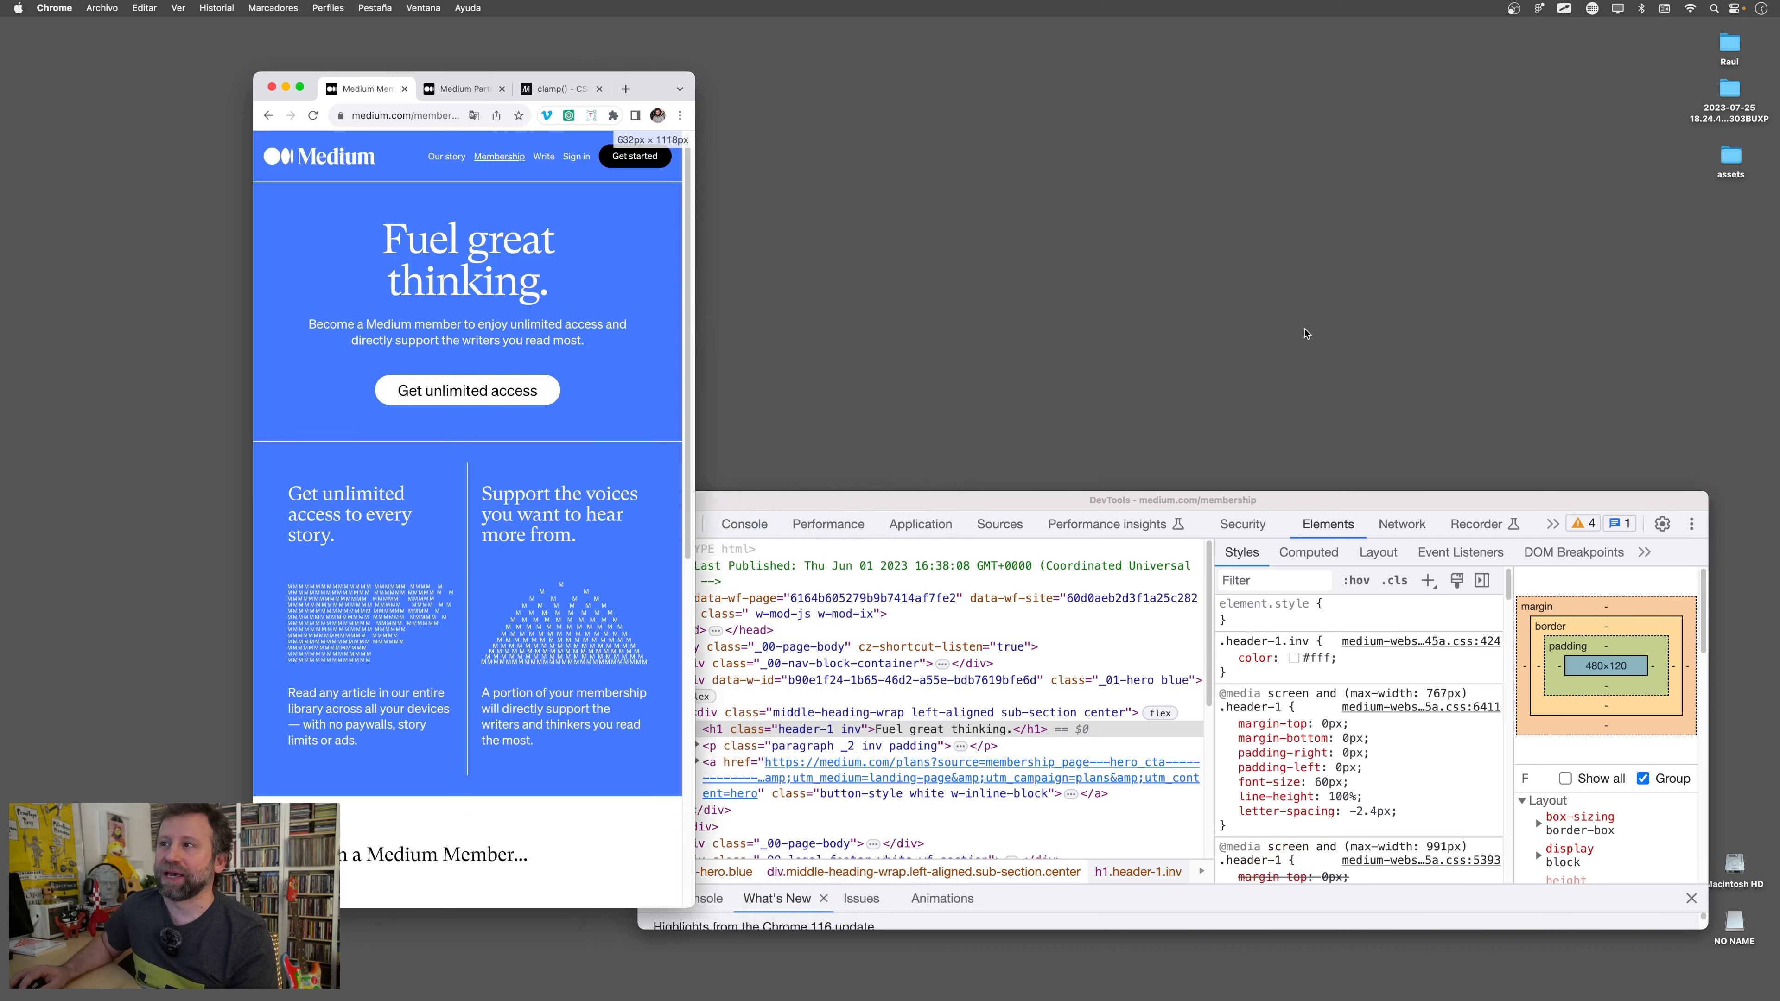
Inspect the "Fuel great thinking." heading on the Medium membership page and examine its font-size rule
right_click(884, 301)
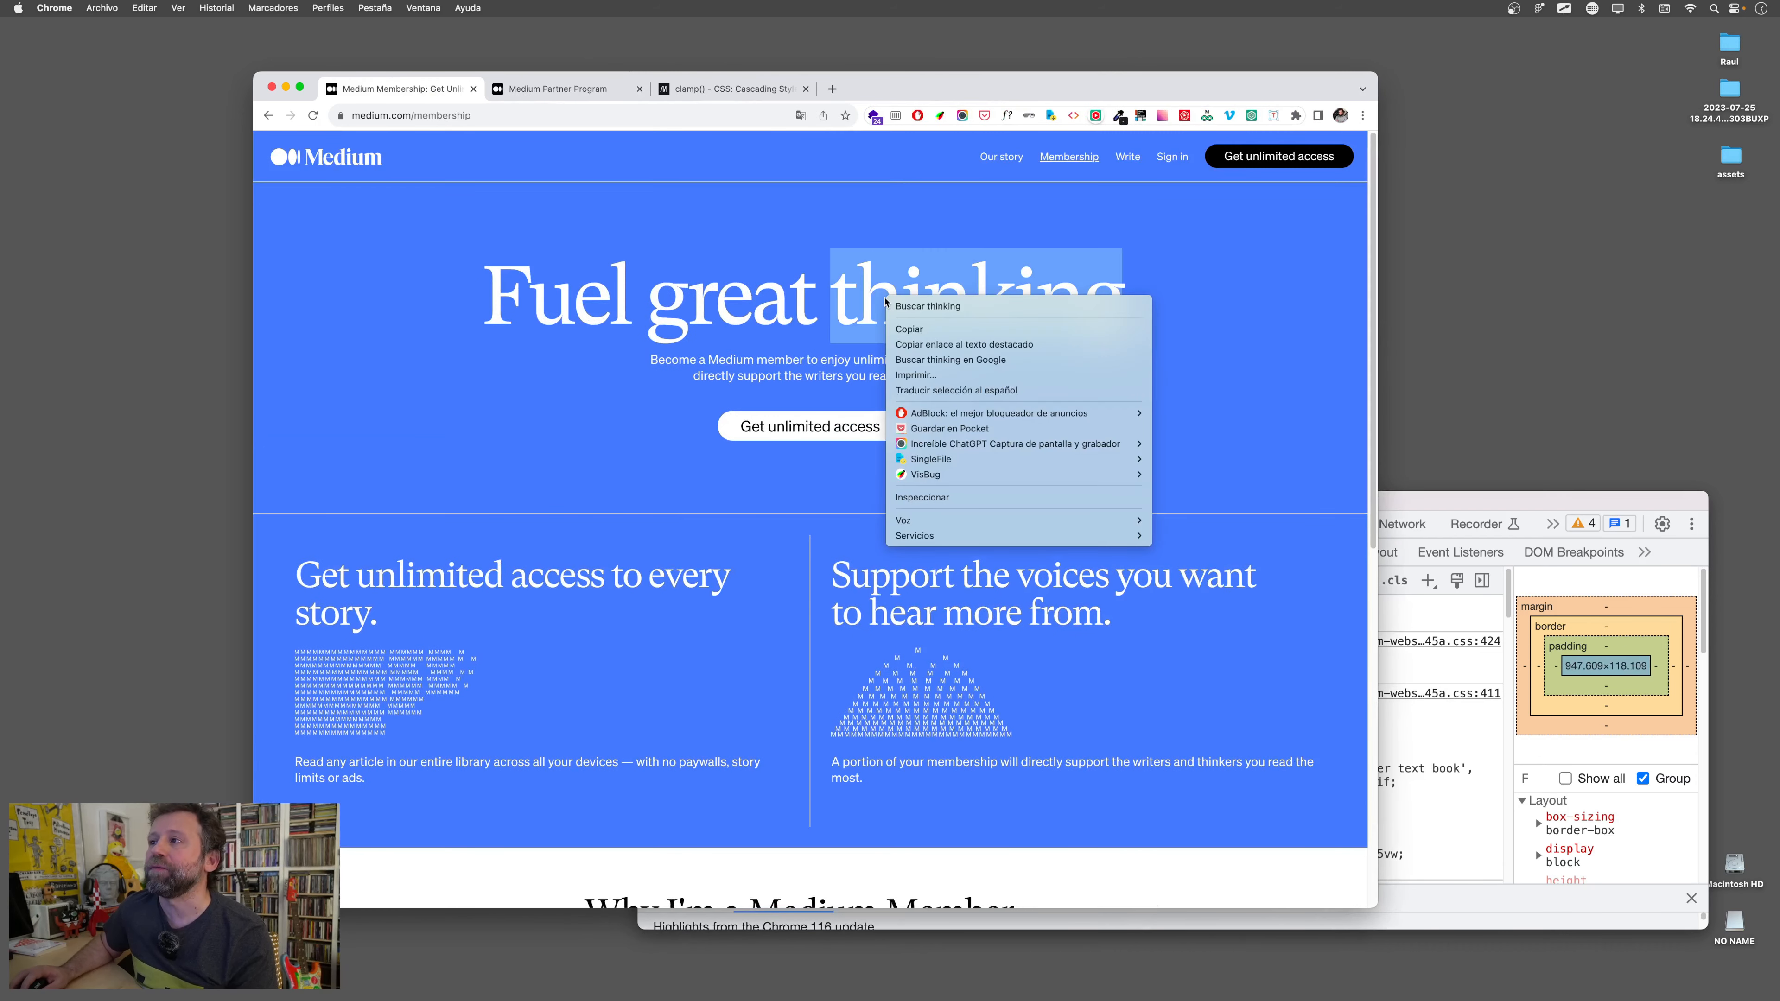
left_click(947, 499)
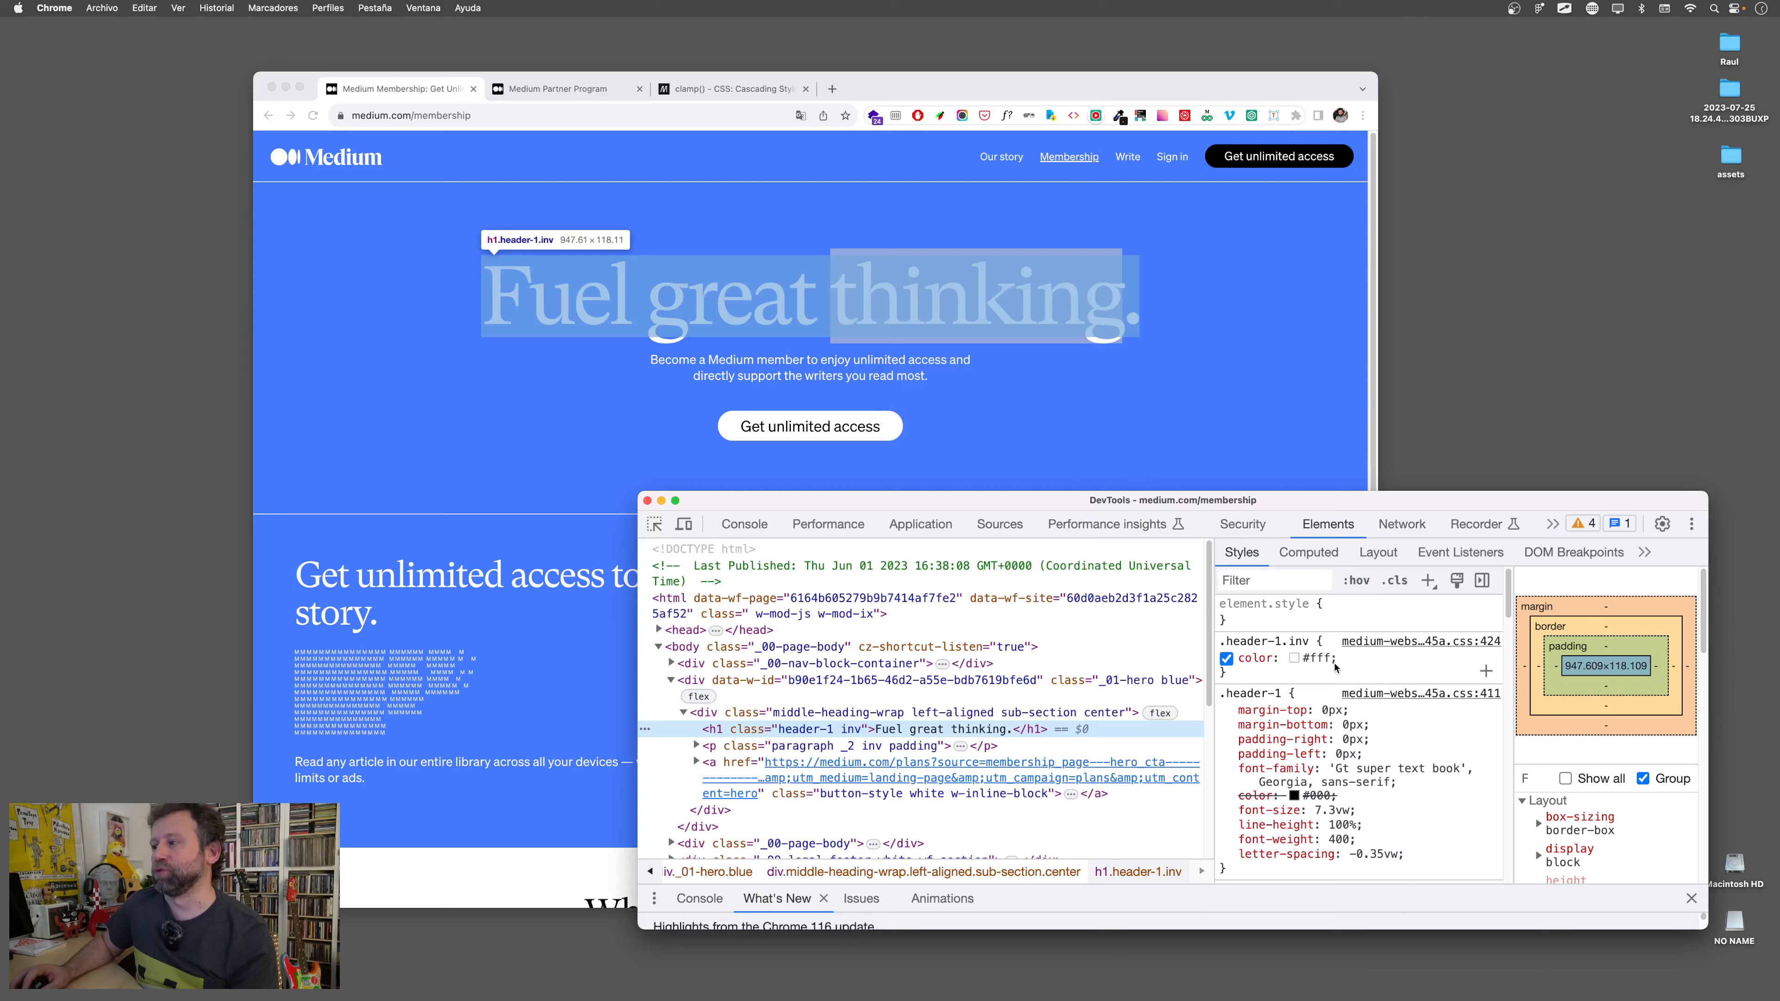
key("ctrl+alt+z")
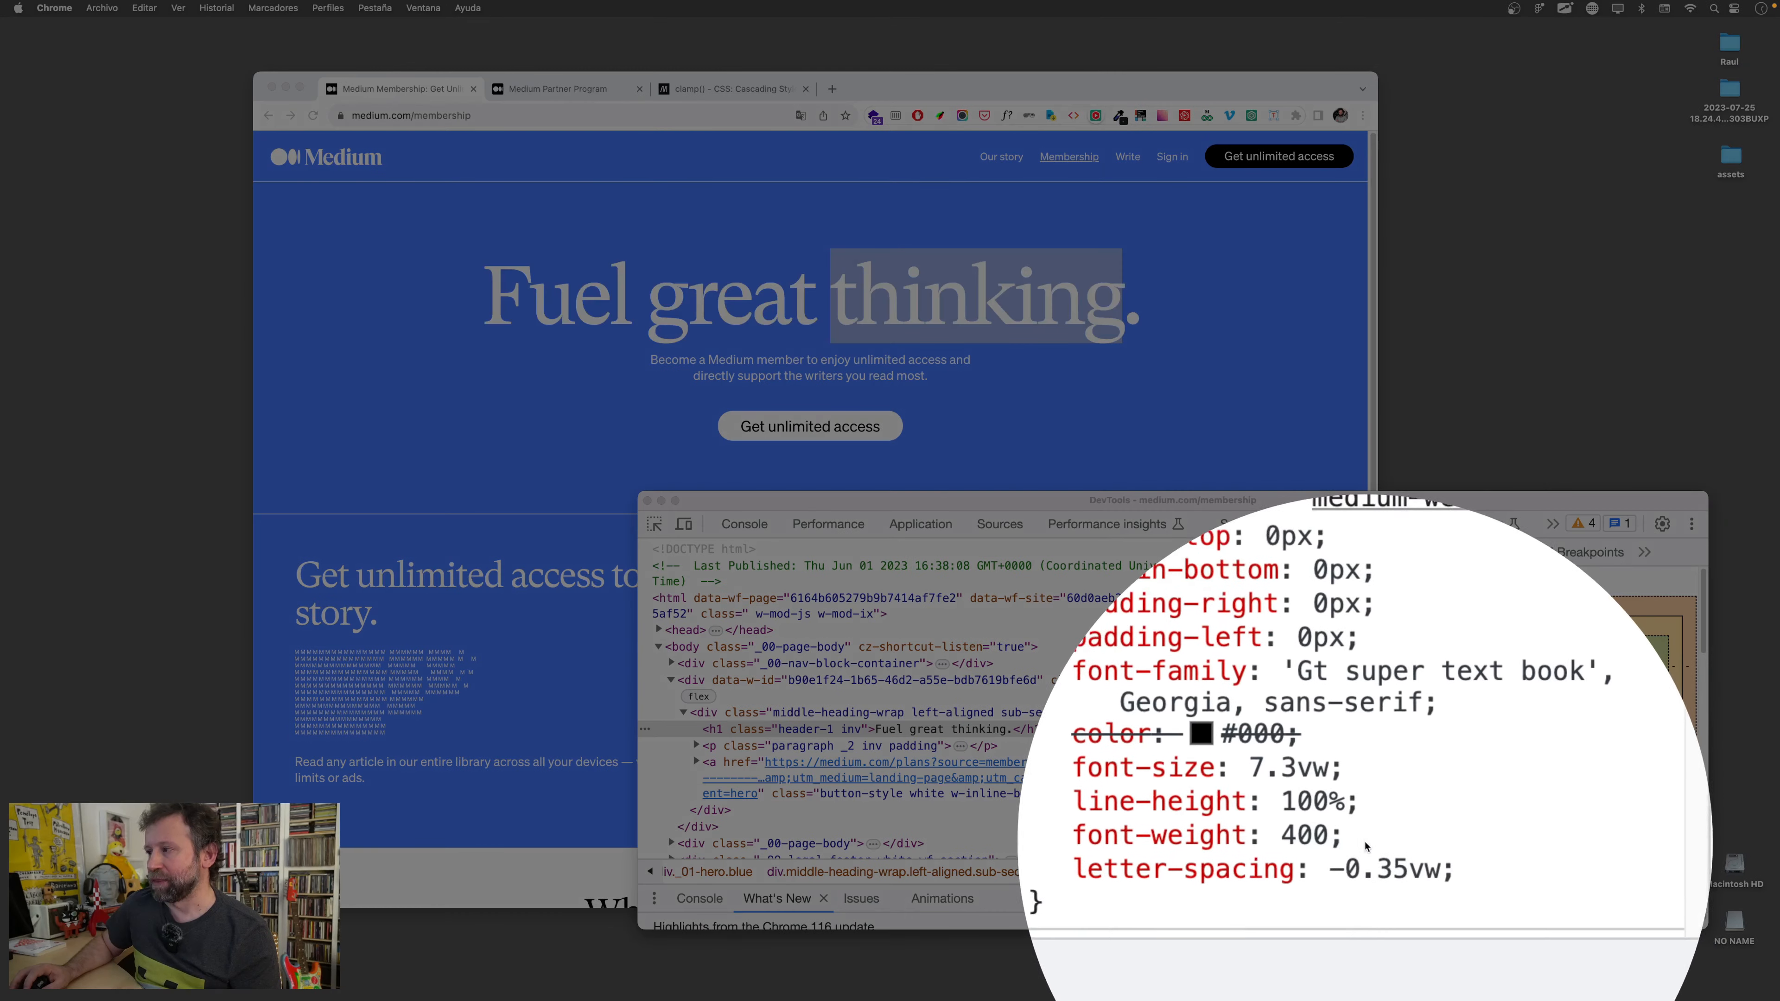
key("ctrl+alt+z")
left_click(1350, 771)
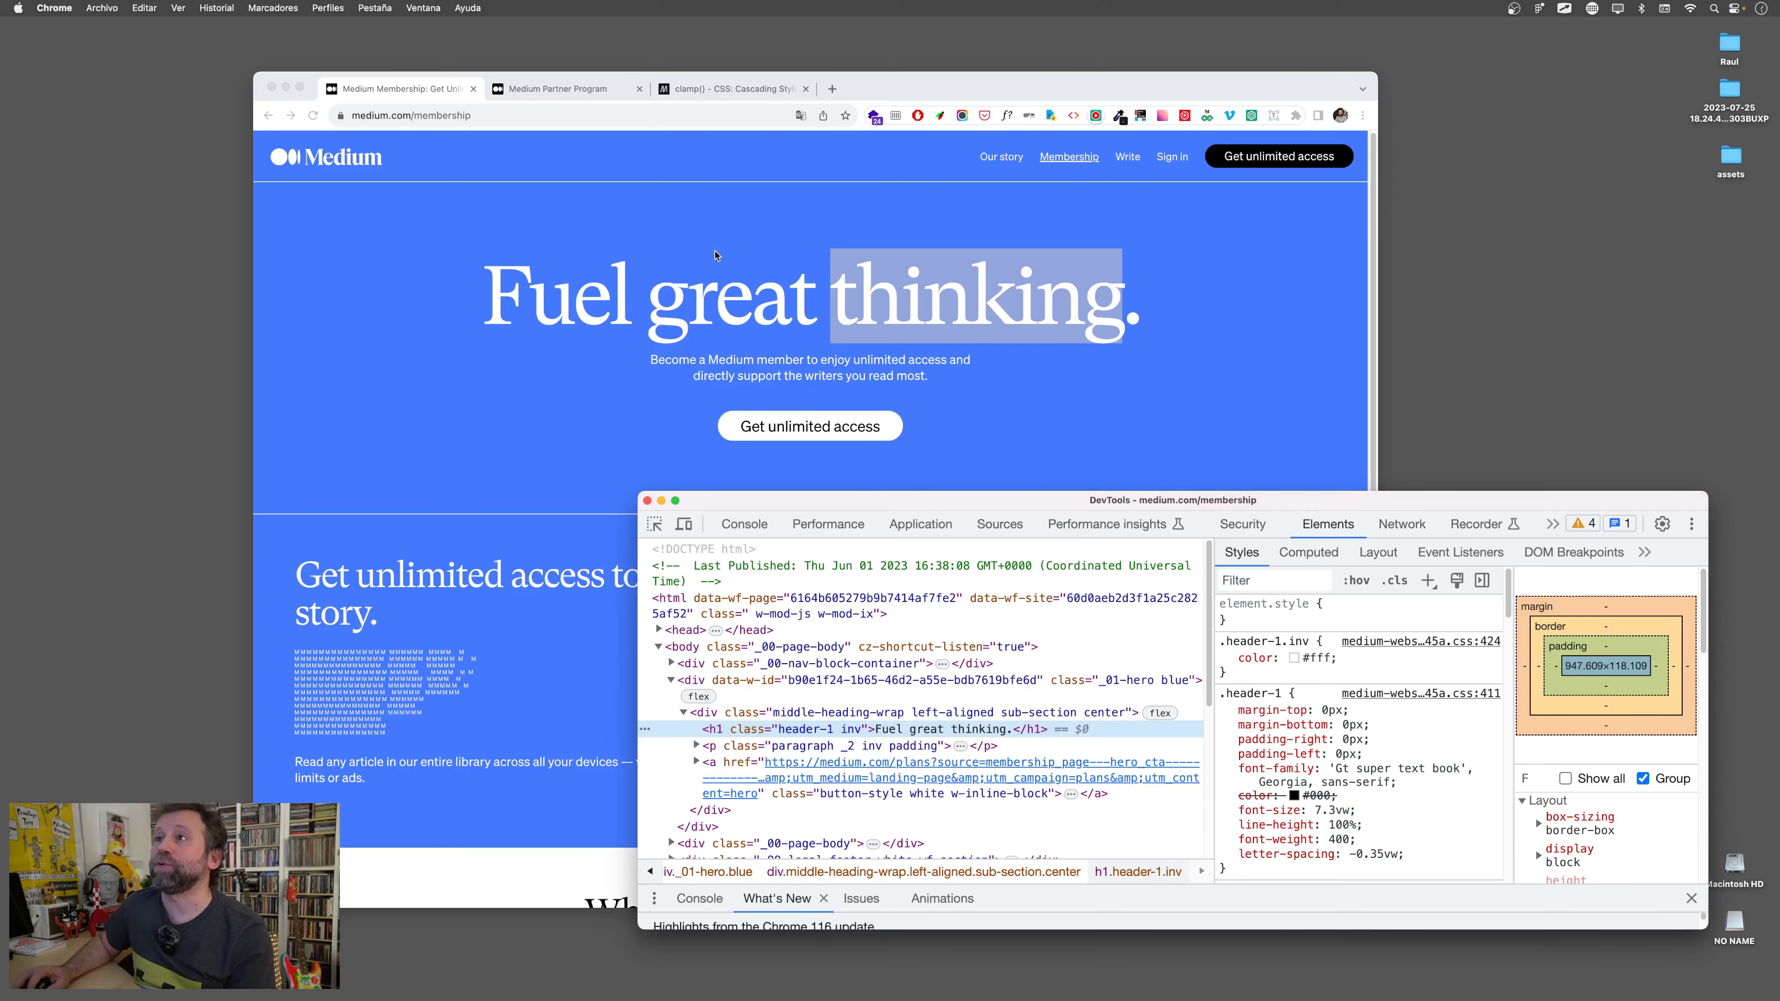
Narrow the Medium Partner Program page to about 1421 px wide and inspect its main heading's font styling
left_click(579, 91)
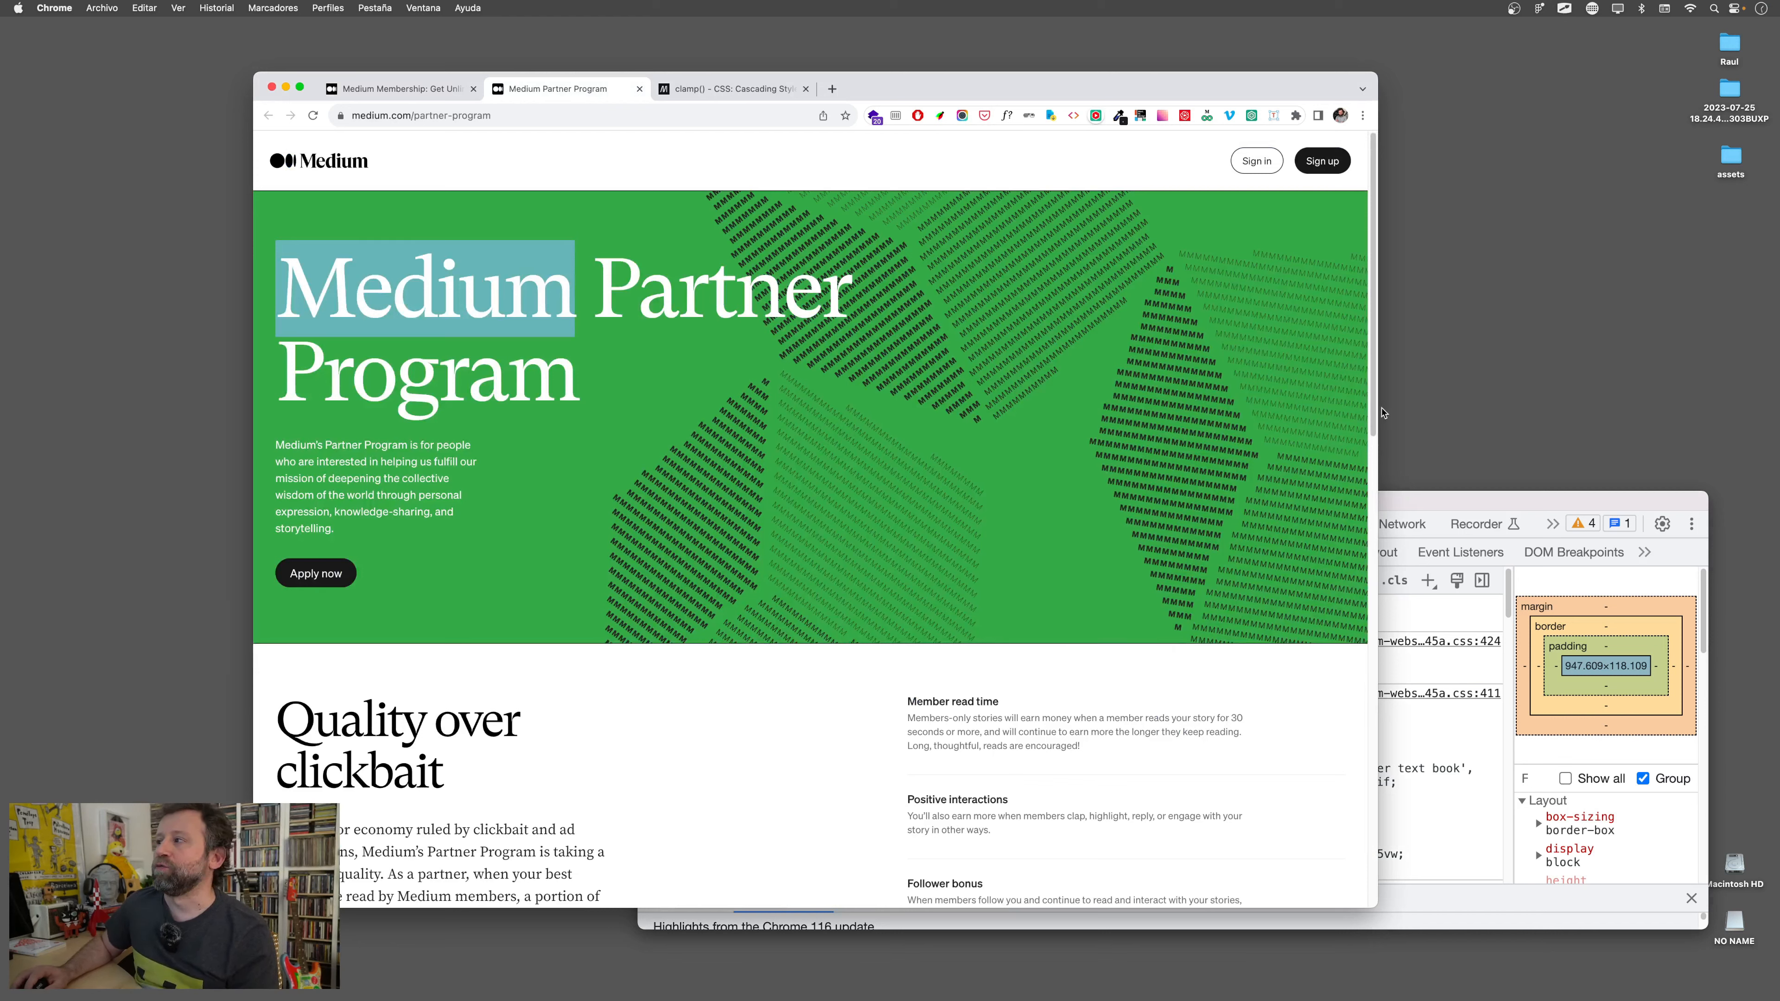
left_click_drag(1378, 407, 1240, 406)
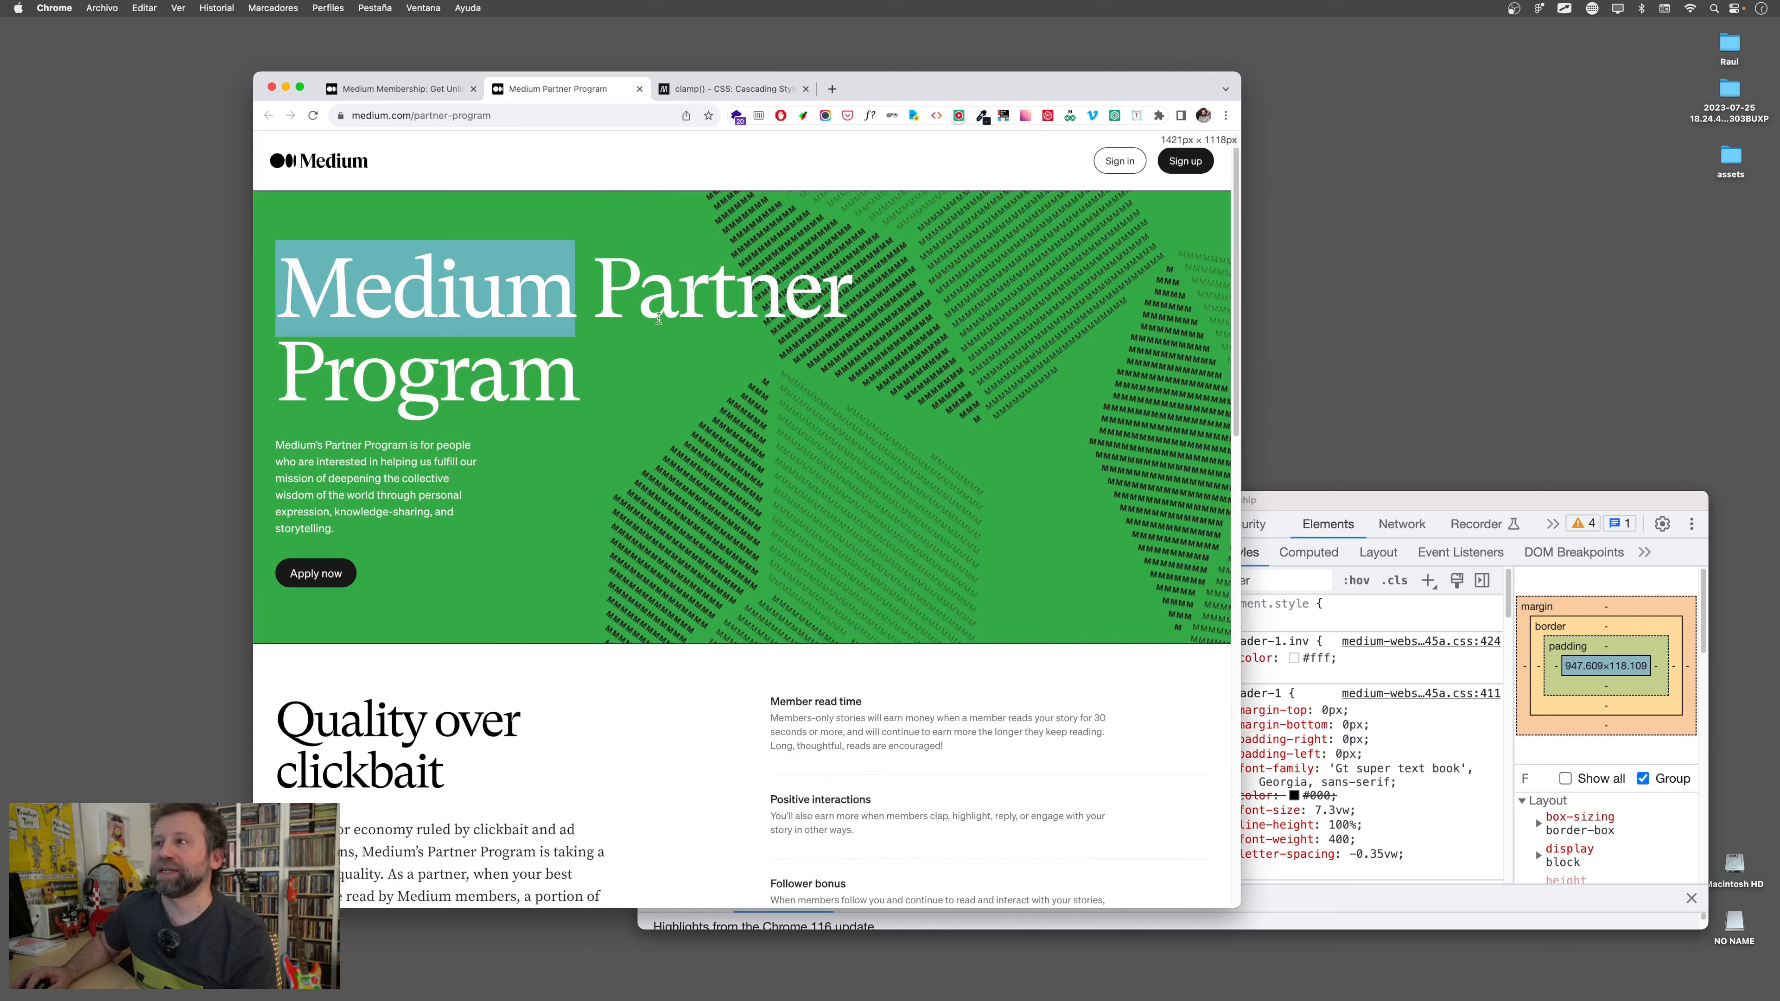
right_click(526, 292)
left_click(606, 492)
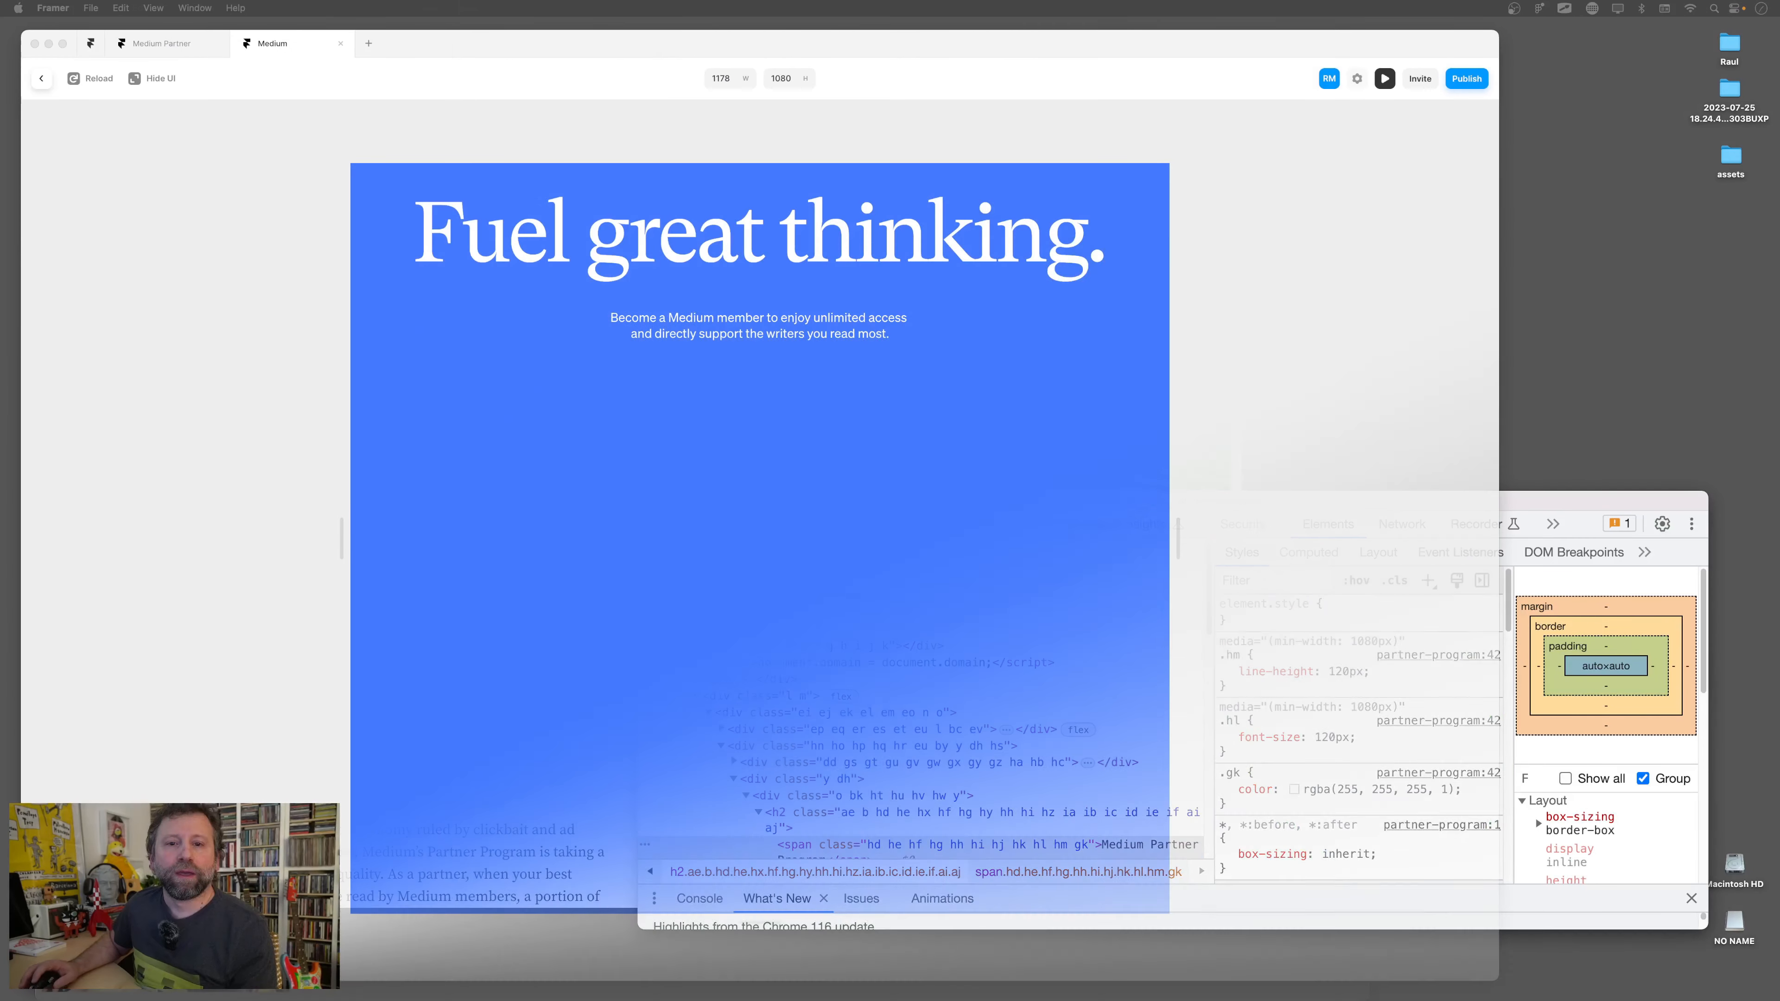
Switch to Framer, widen the Medium page preview to about 1378 px to check the heading's scaling, and return to the editor
left_click(1181, 542)
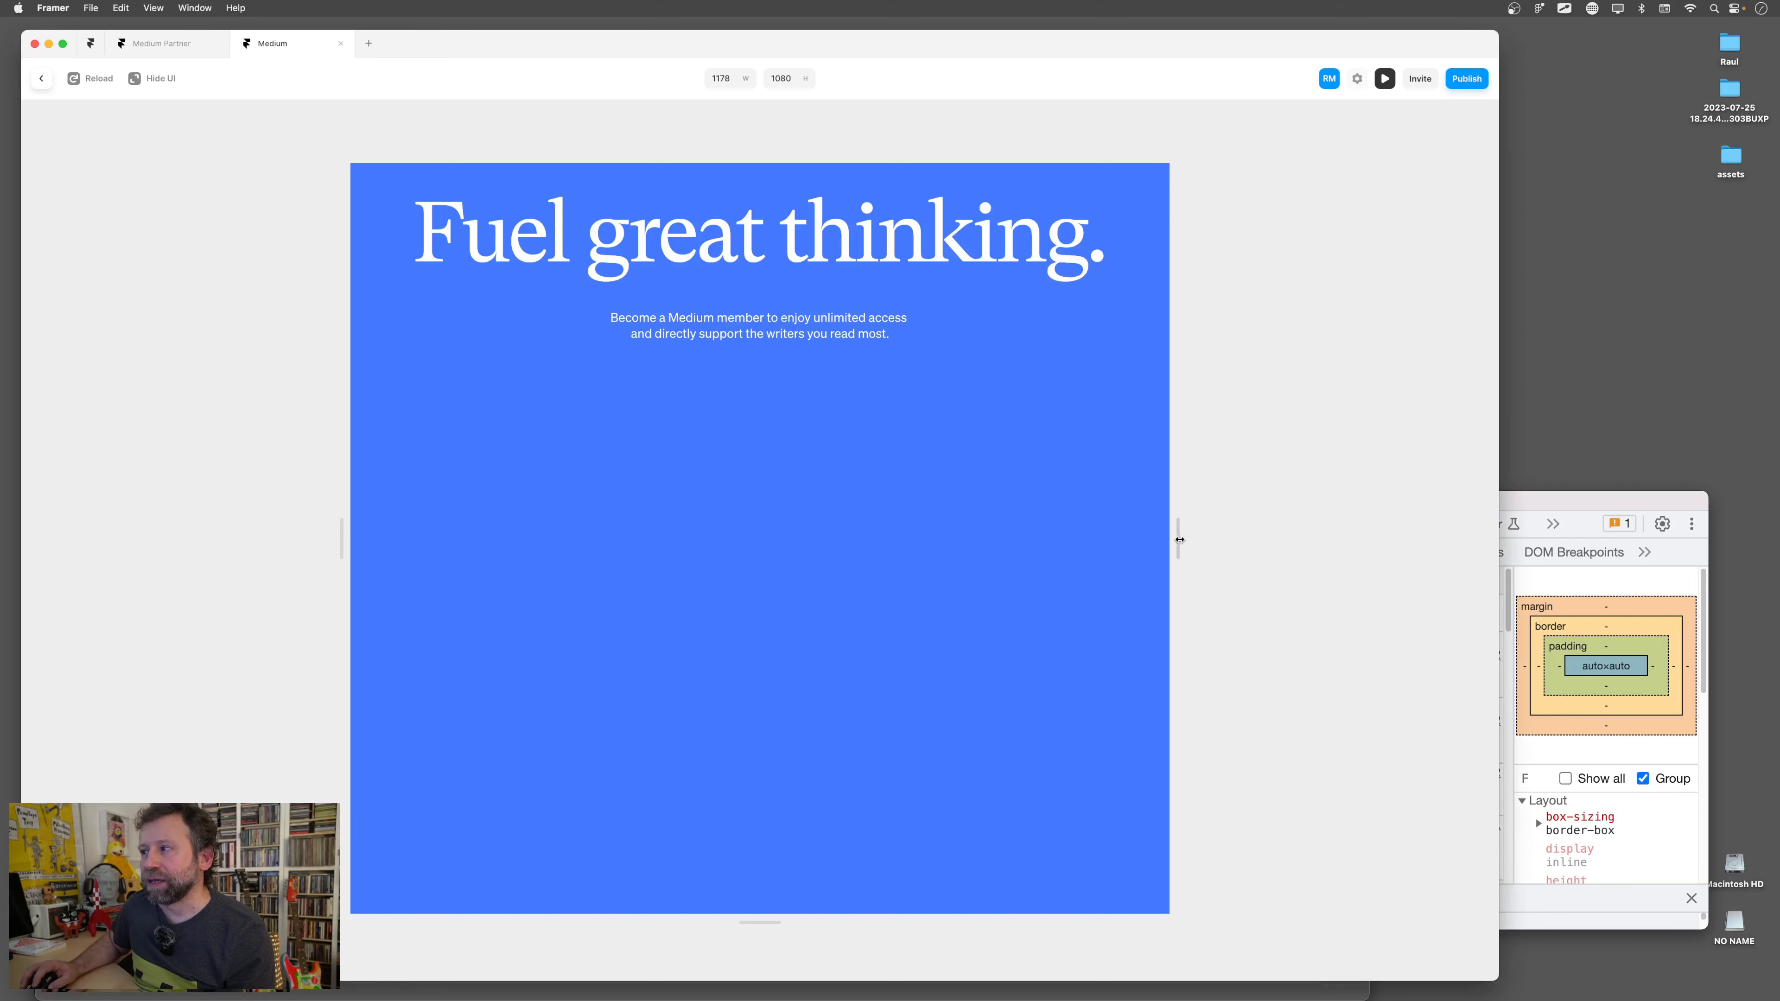
left_click_drag(1177, 541, 1240, 477)
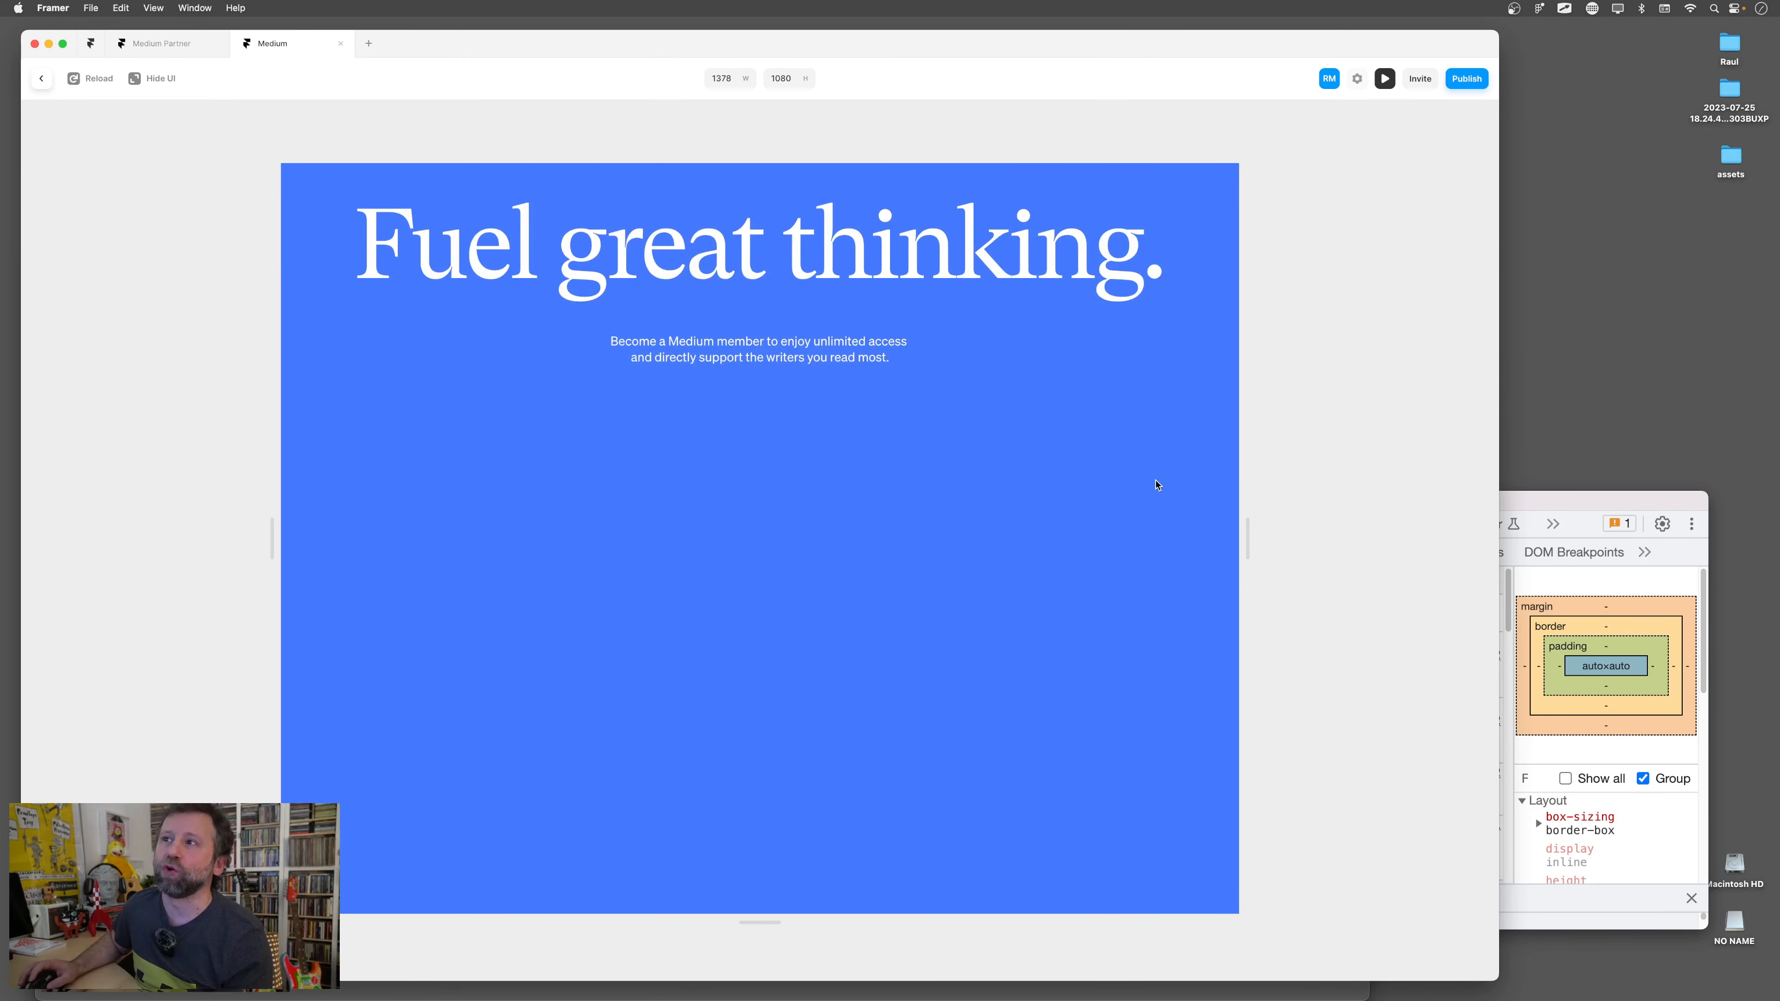
left_click(42, 82)
Examine the Fit text size options of the "Fuel great thinking." heading on the Desktop frame
double_click(821, 297)
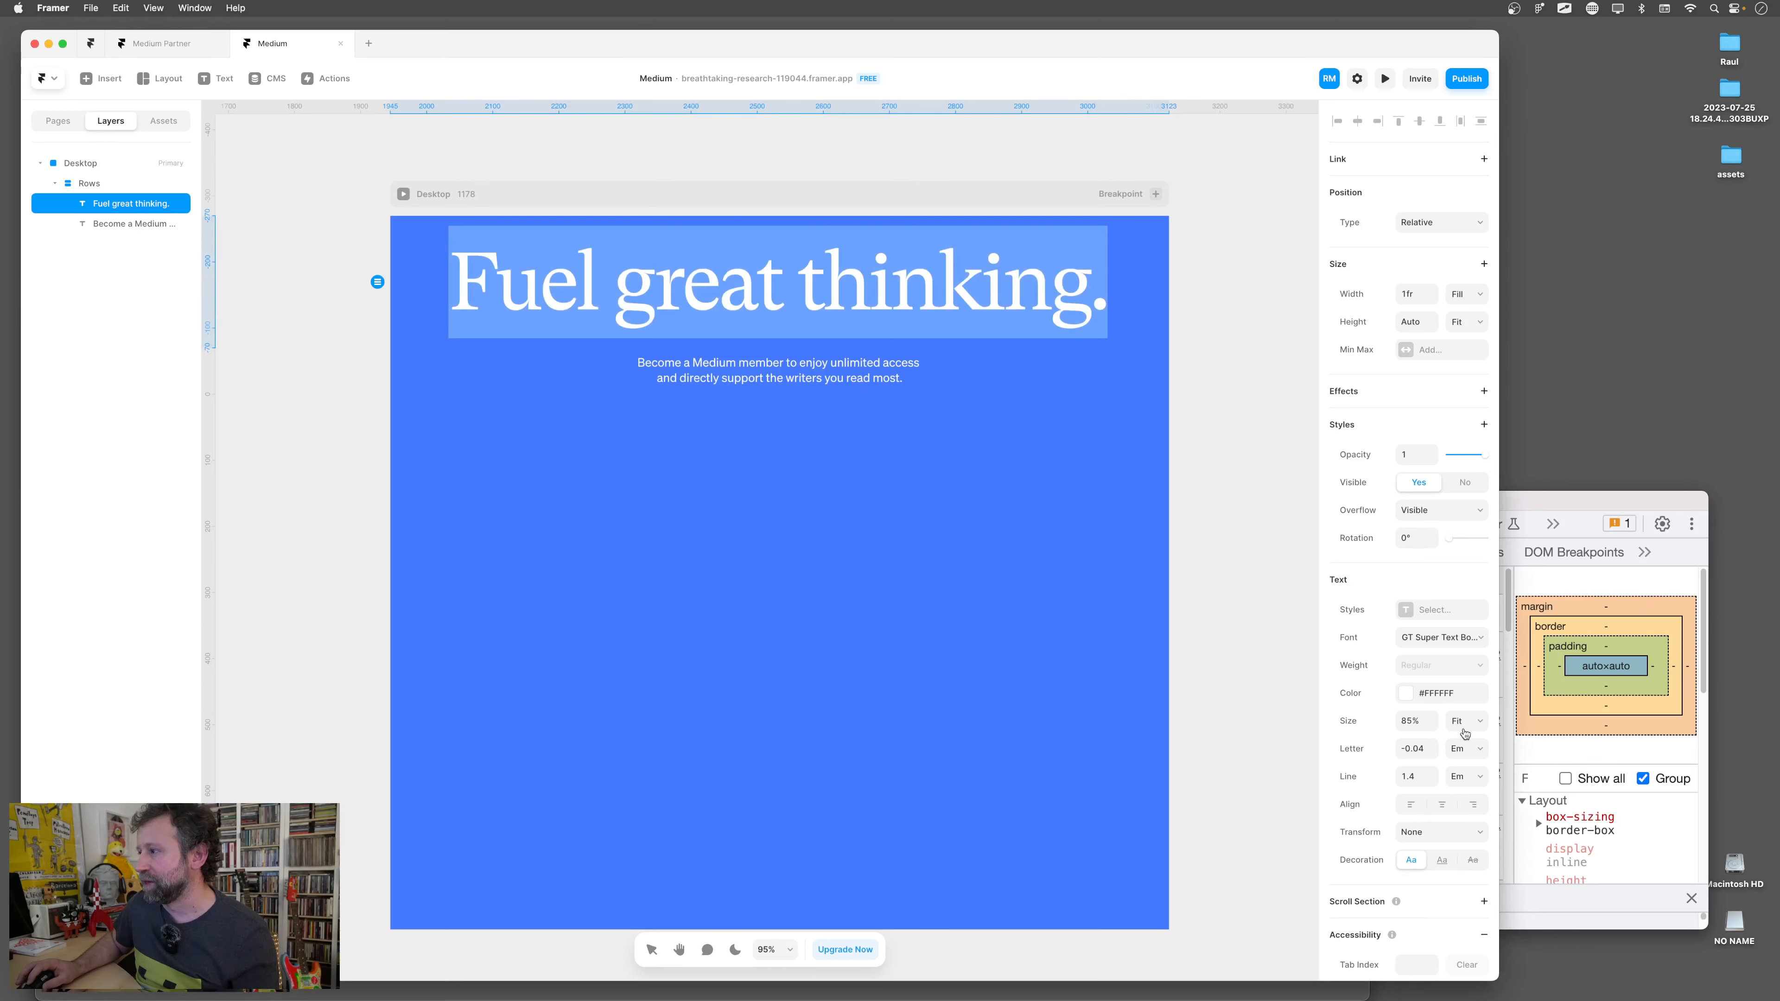
left_click(1466, 722)
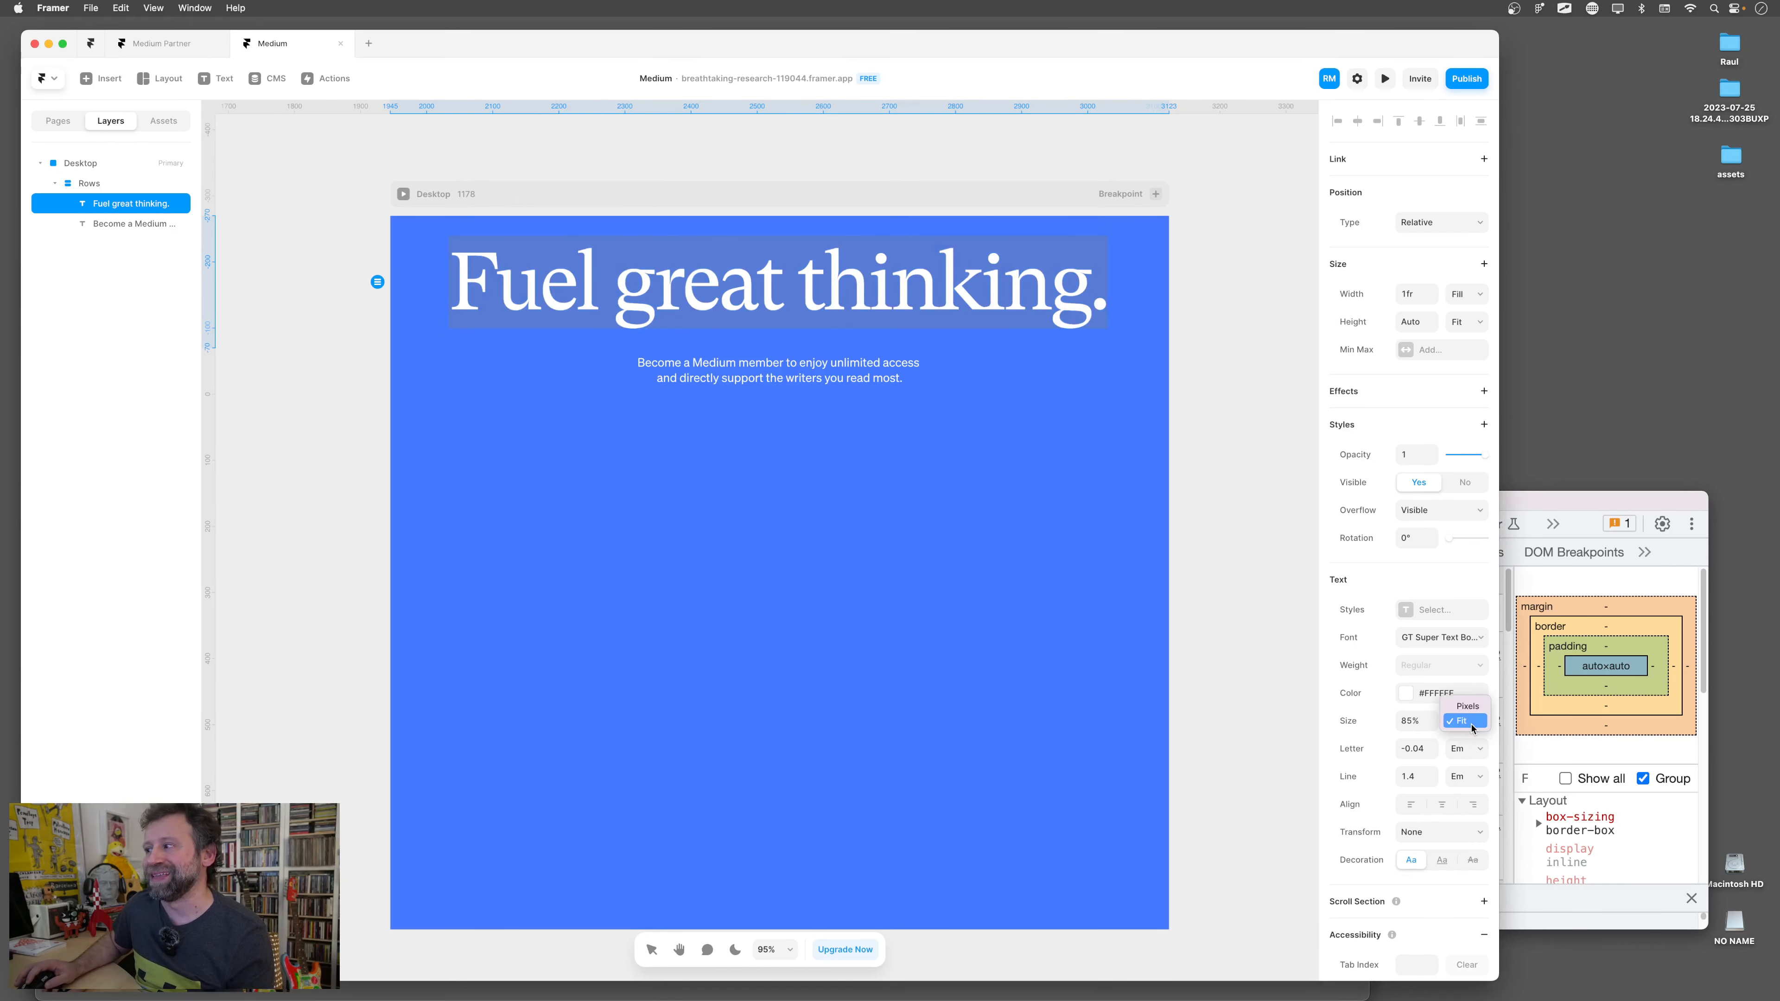
left_click(1423, 722)
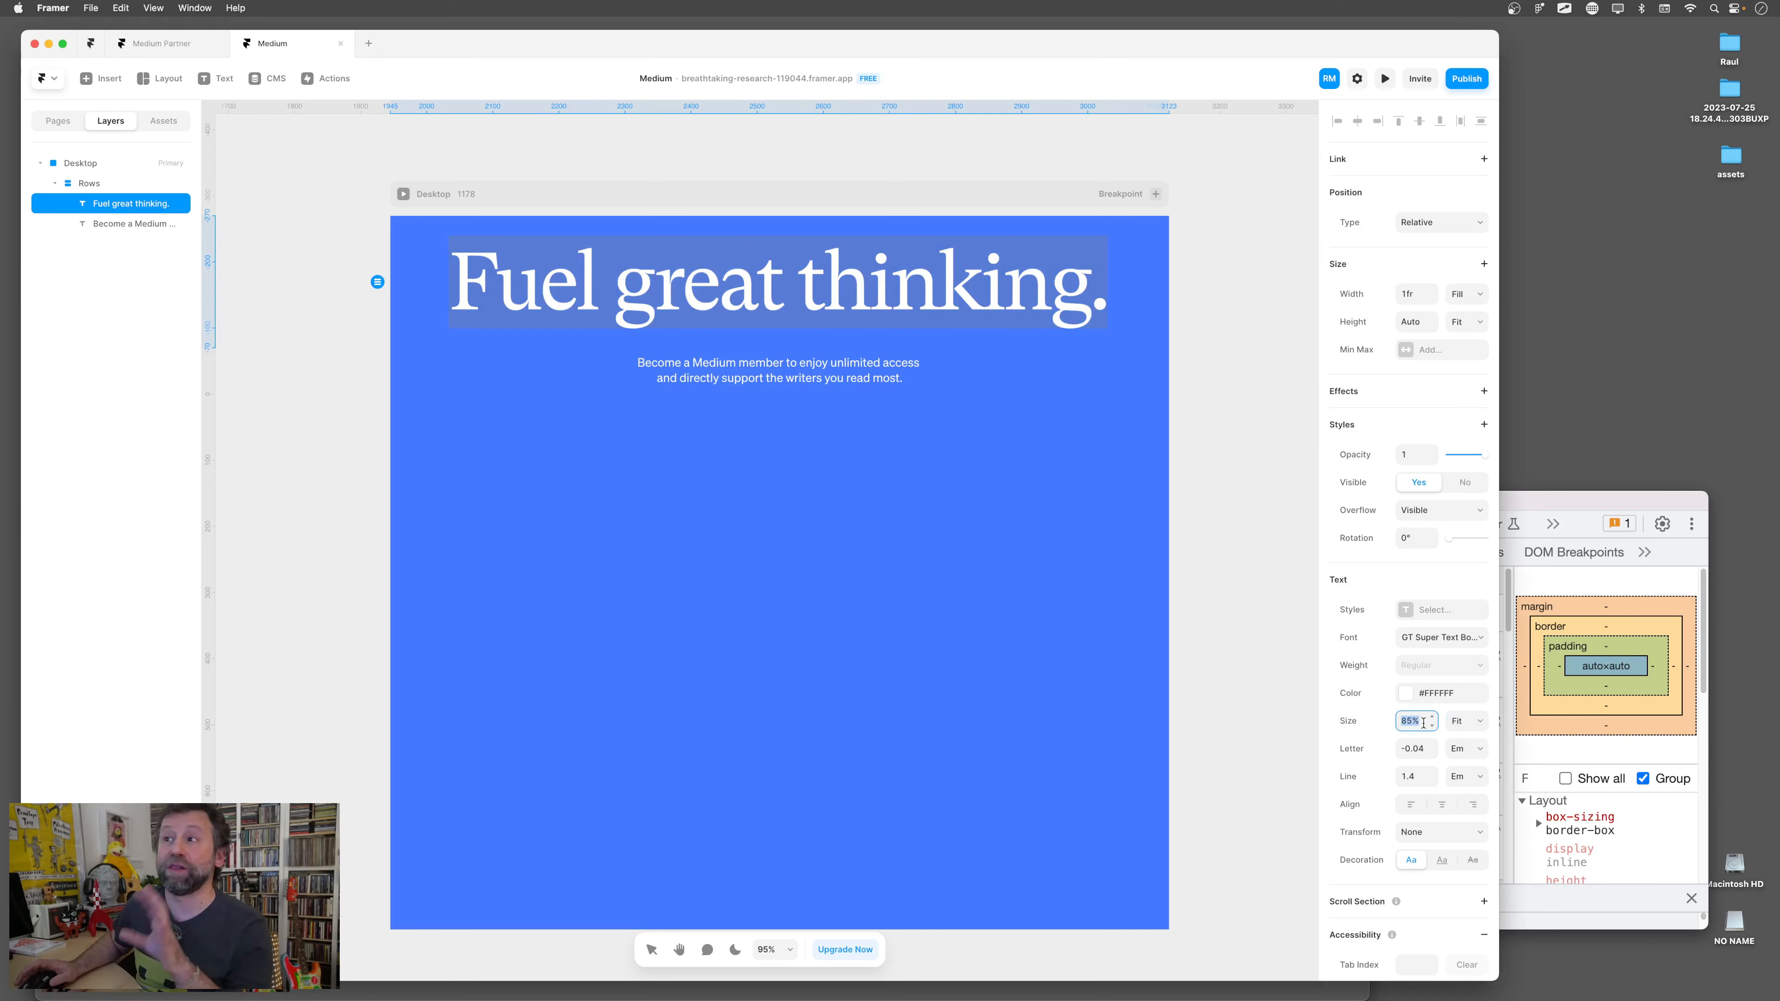
key("Escape")
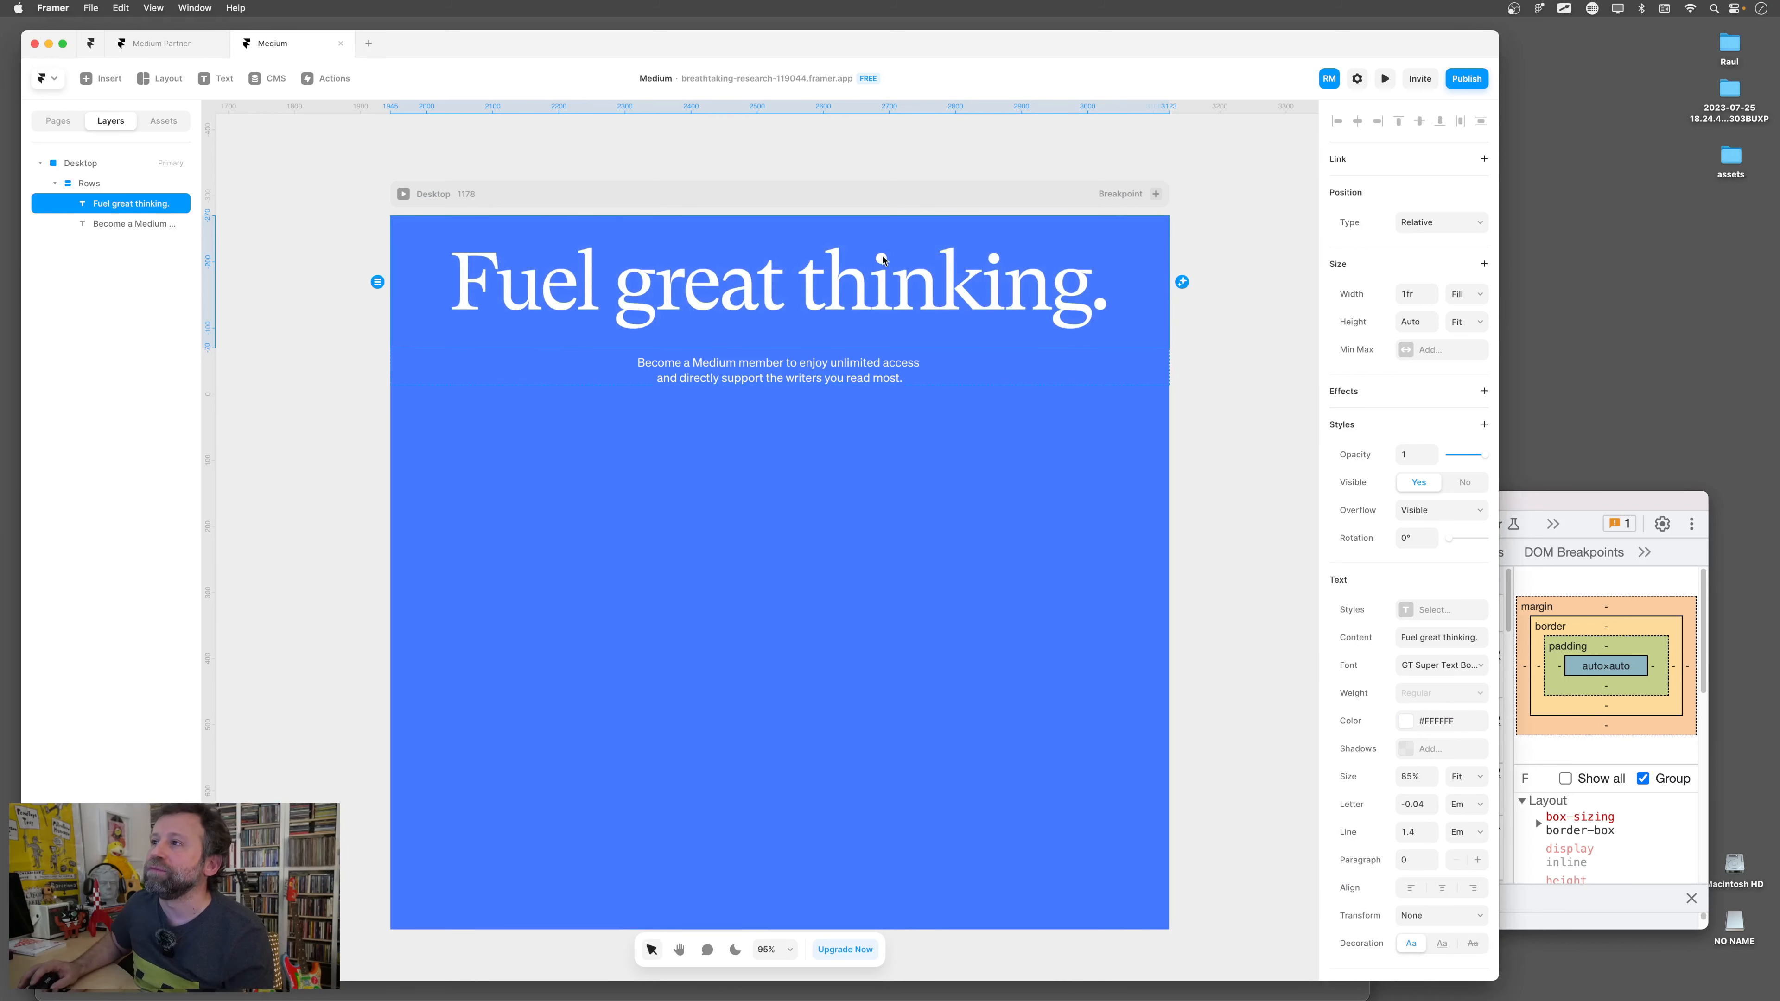
Add a max width constraint to the Desktop heading and set it to a fixed 1300
left_click(1484, 265)
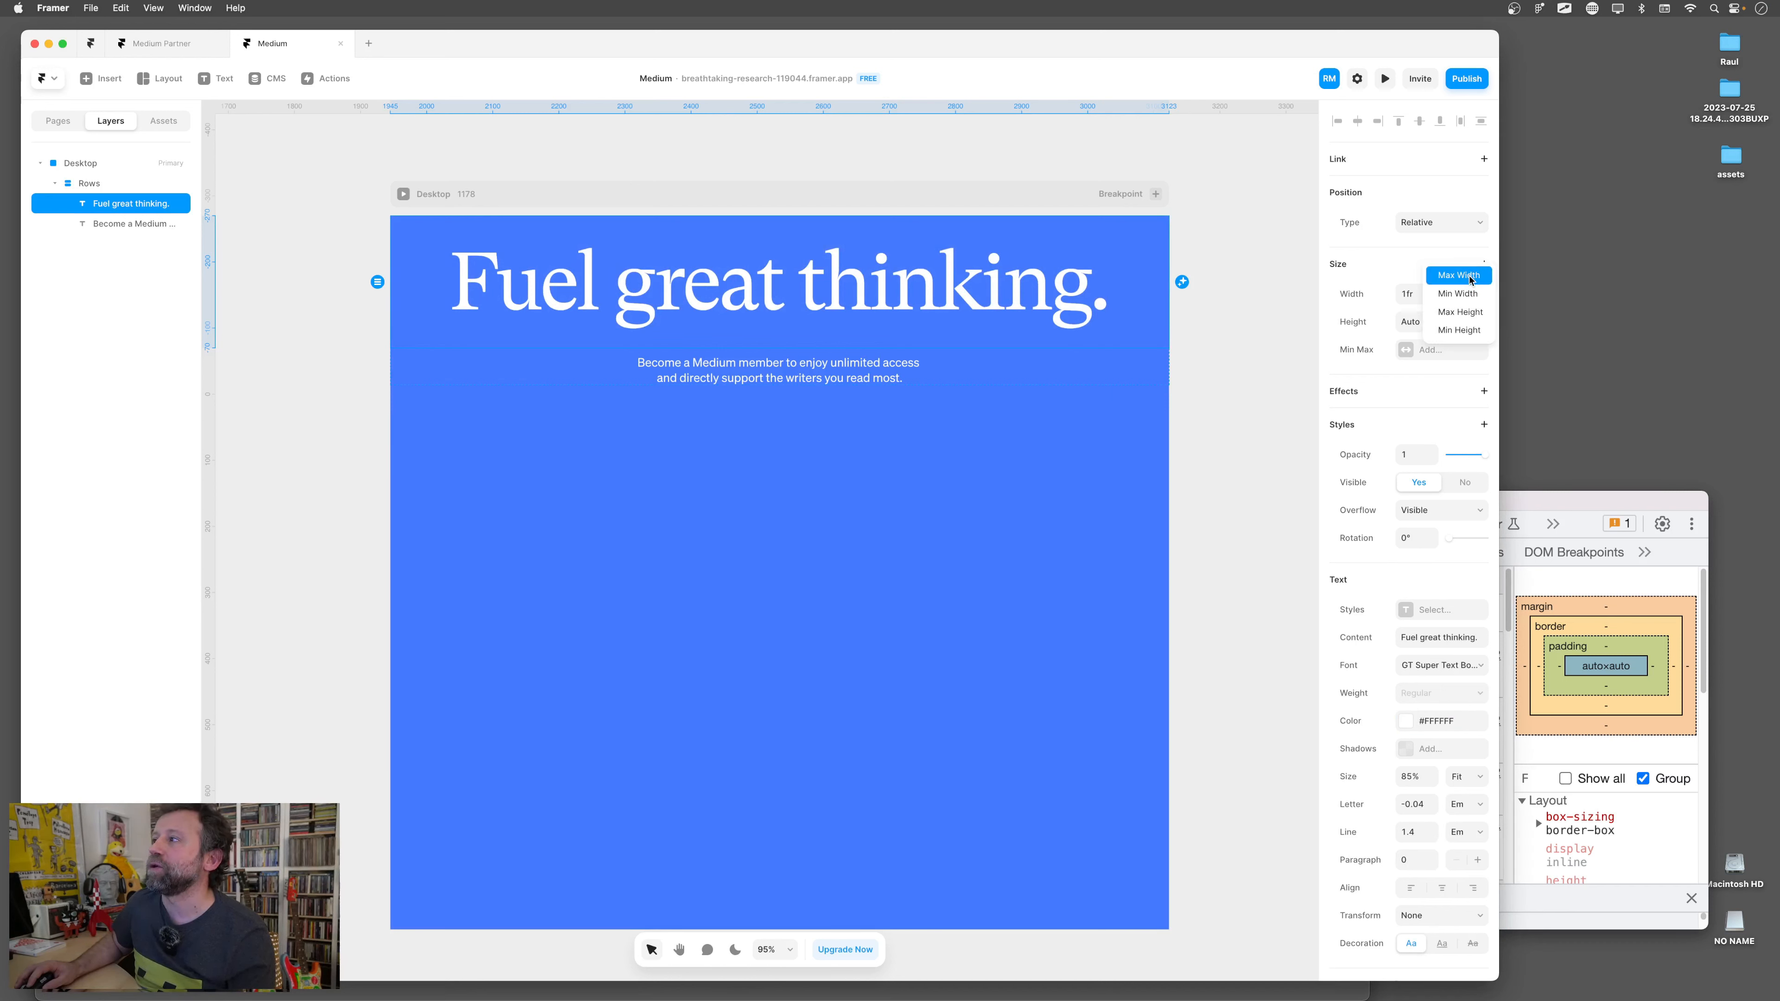
left_click(1470, 278)
left_click(1463, 350)
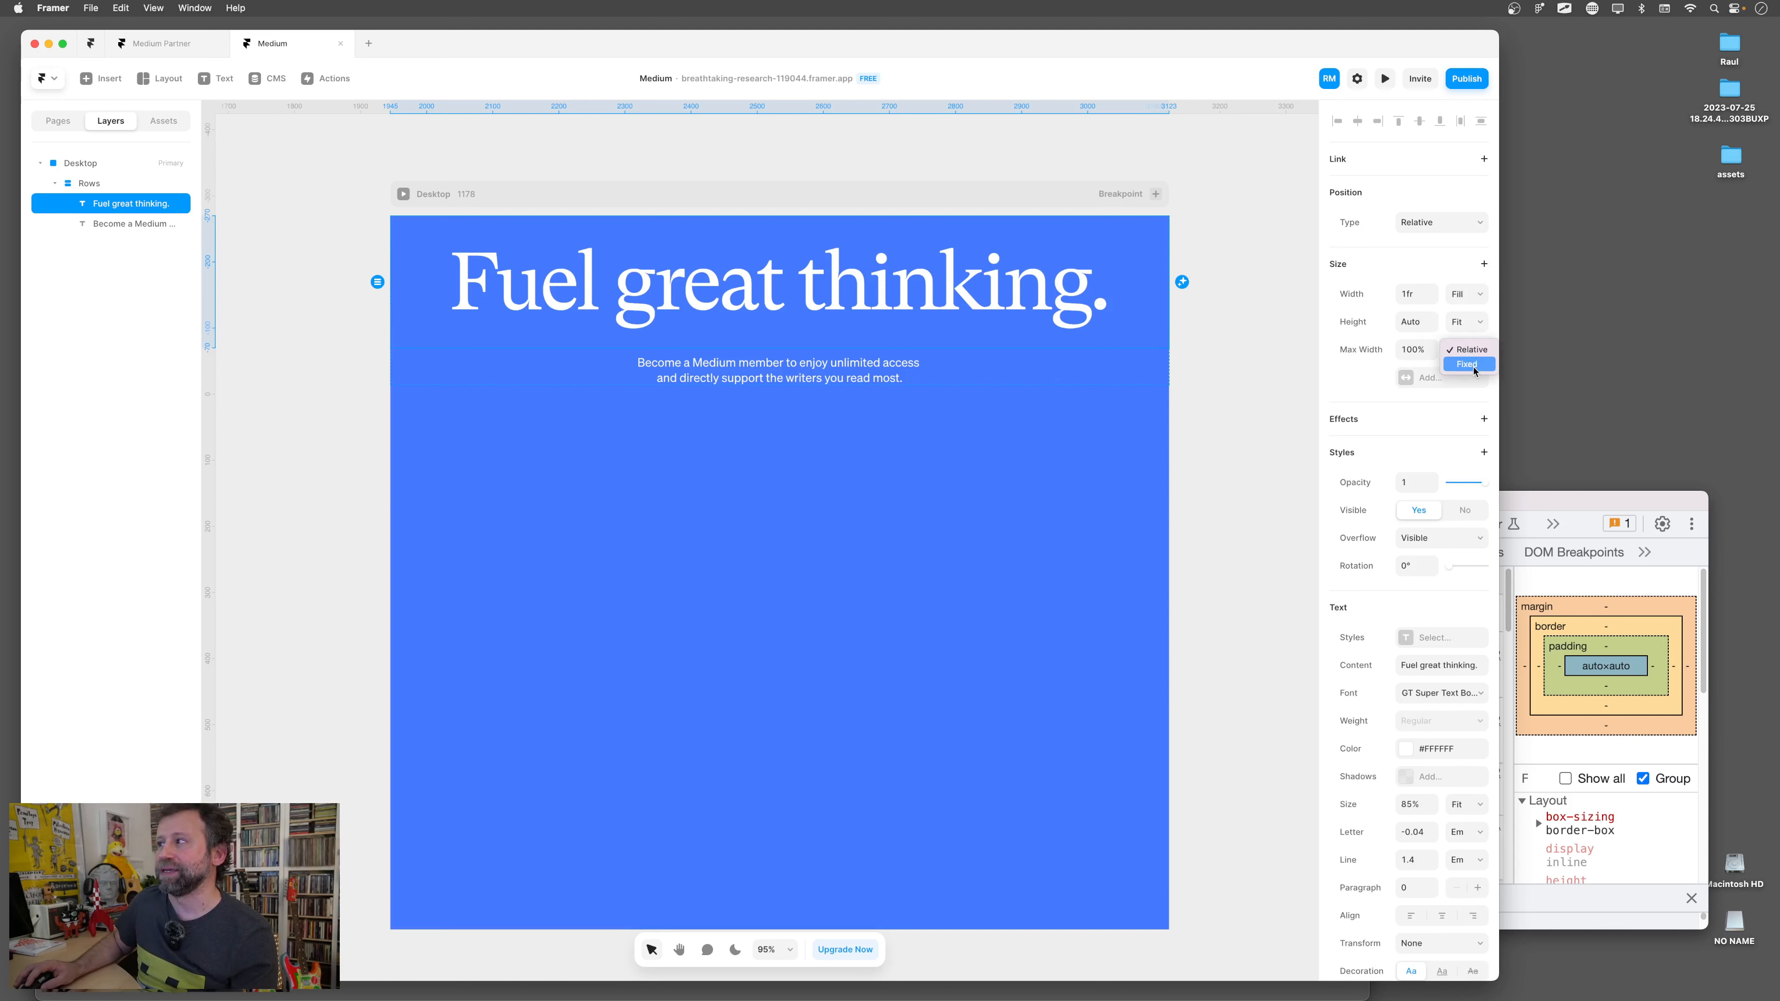
left_click(1473, 368)
left_click(1427, 351)
type("13")
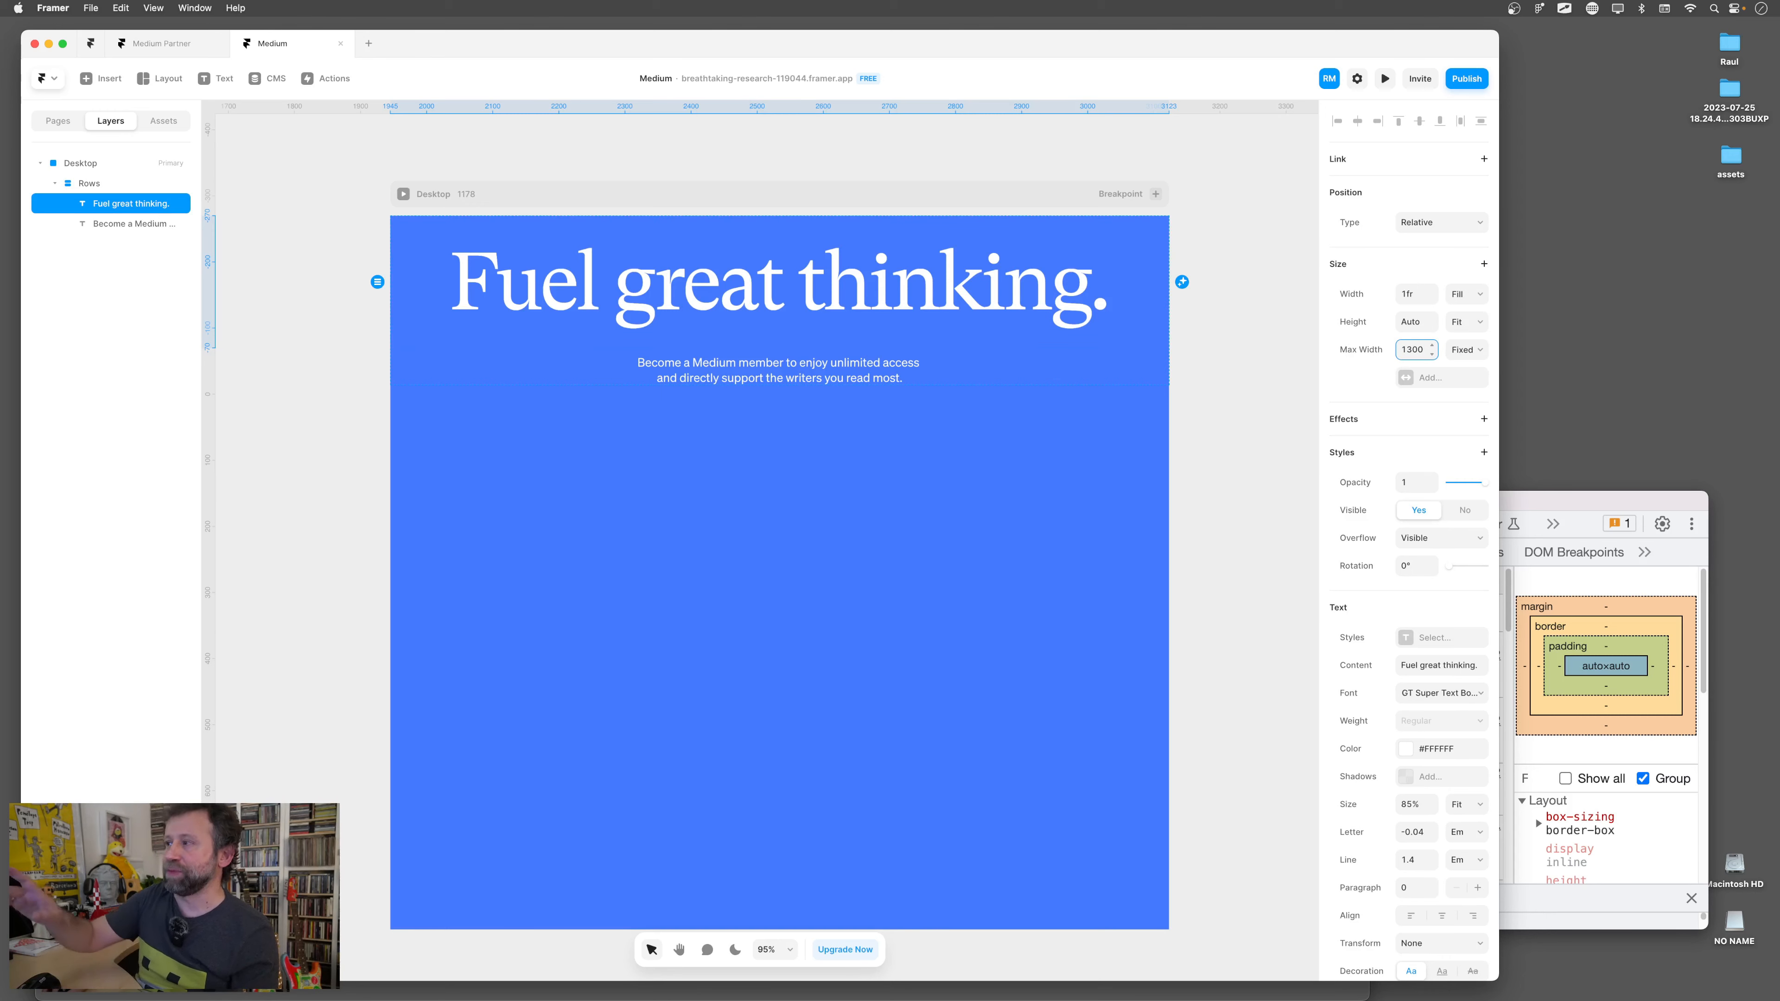
key("ctrl+1")
key("Escape")
left_click(1417, 354)
Preview the page, widen it to about 1382 px to check the heading's maximum size, and return to the editor
left_click(403, 197)
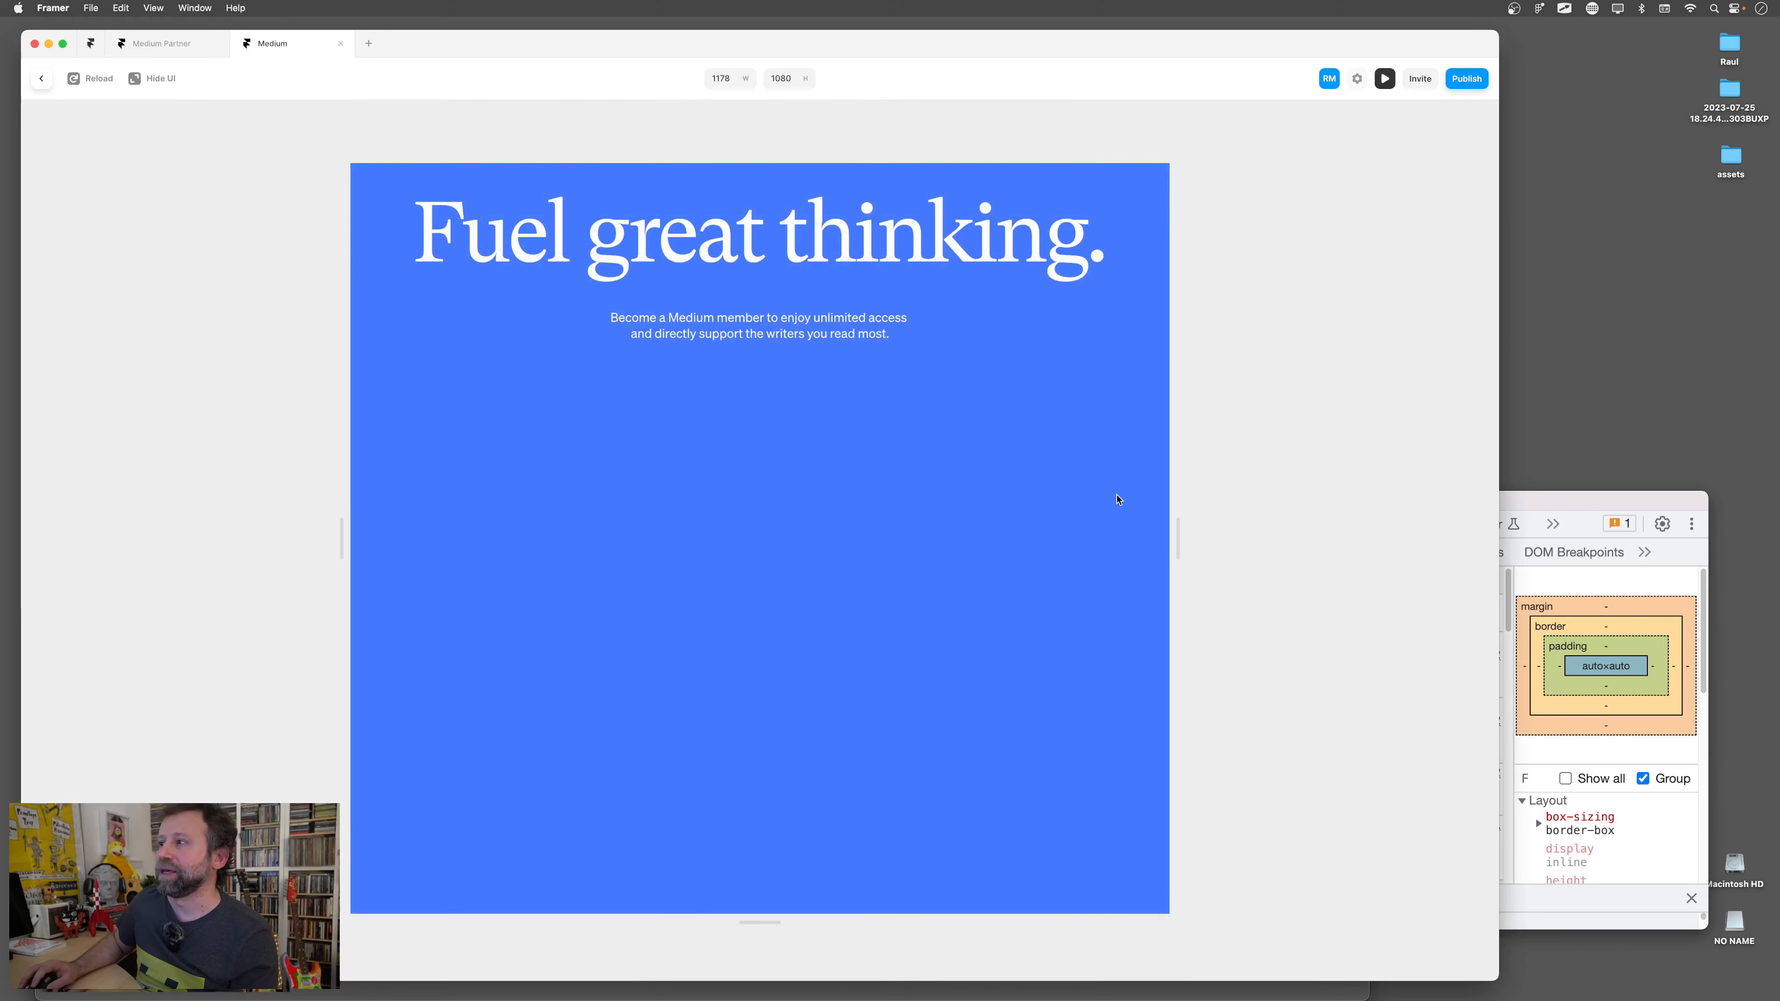
left_click_drag(1185, 537, 1262, 527)
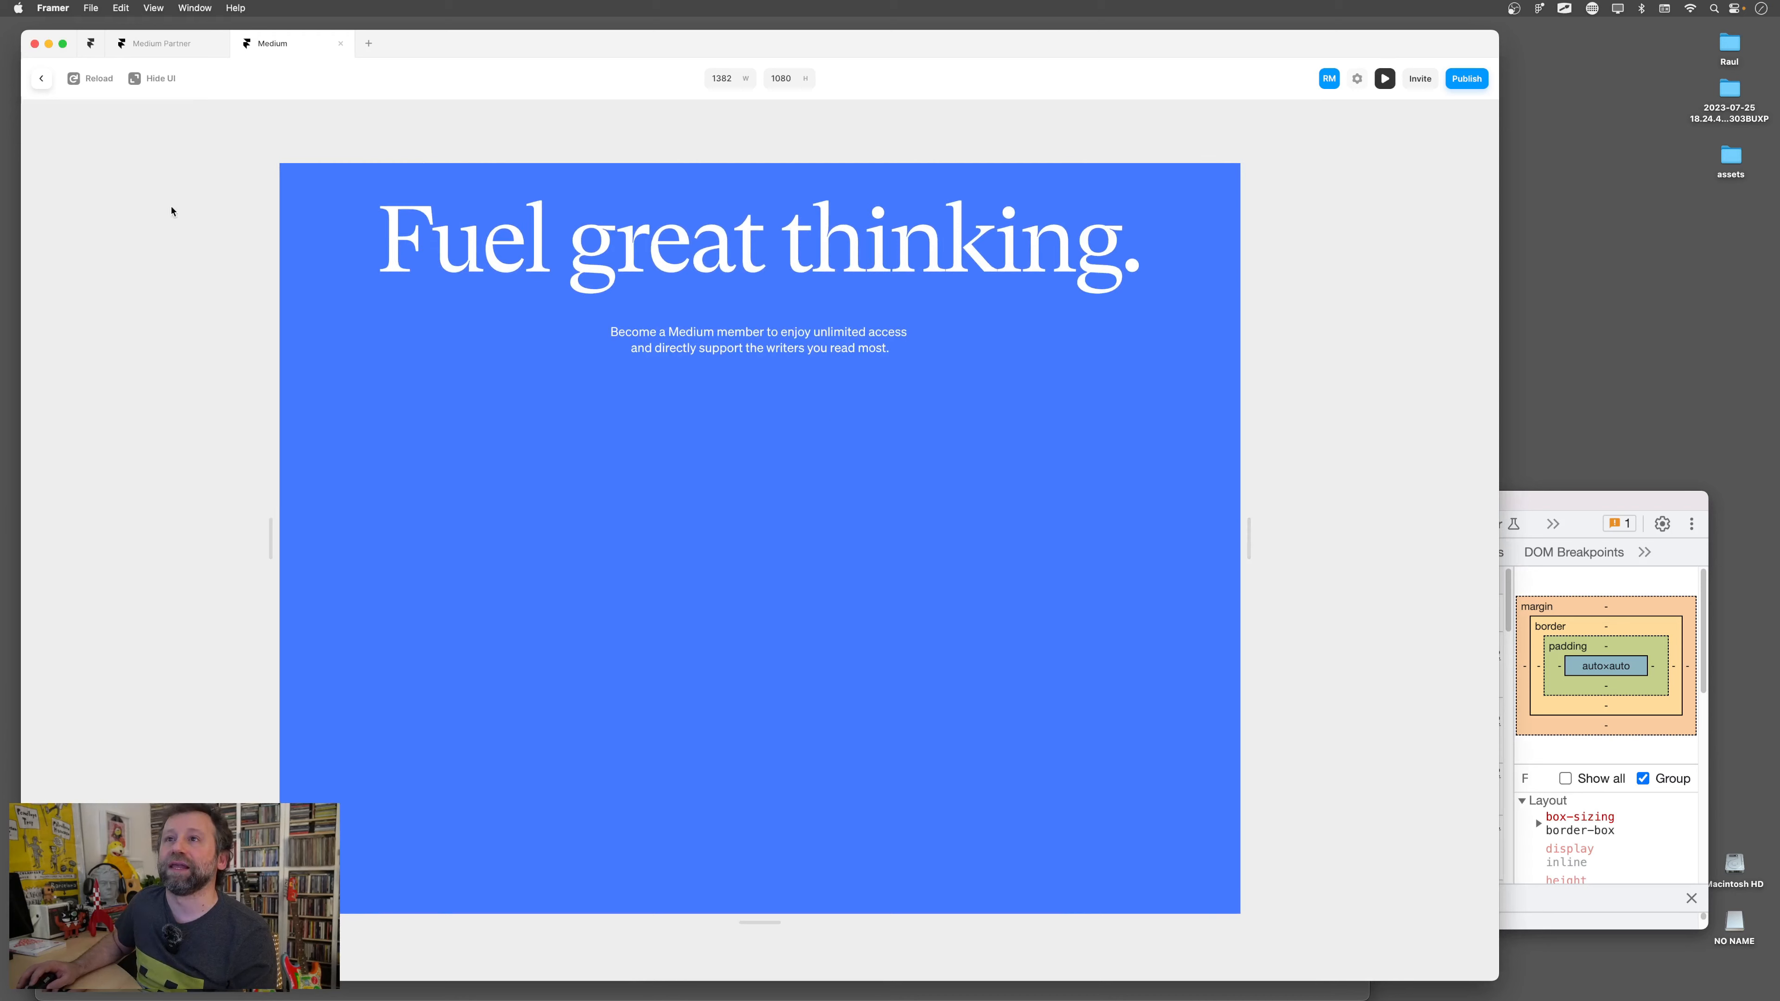
left_click(41, 80)
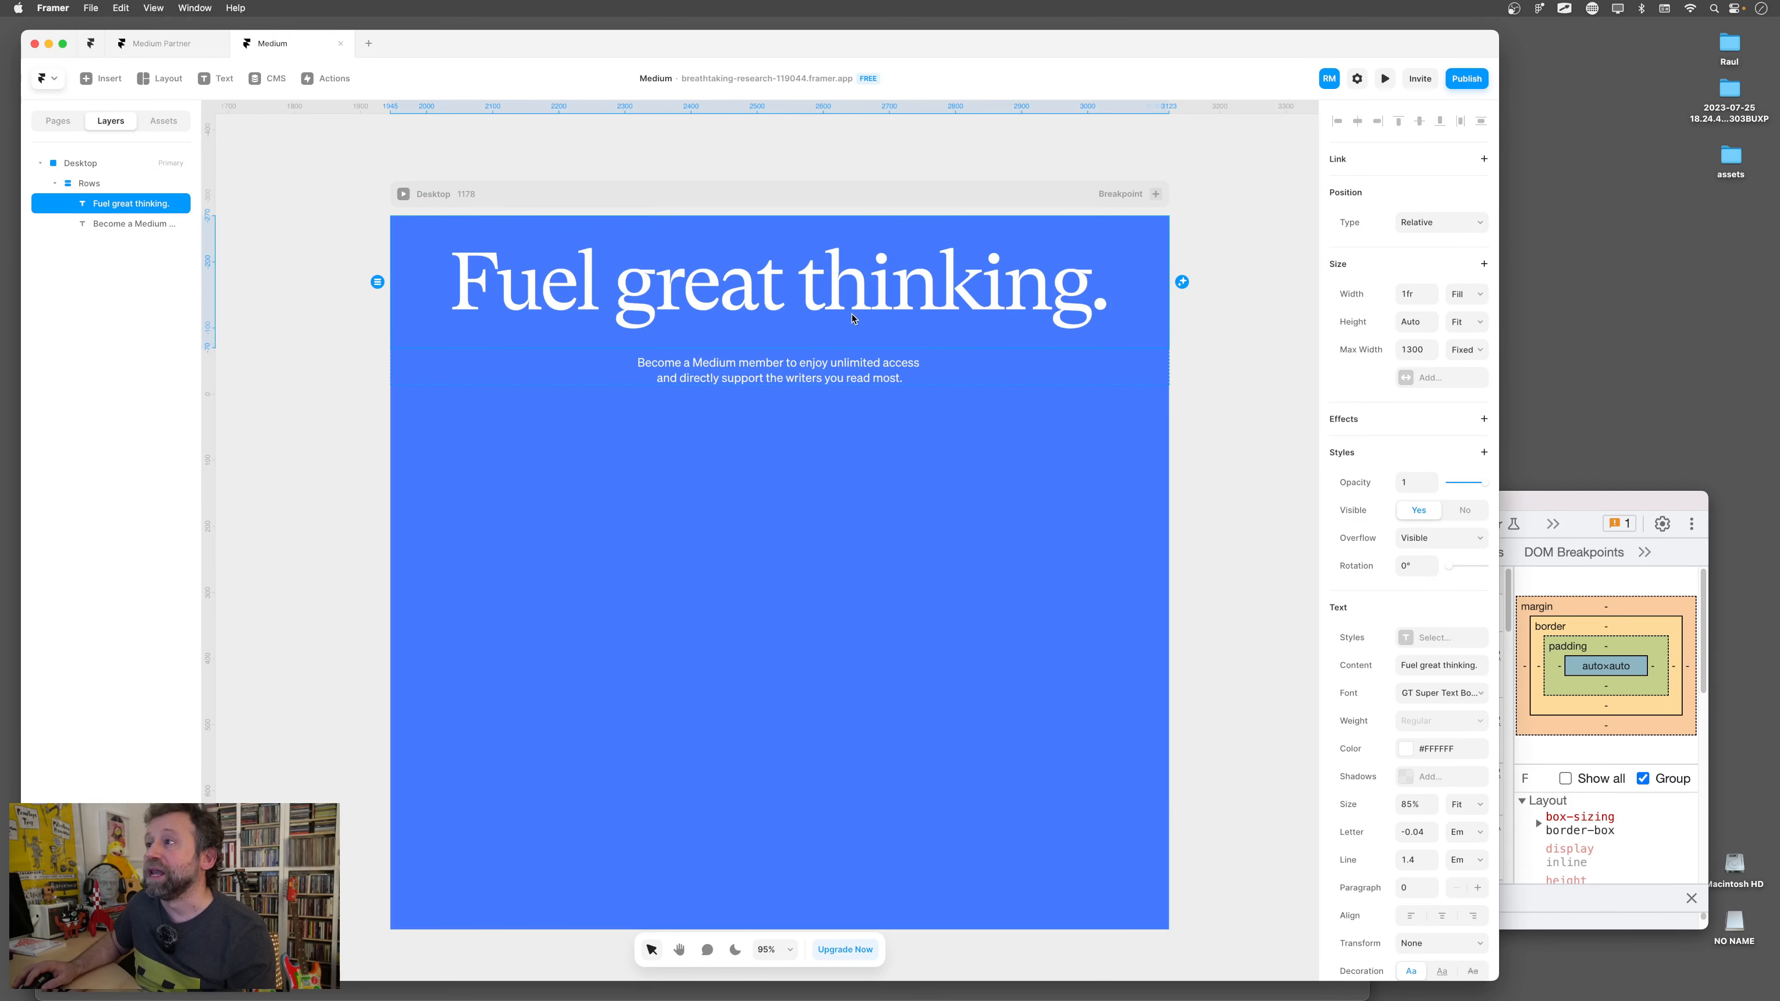
Add a fixed min width constraint of 300 to the Desktop heading
scroll(1158, 454, "down", 3)
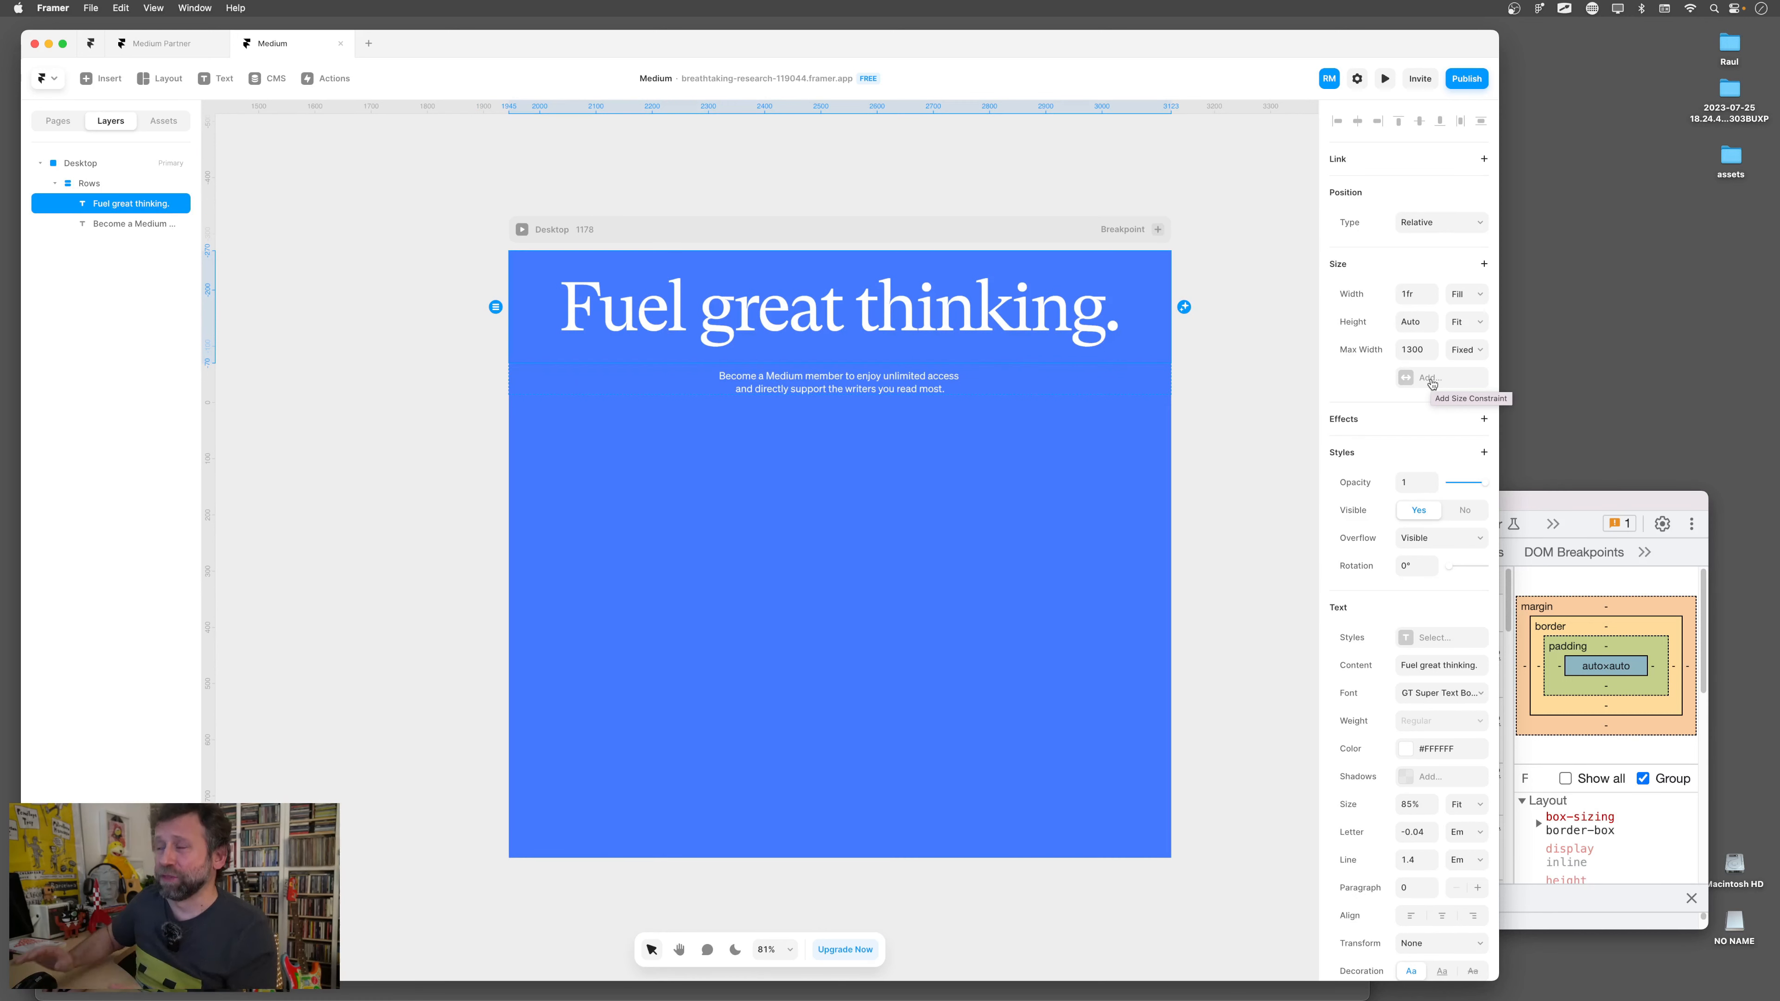
left_click(1483, 265)
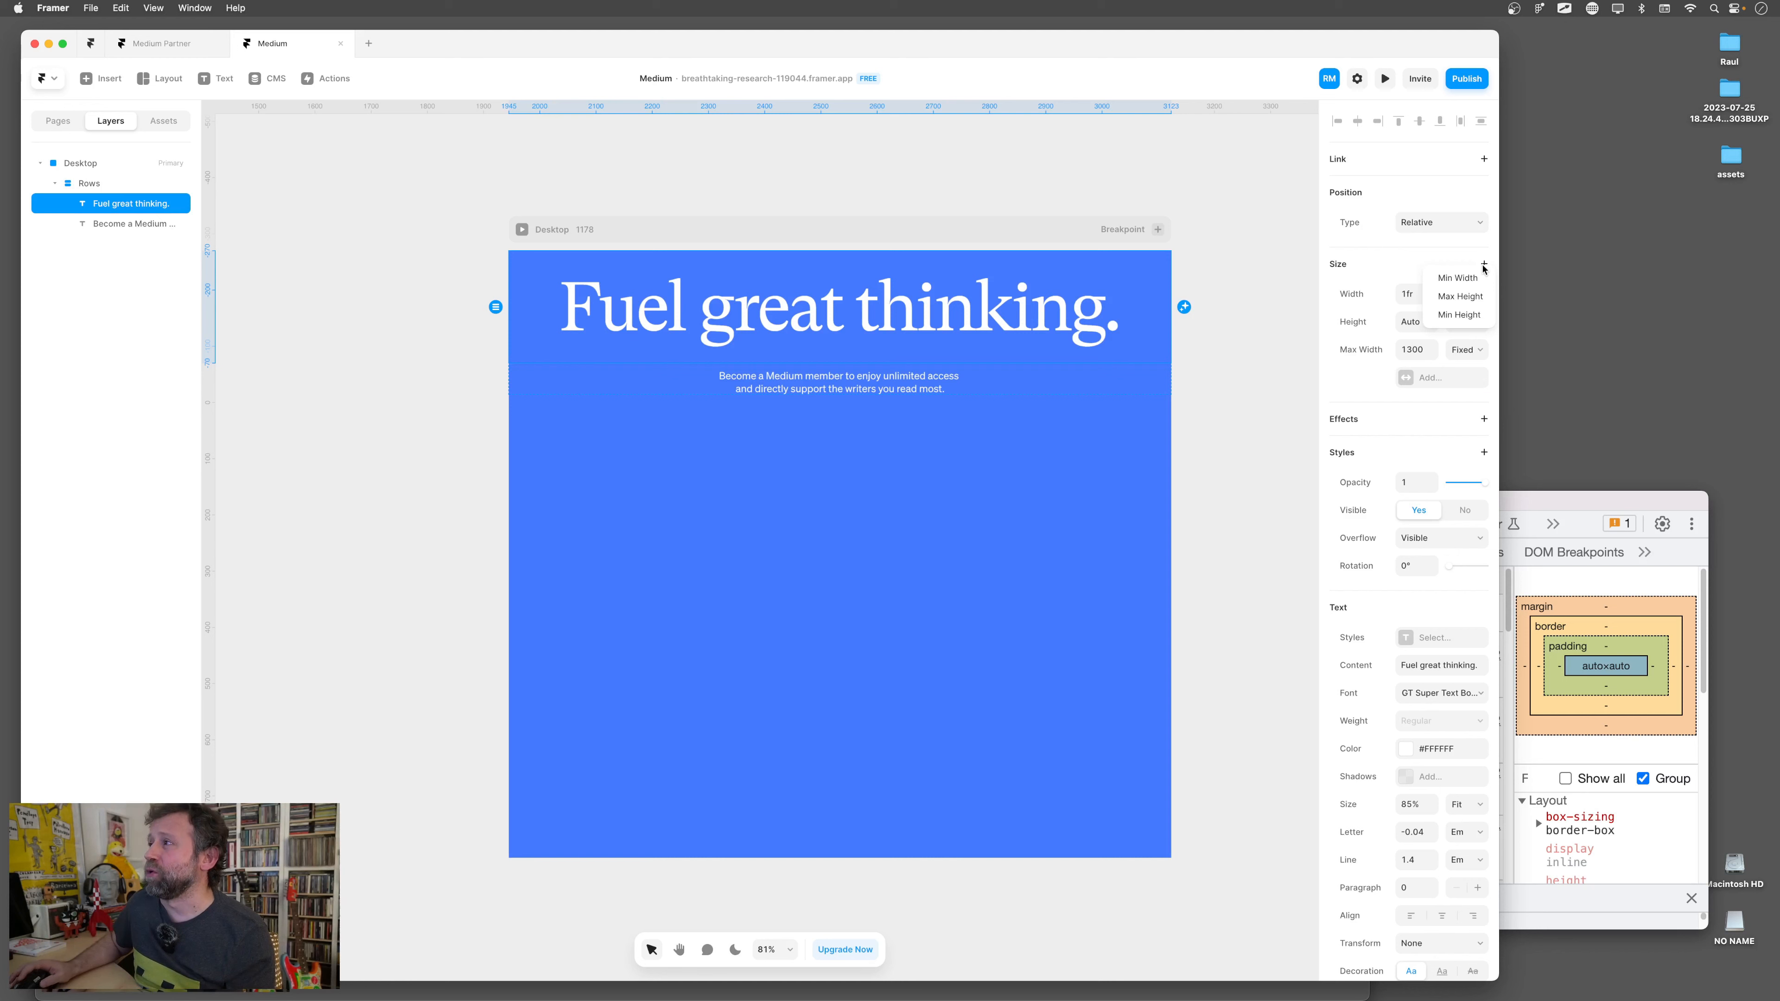
left_click(1457, 279)
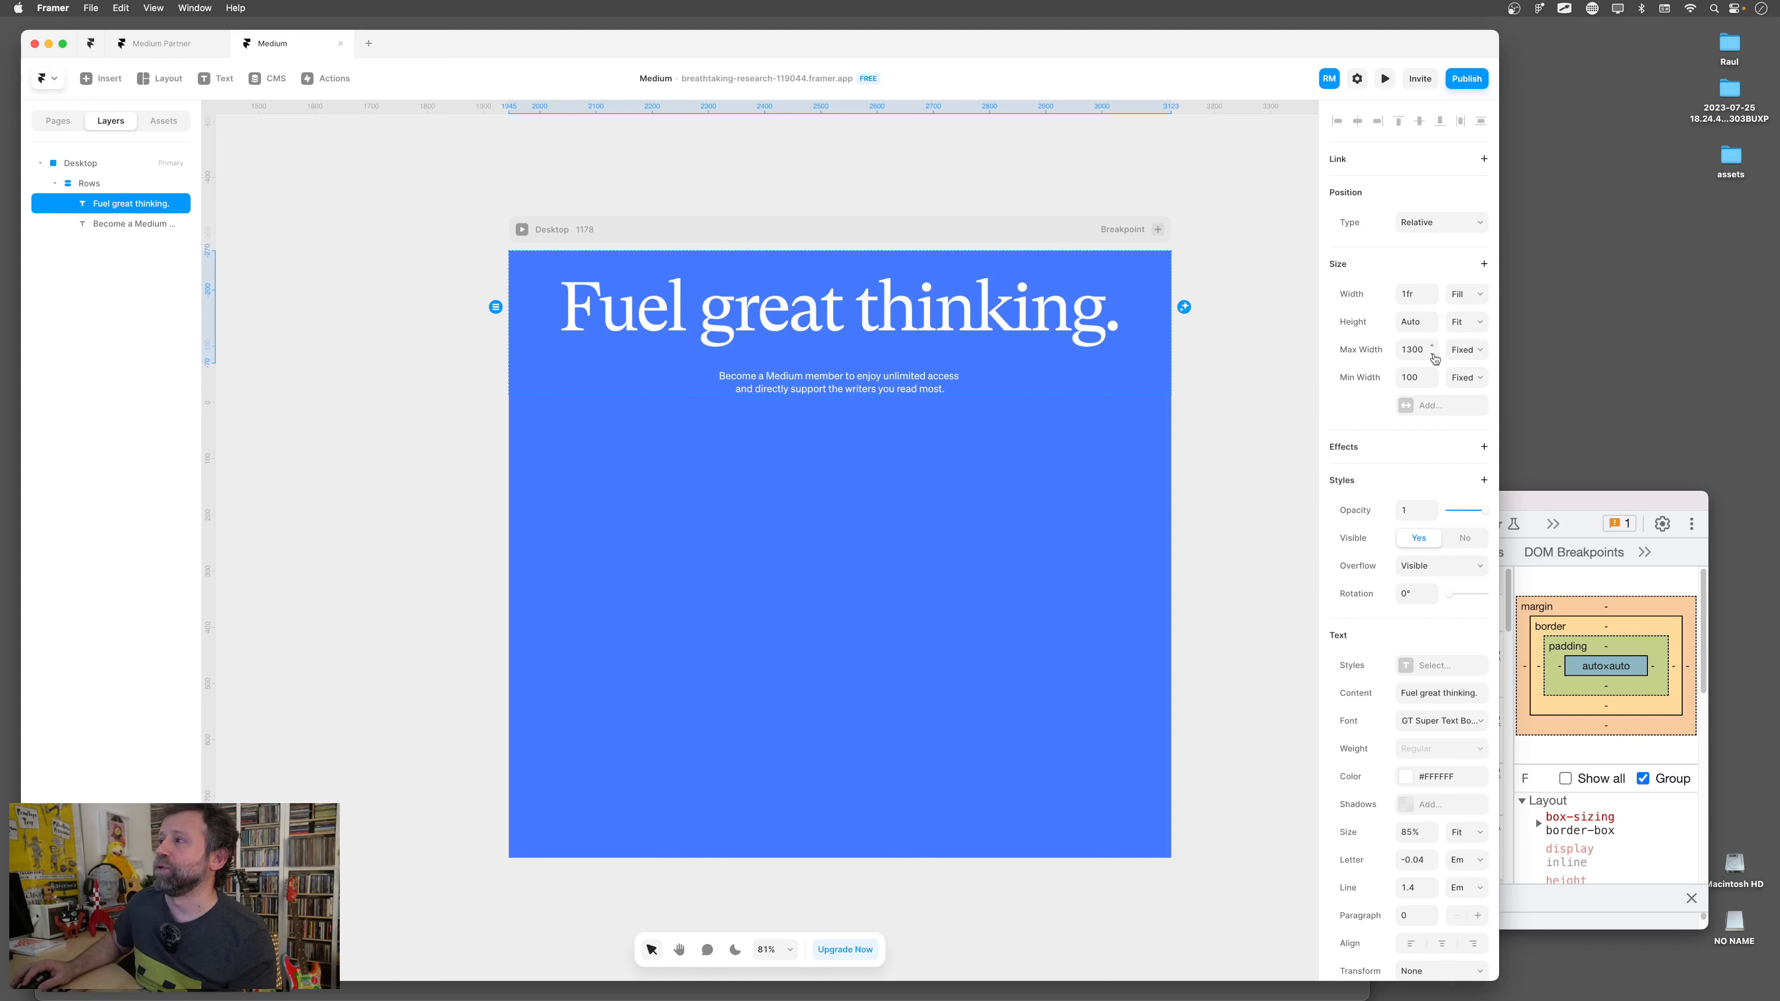
left_click(1420, 378)
type("3")
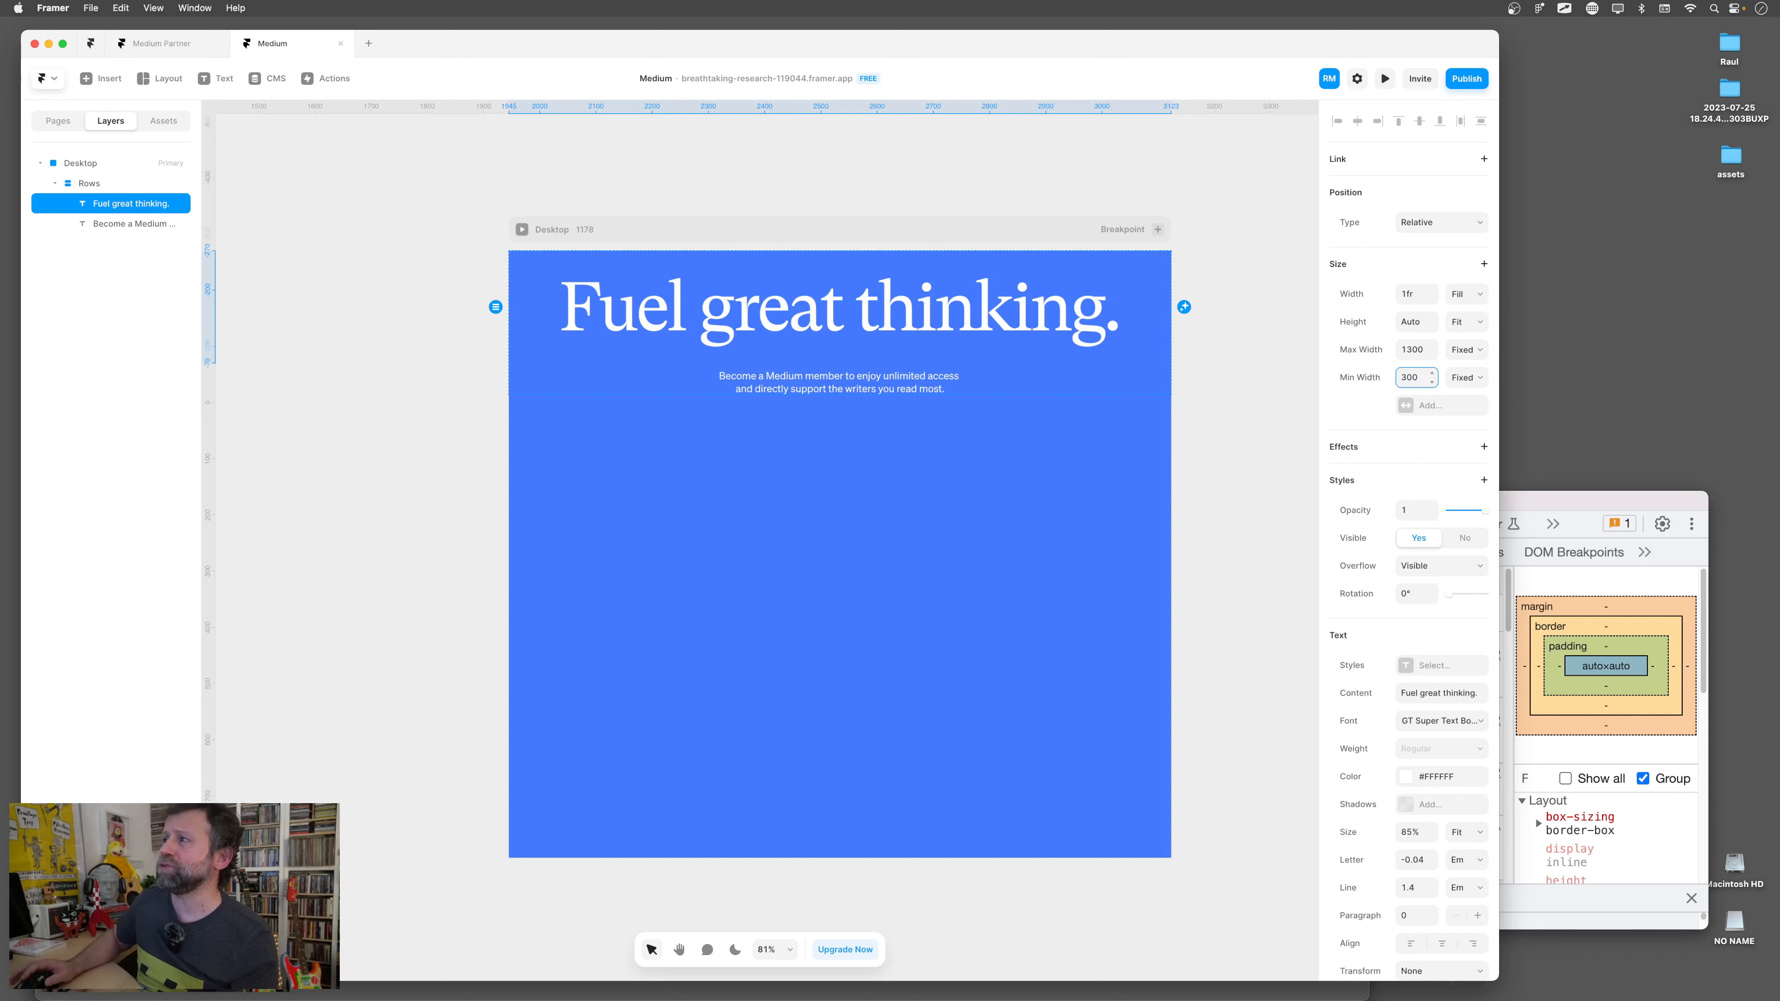
Add a Tablet breakpoint to the Desktop frame
left_click(1250, 423)
scroll(1249, 422, "up", 2)
scroll(1249, 423, "down", 2)
key("space")
left_click_drag(1249, 421, 1032, 437)
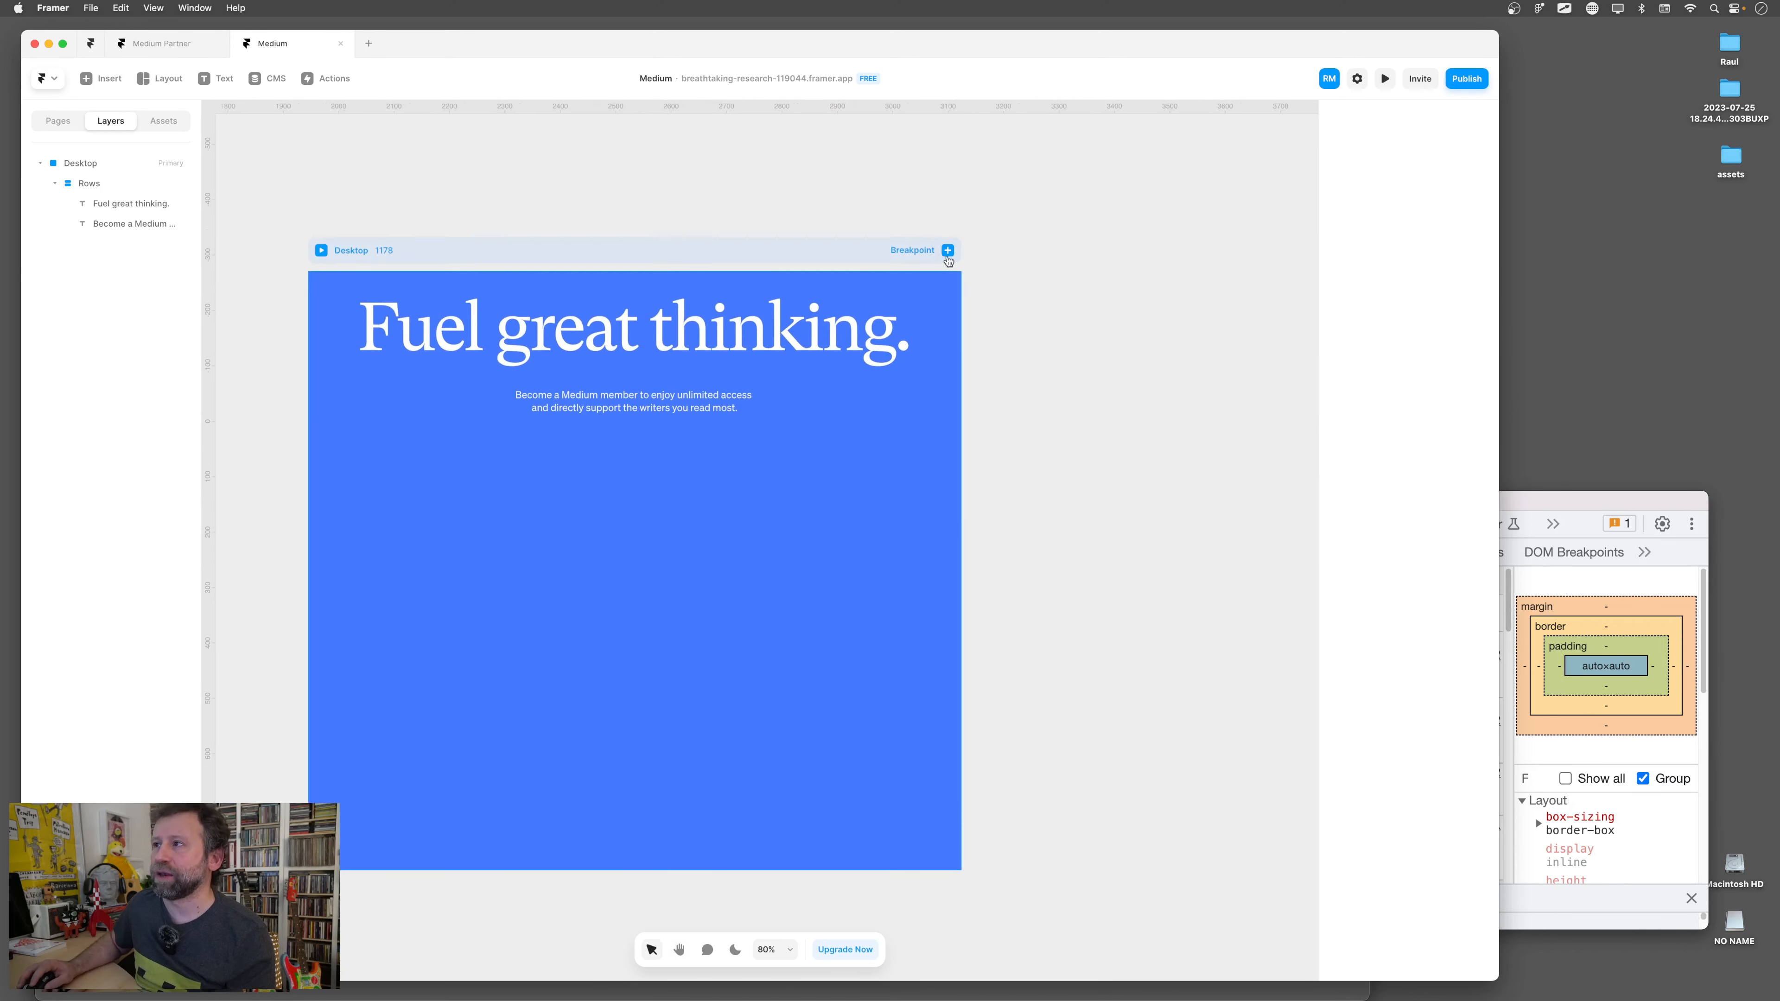
left_click(945, 252)
left_click(929, 277)
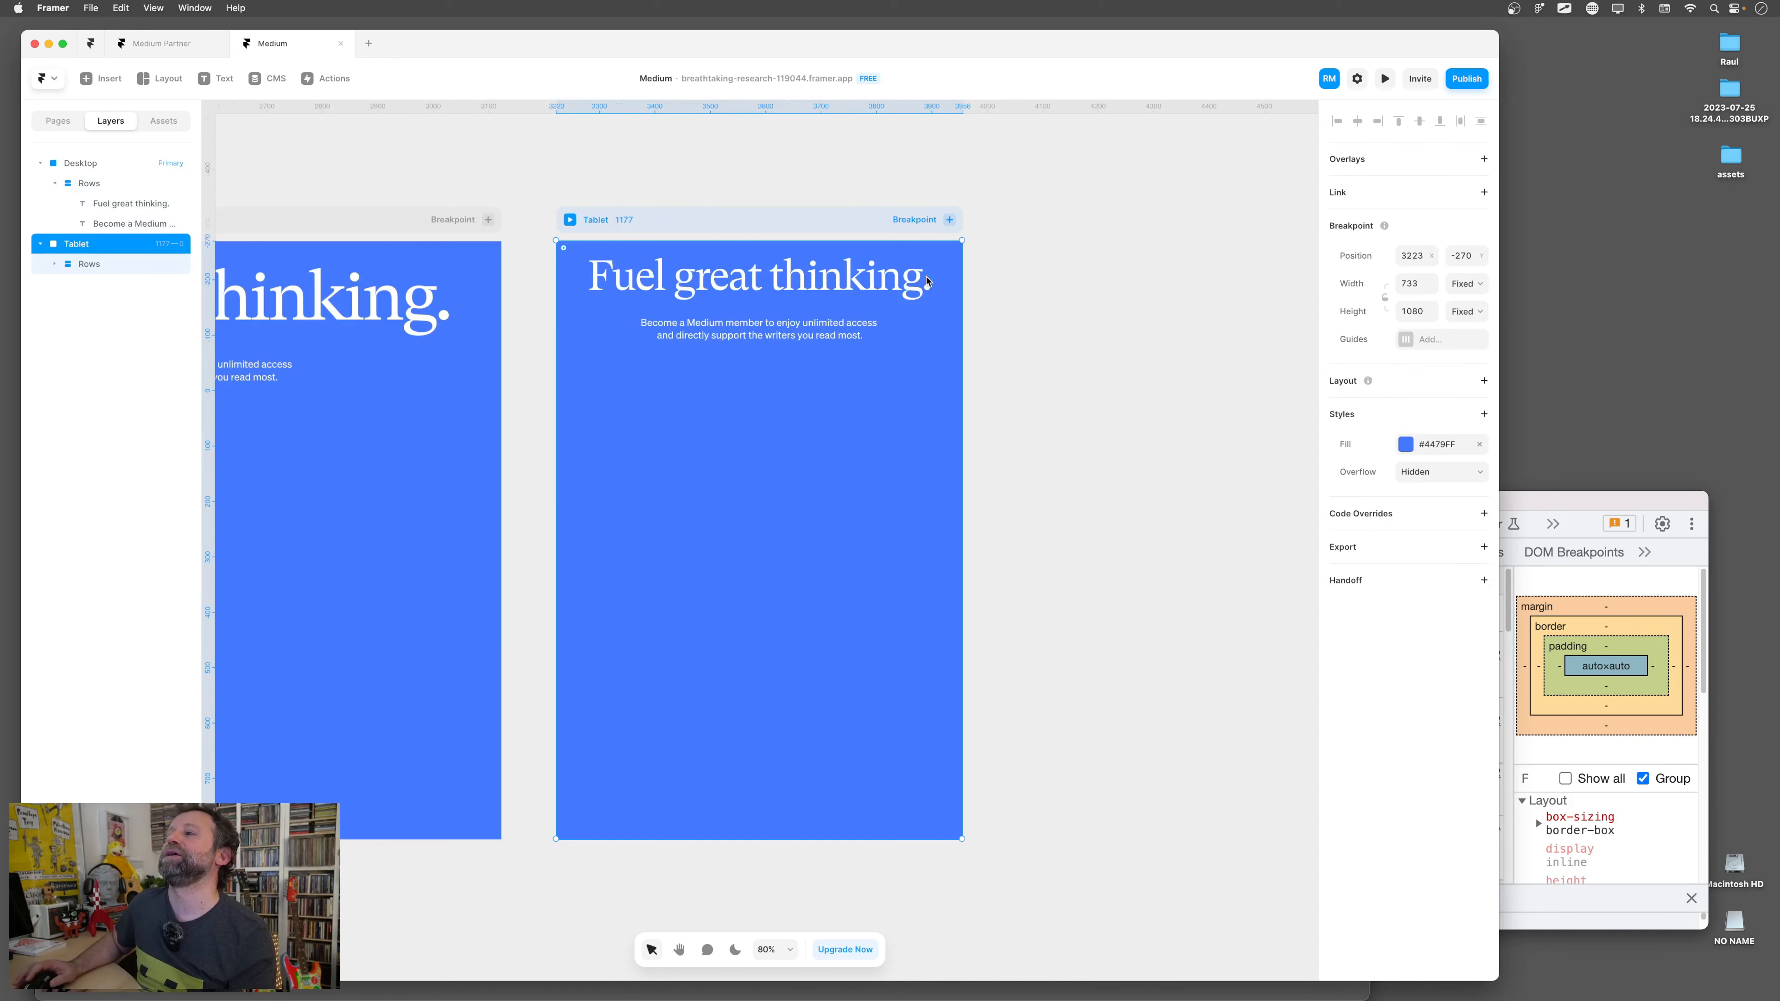
Break the Tablet heading into two lines, "Fuel great" and "thinking."
triple_click(777, 281)
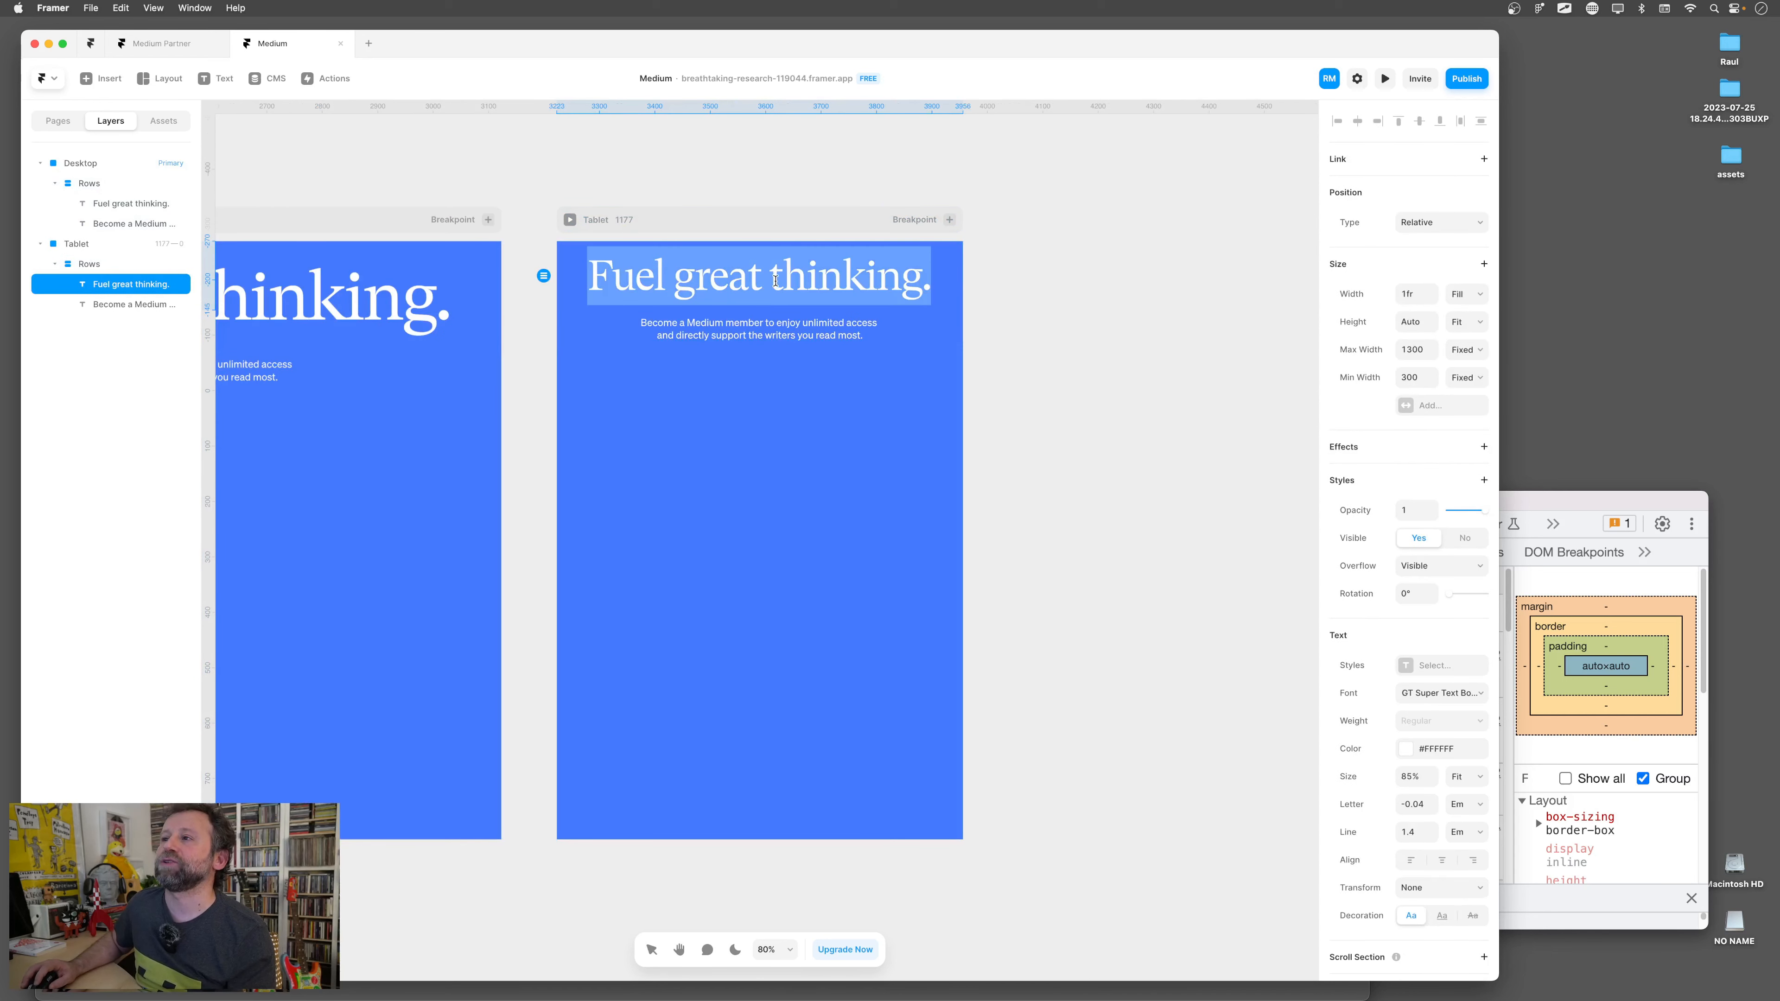
left_click(777, 281)
key("Return")
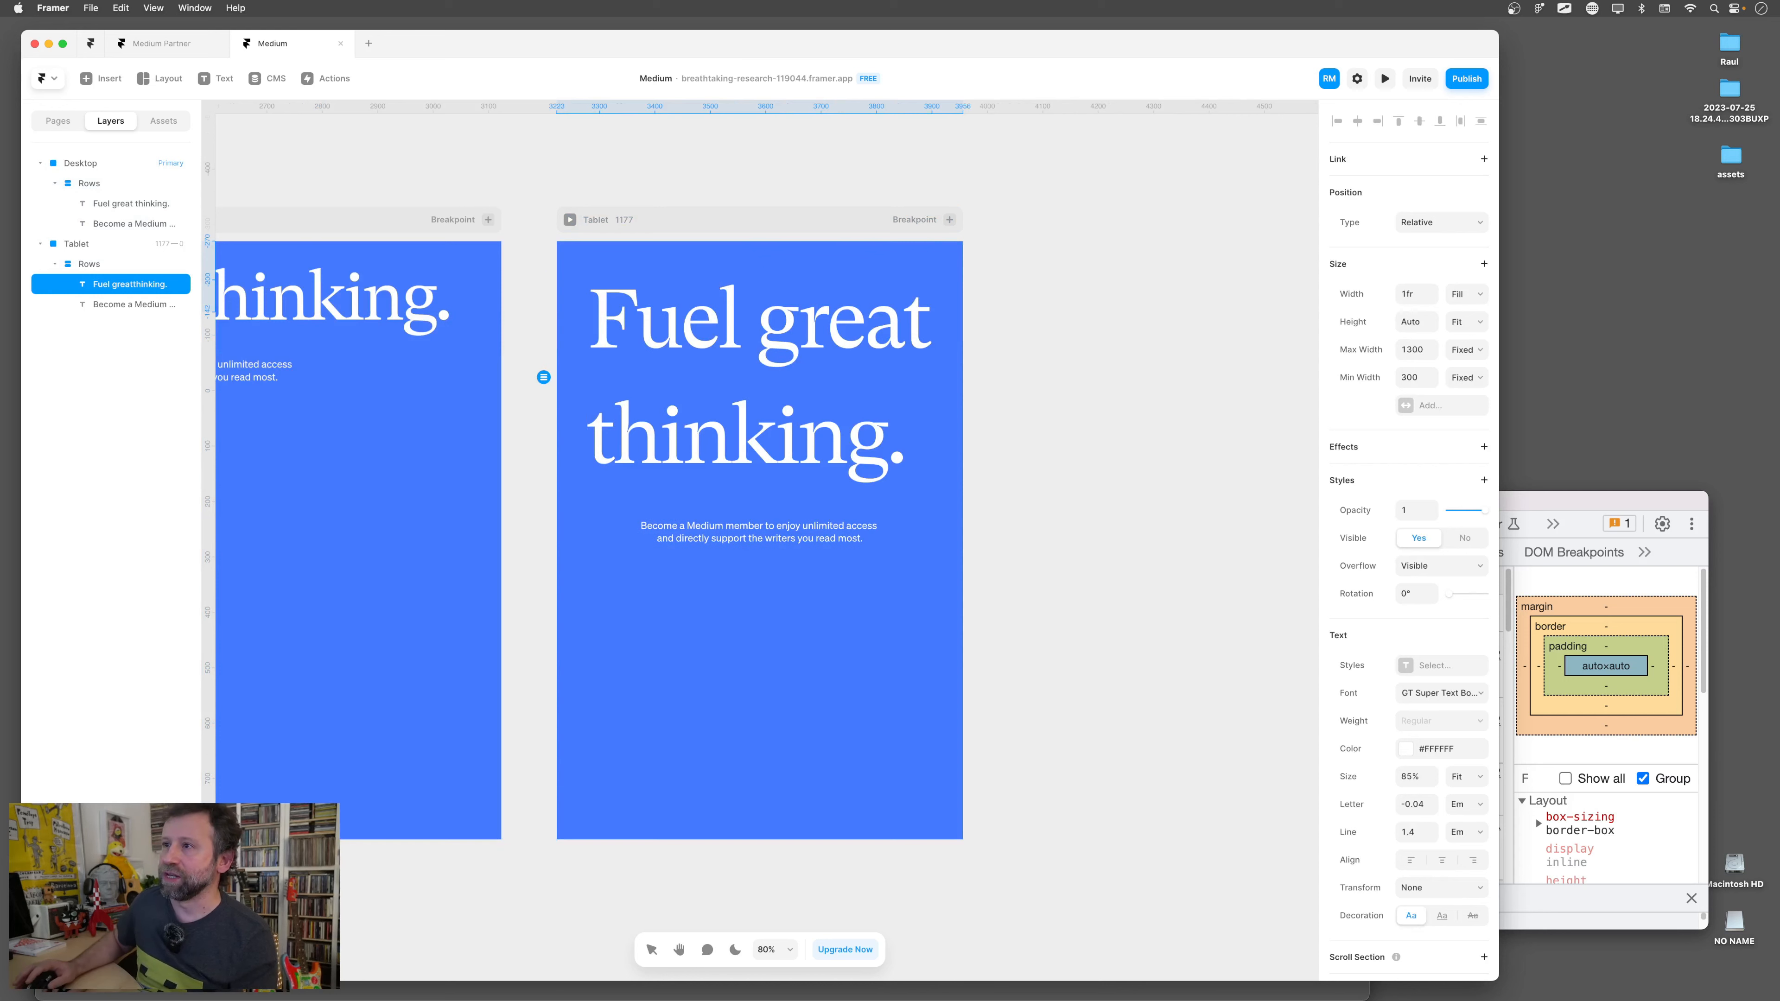
Center-align the whole two-line Tablet heading and reduce its line height to 1 em
left_click_drag(602, 315, 901, 414)
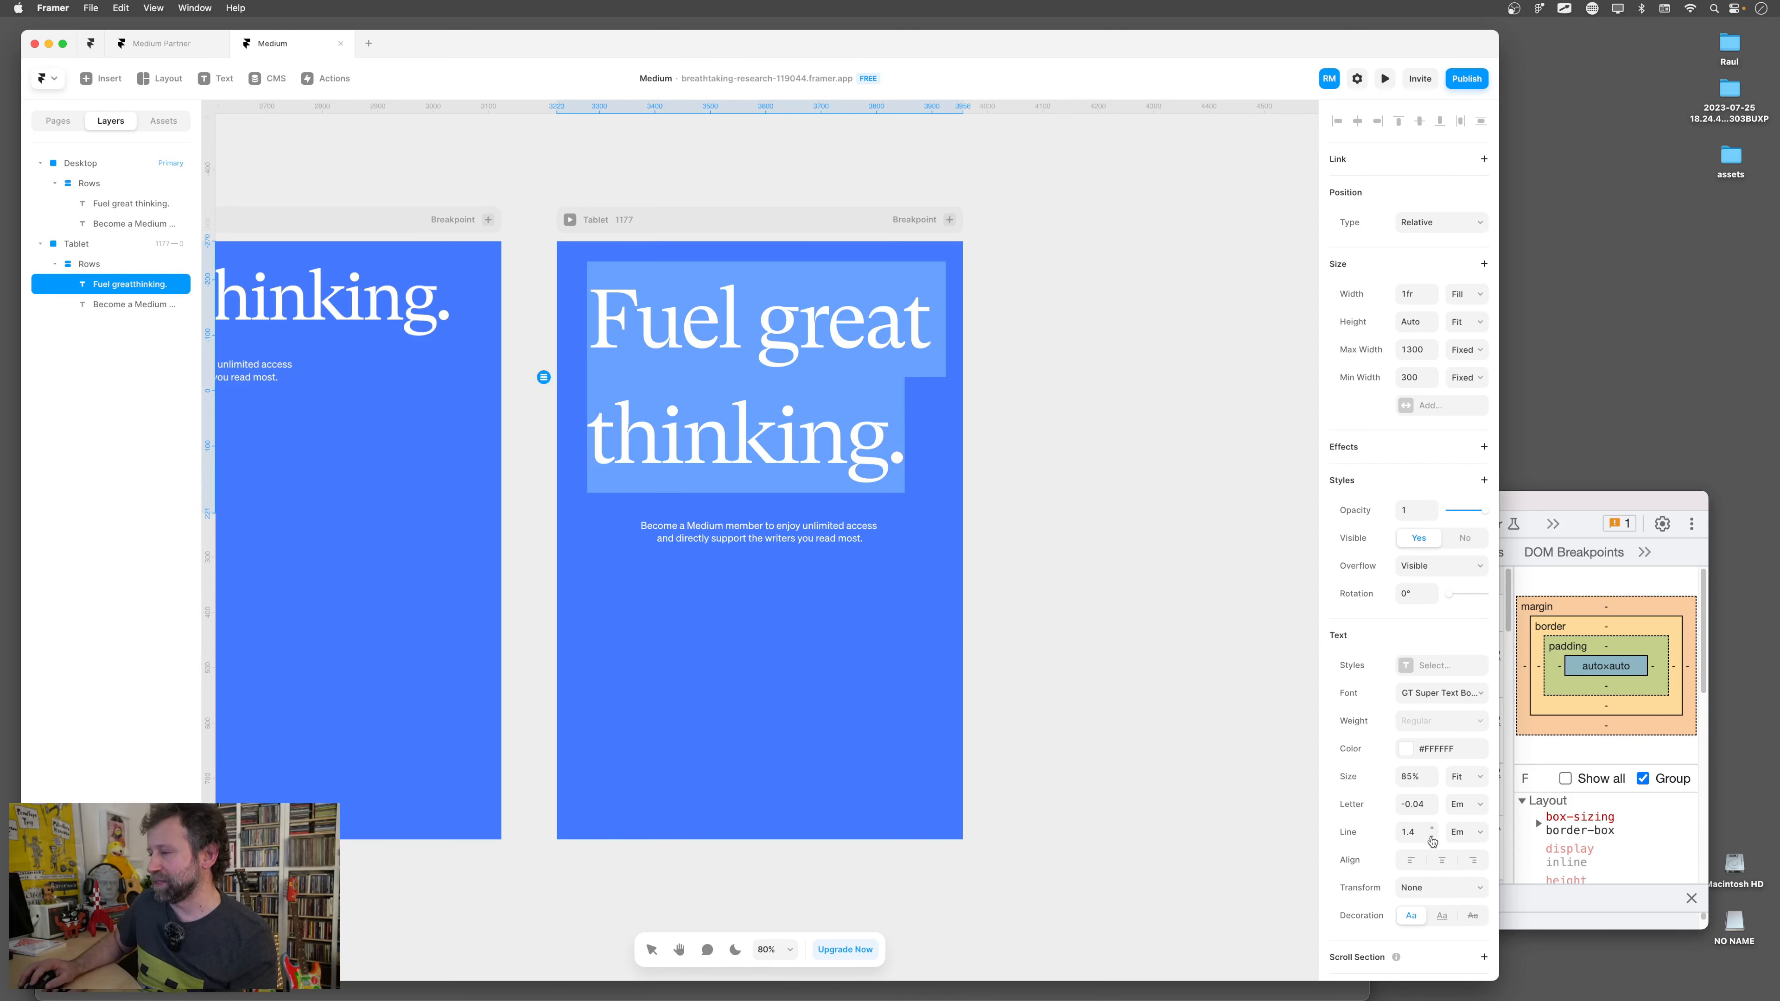
left_click(1441, 859)
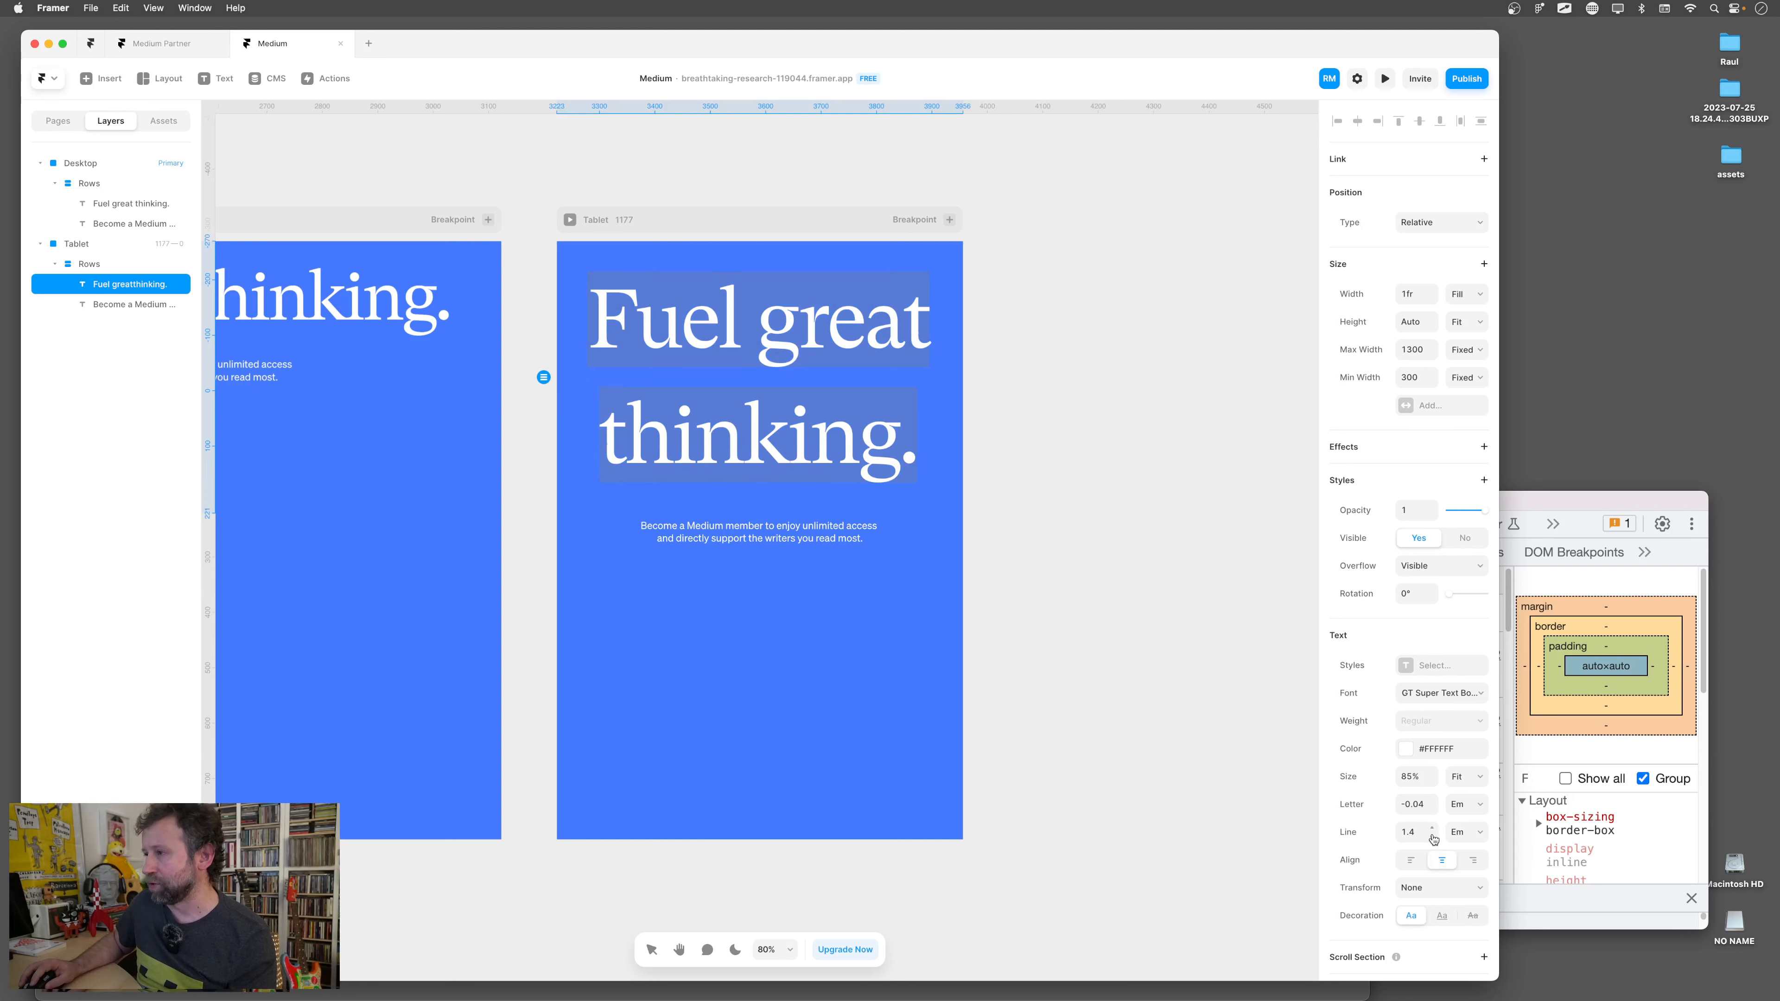
left_click(1433, 838)
left_click(1433, 838)
left_click(1433, 838)
left_click(1433, 838)
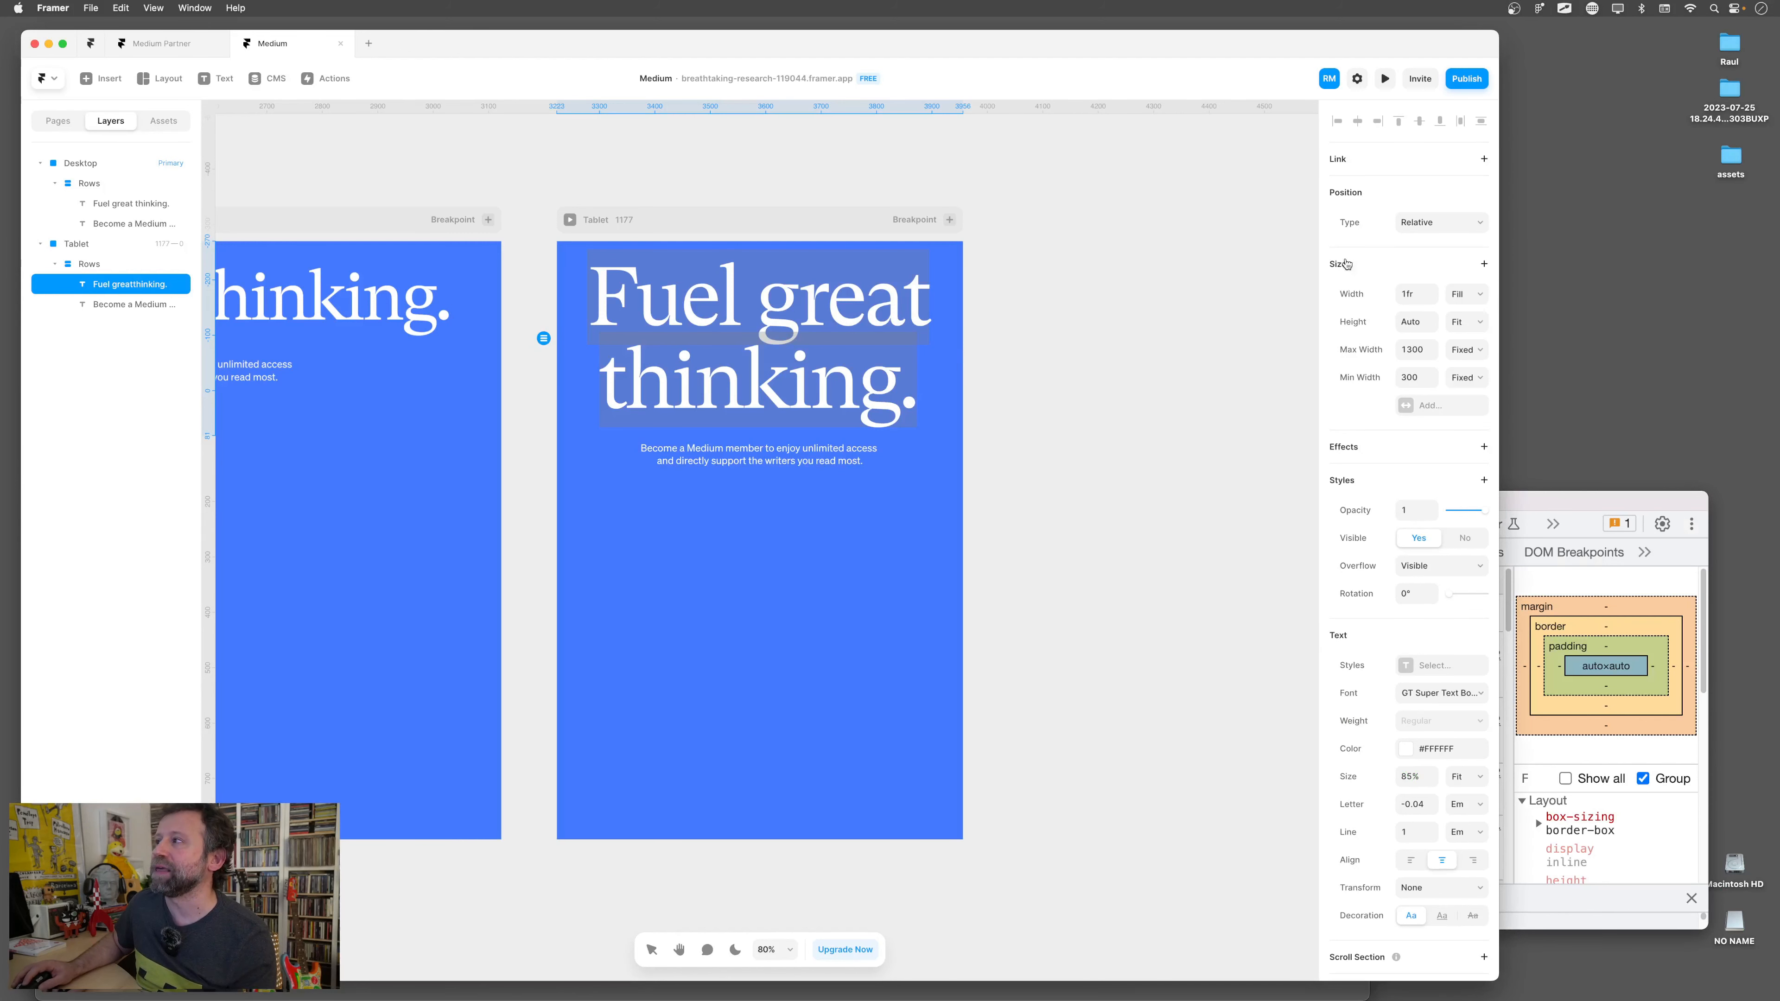
Switch the Tablet heading's width to Relative and set it to 50%
left_click(1463, 295)
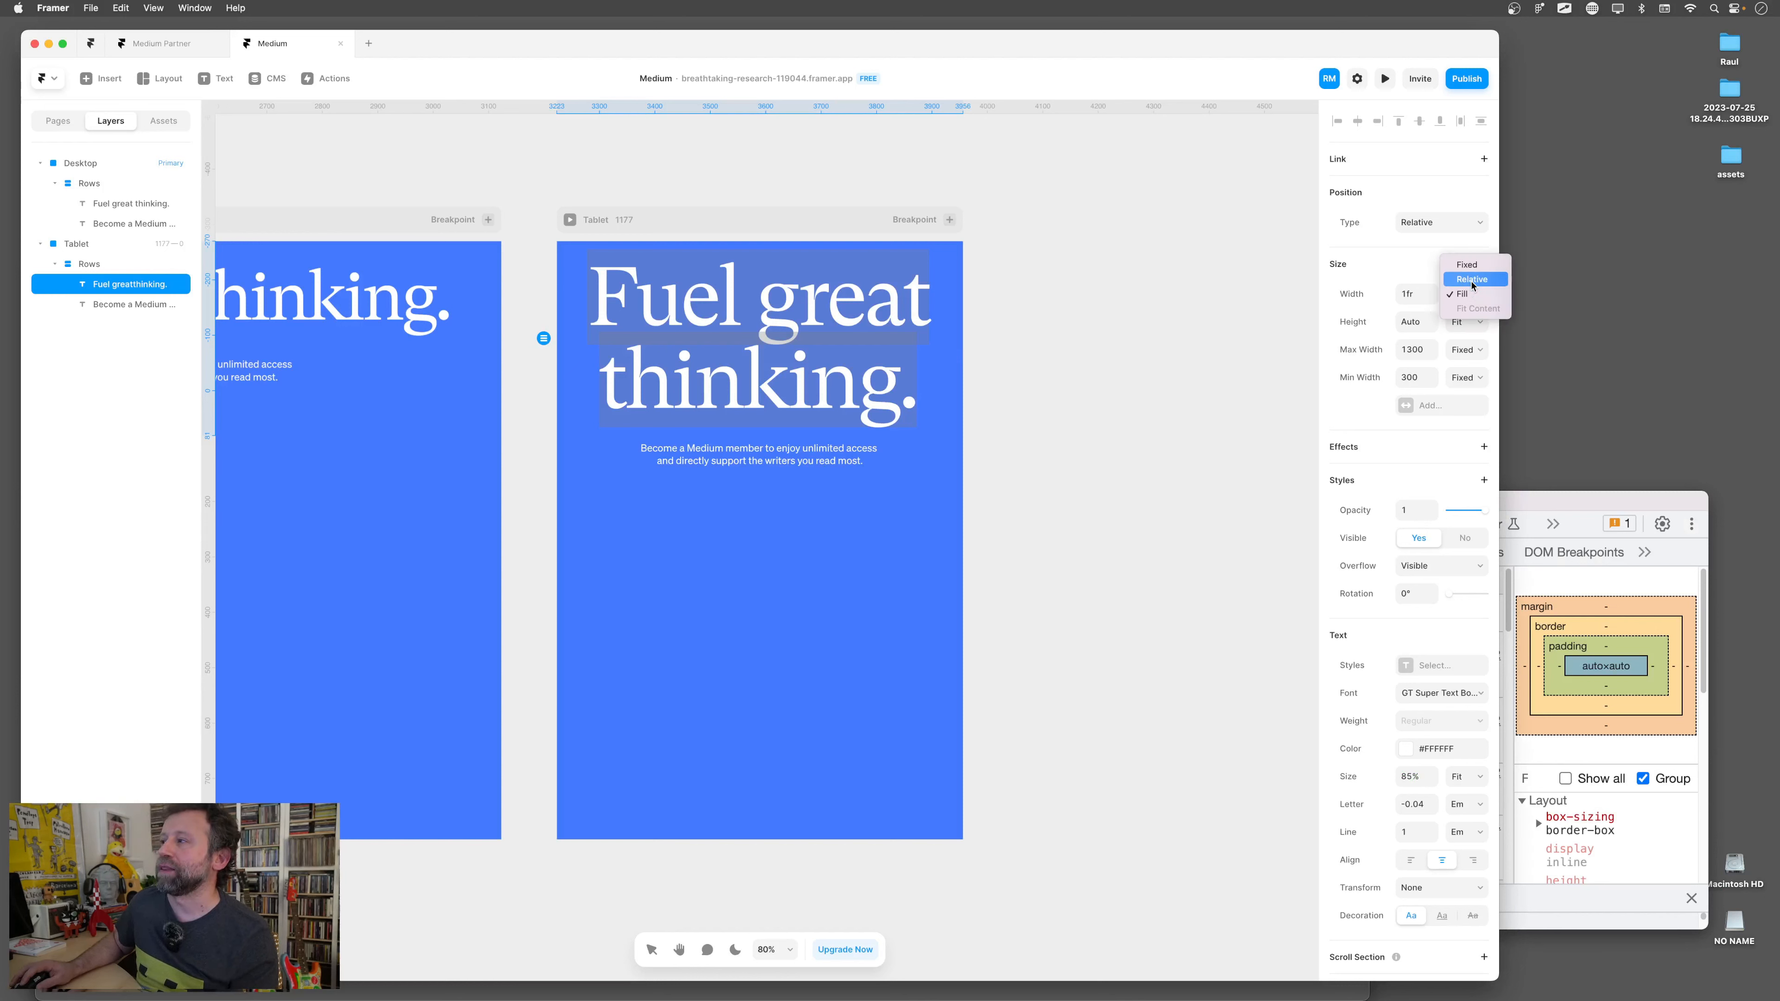
left_click(1471, 279)
left_click(1411, 293)
type("50")
key("Return")
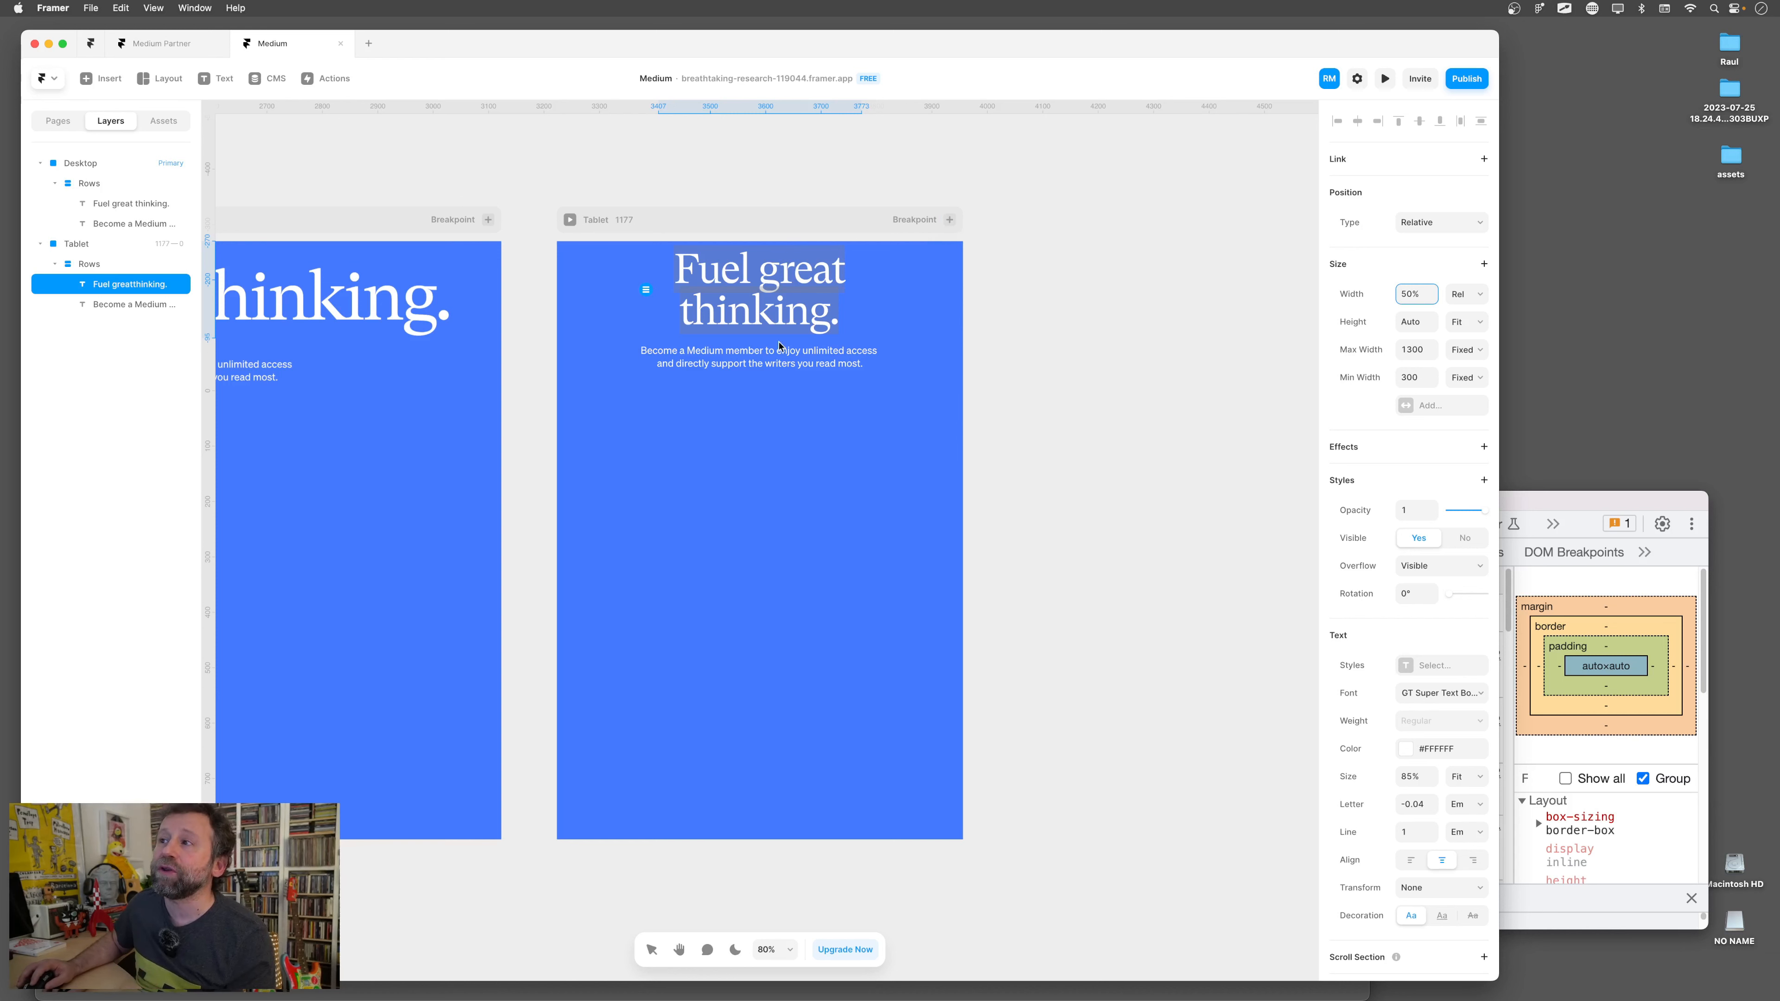
key("Escape")
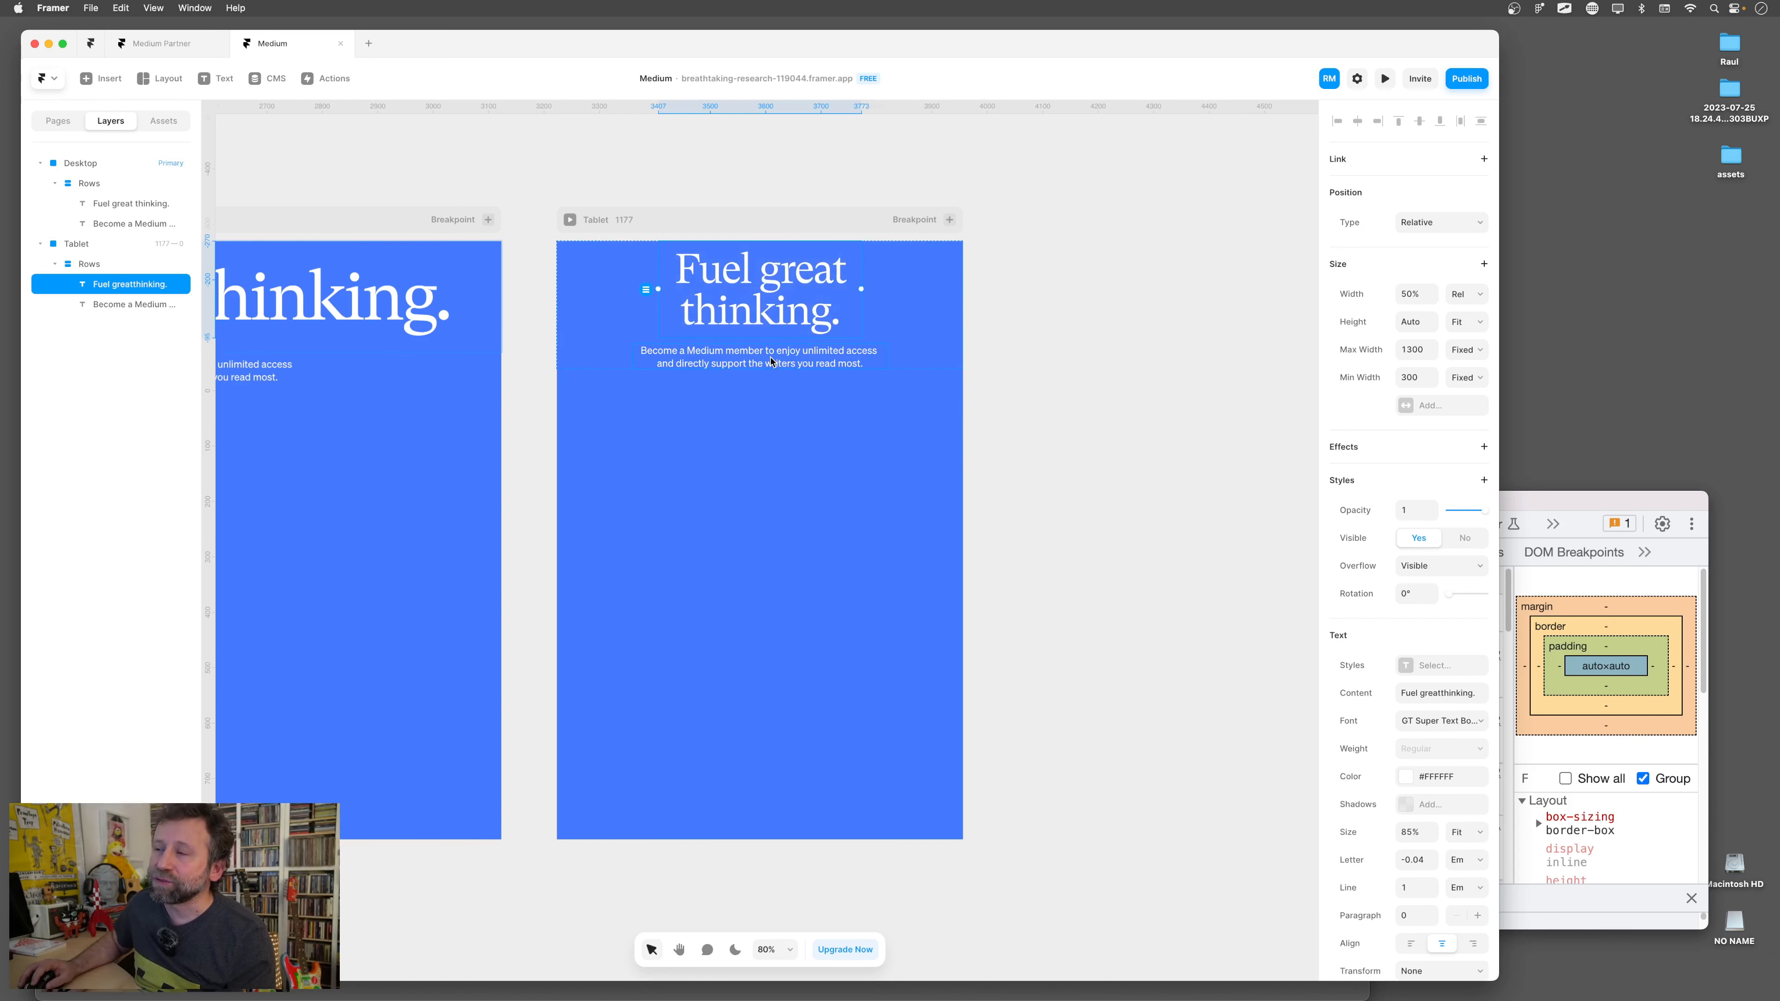
Add a Phone breakpoint and select the description paragraph under its heading
left_click(950, 220)
left_click(921, 253)
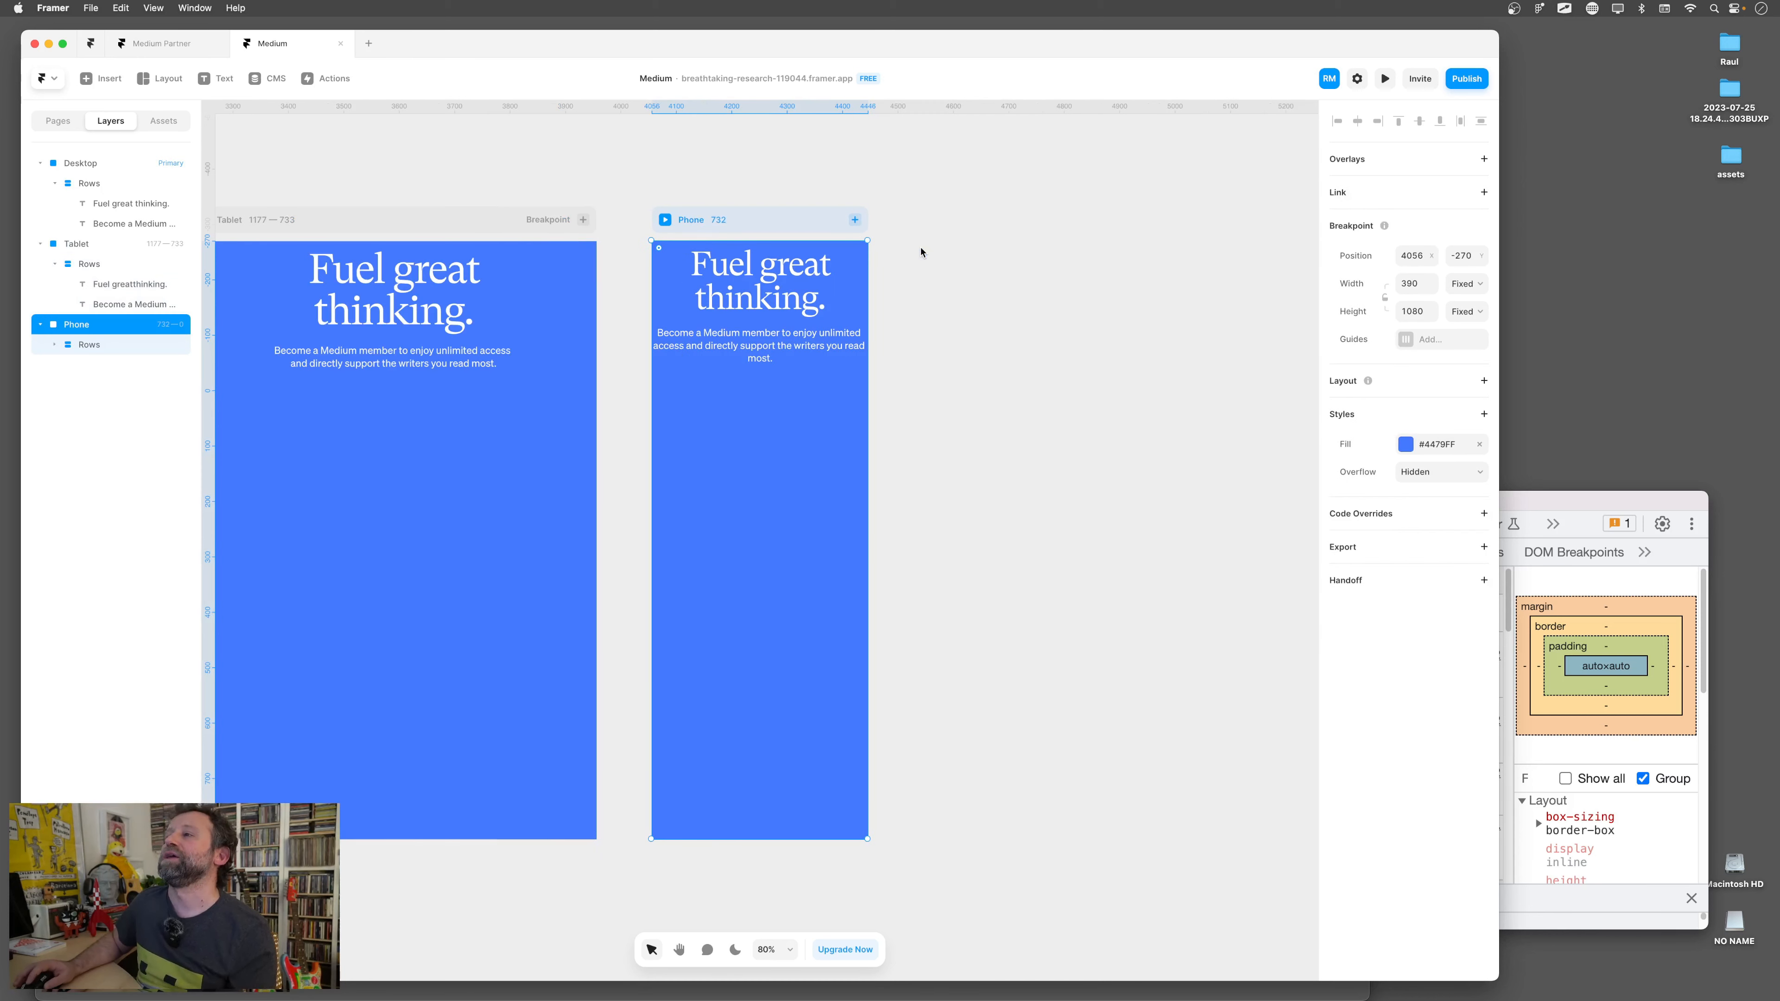
left_click(753, 350)
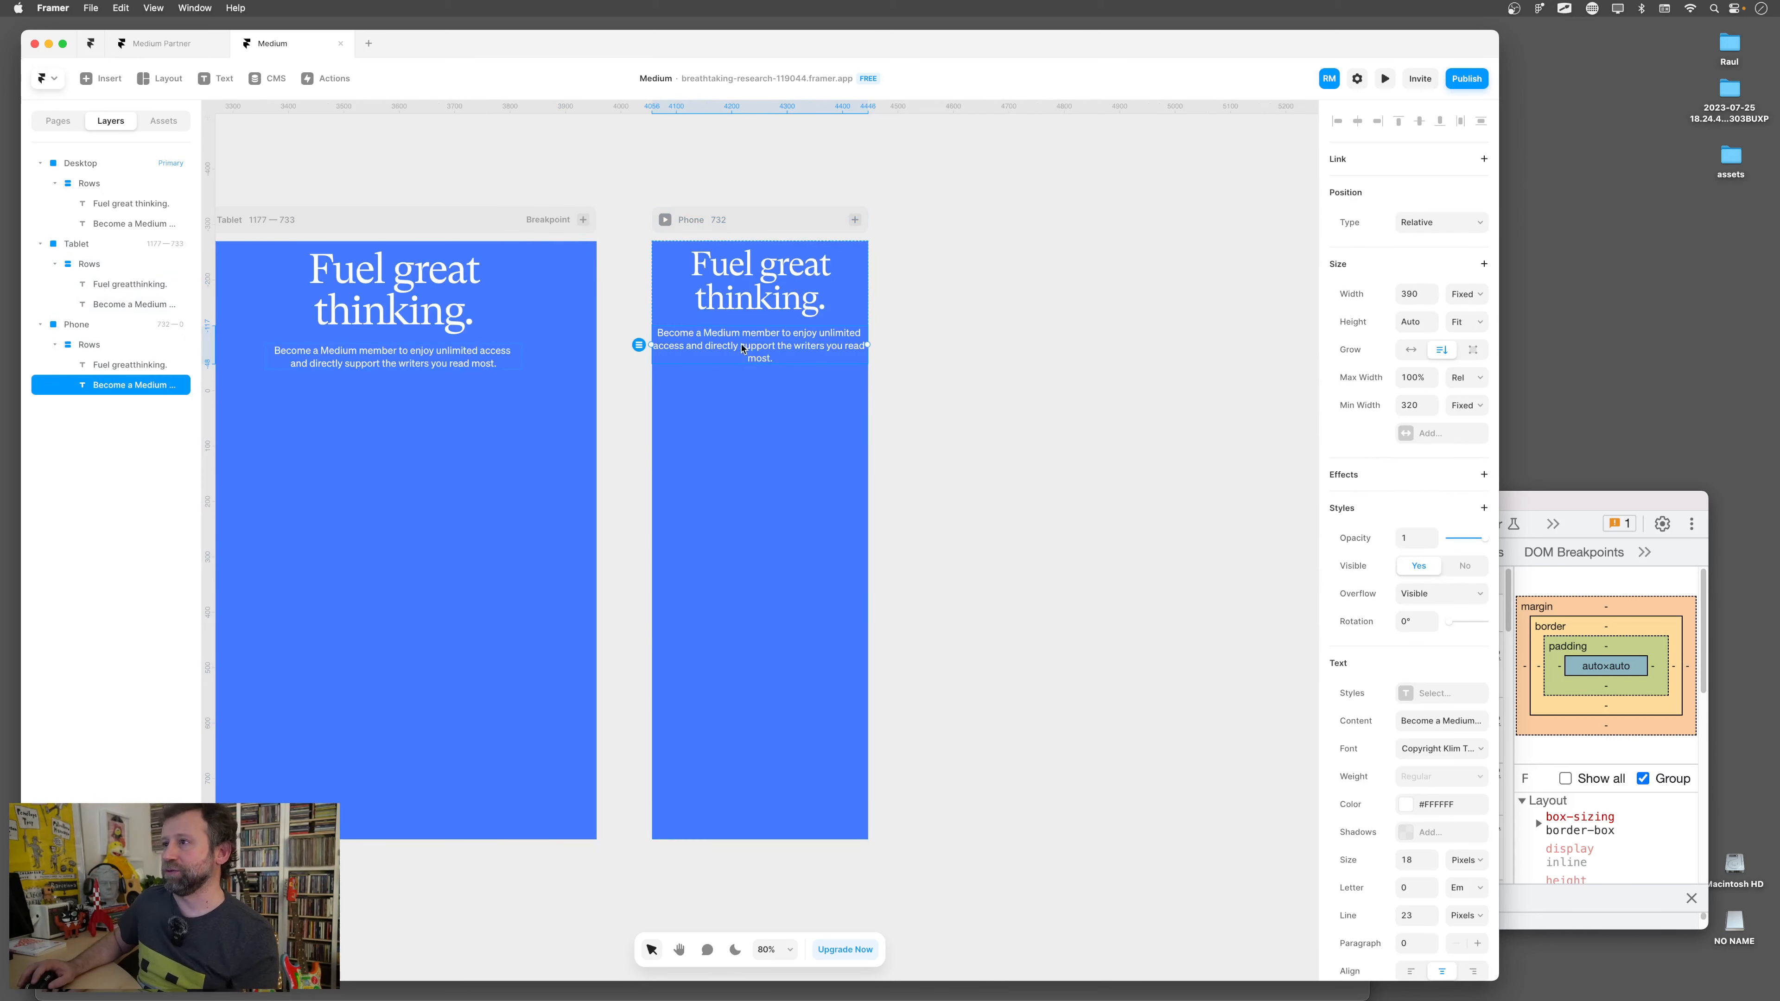
Set the width of the Phone layout's description paragraph to Fill
left_click(1467, 298)
left_click(1466, 324)
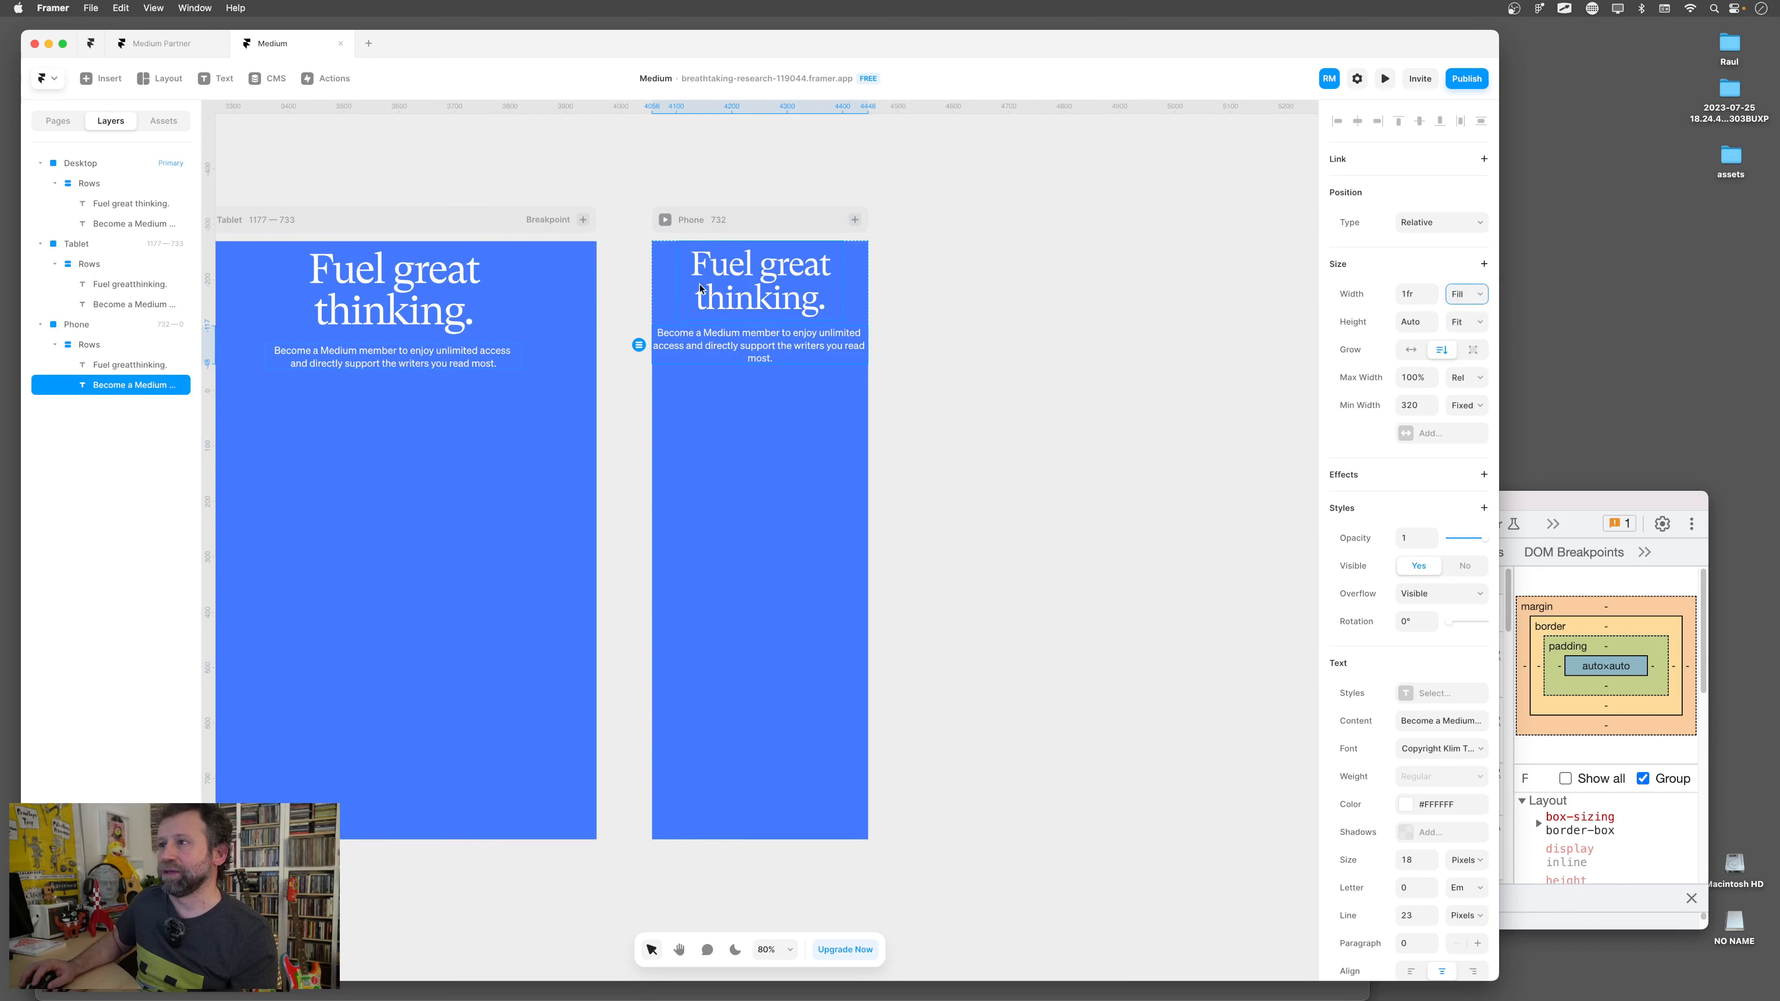
Give the Phone layout's Rows stack individual padding of 32 on the right and left sides, and preview the page
left_click(664, 287)
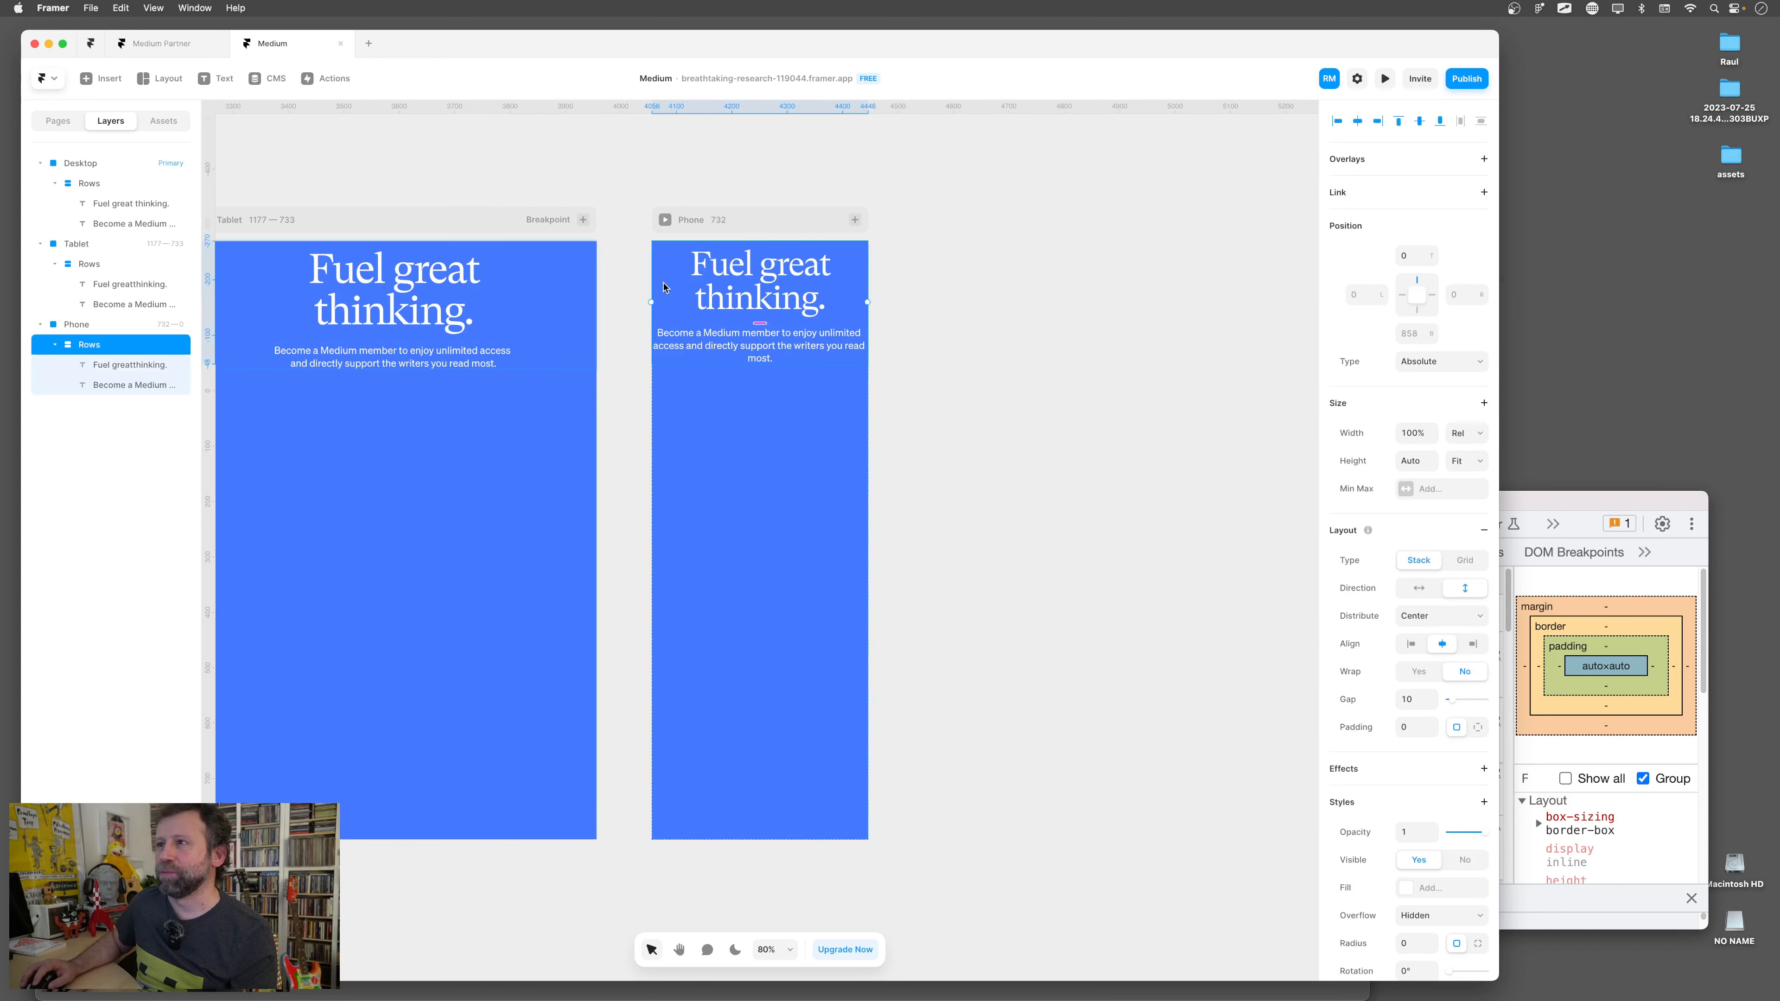
left_click(1475, 727)
left_click(1429, 755)
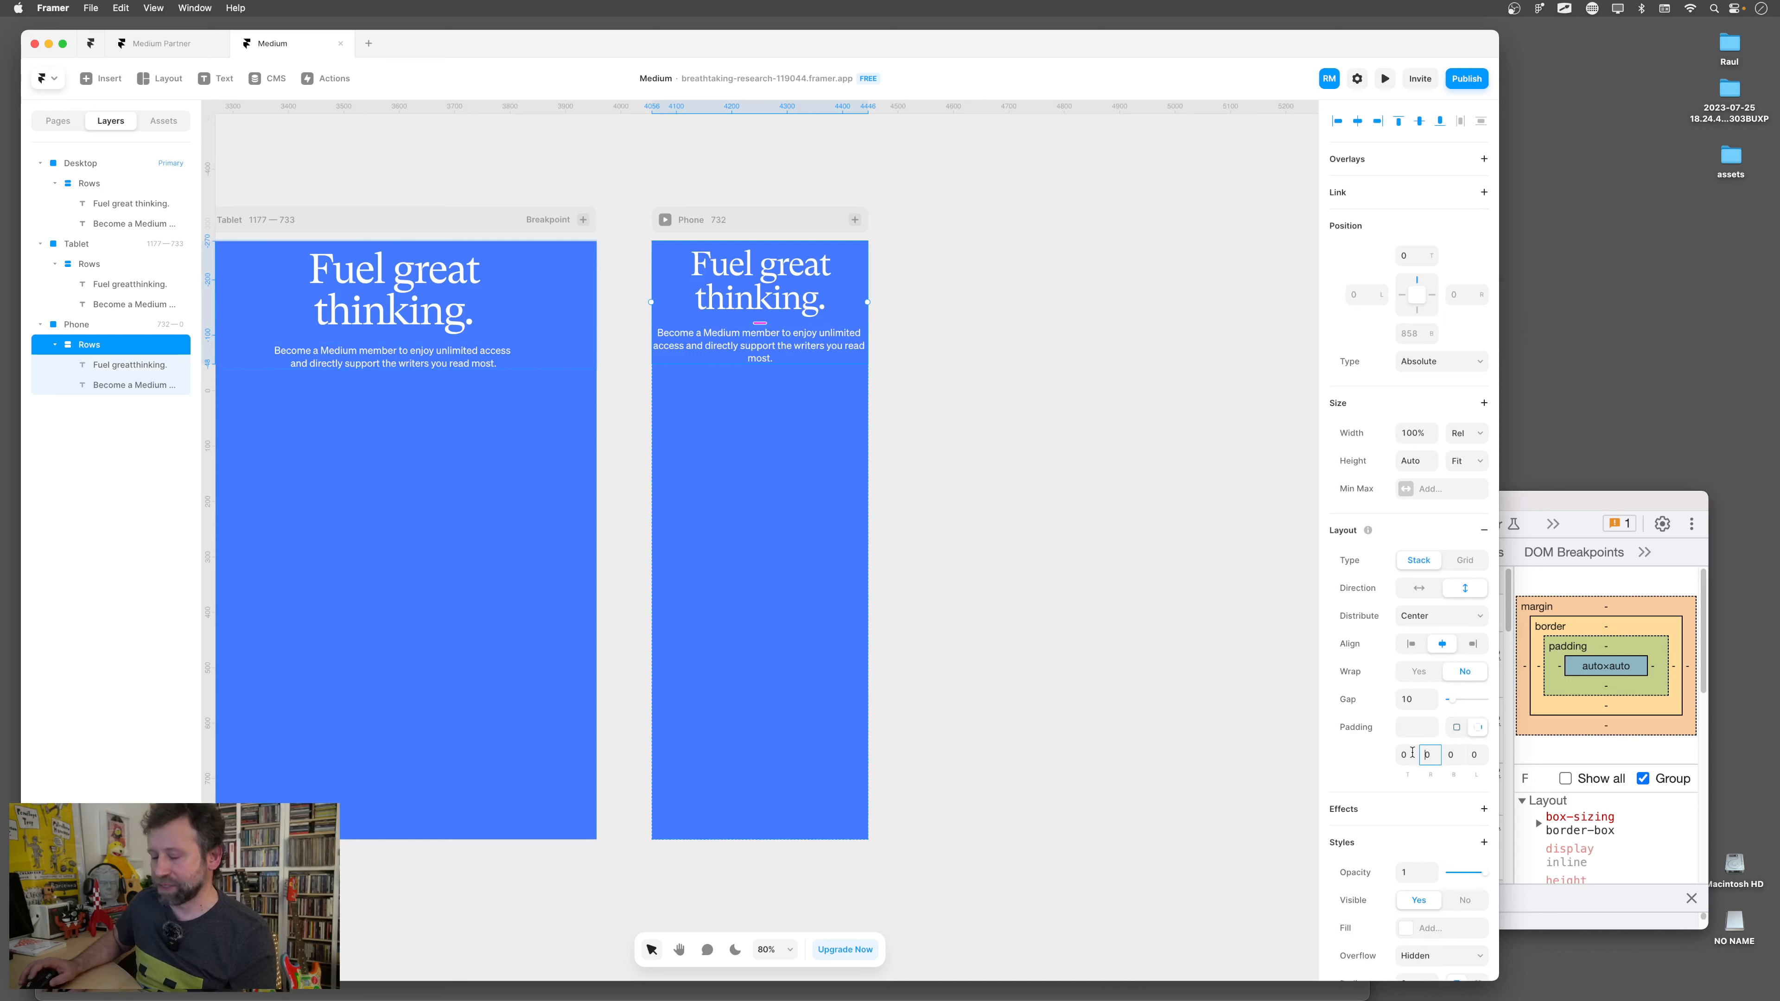
key("Delete")
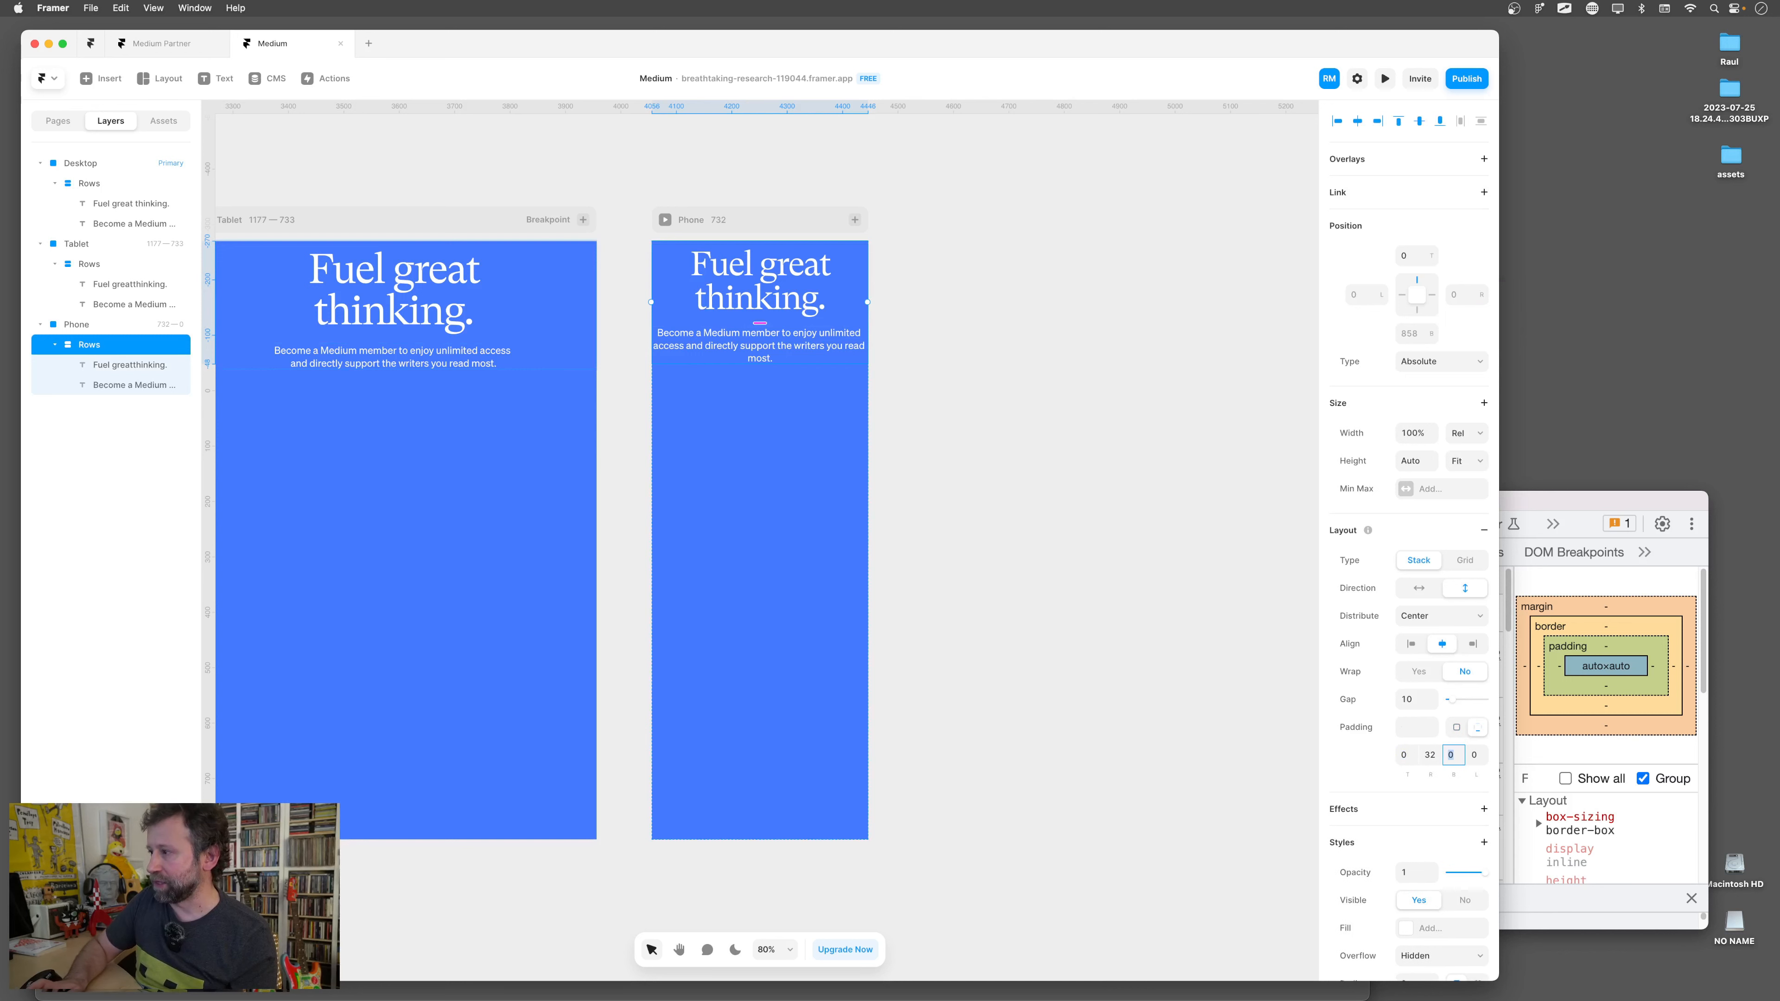
key("Tab")
key("Tab")
key("Return")
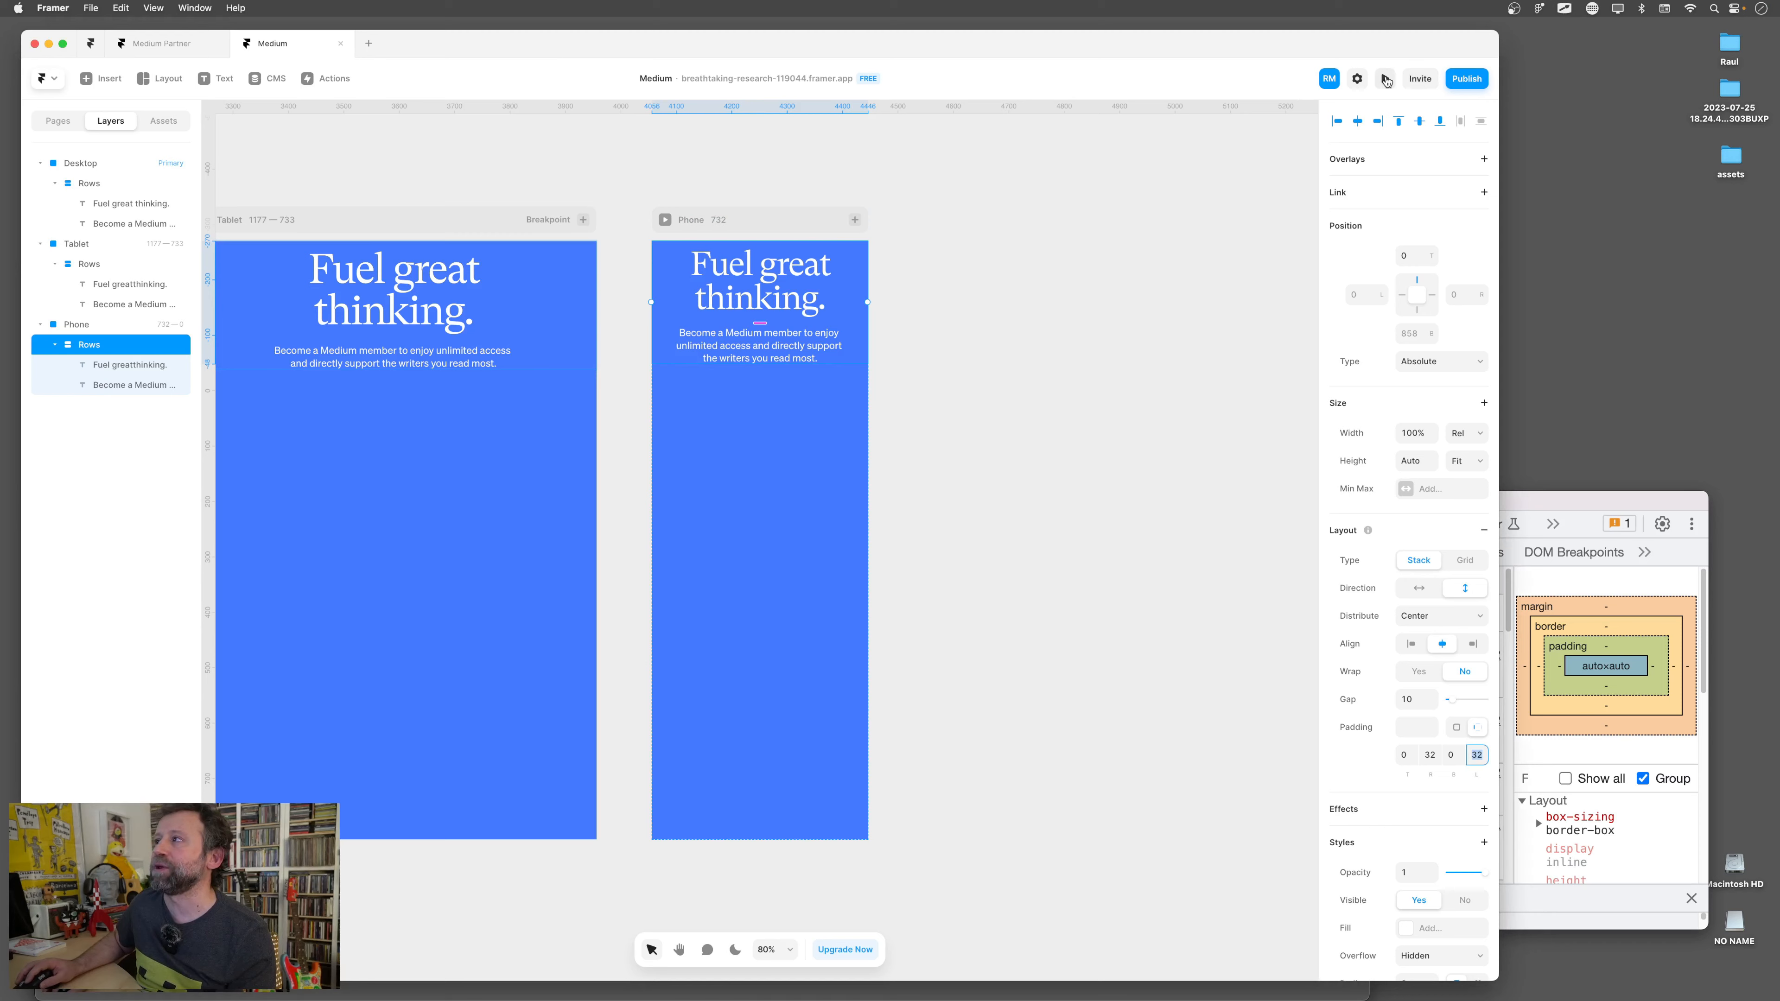
left_click(1385, 79)
Switch to the Medium file in Figma and examine the desktop "Medium Partner Program" heading's typography against the font-size notes above the mockups
left_click_drag(906, 543, 1027, 507)
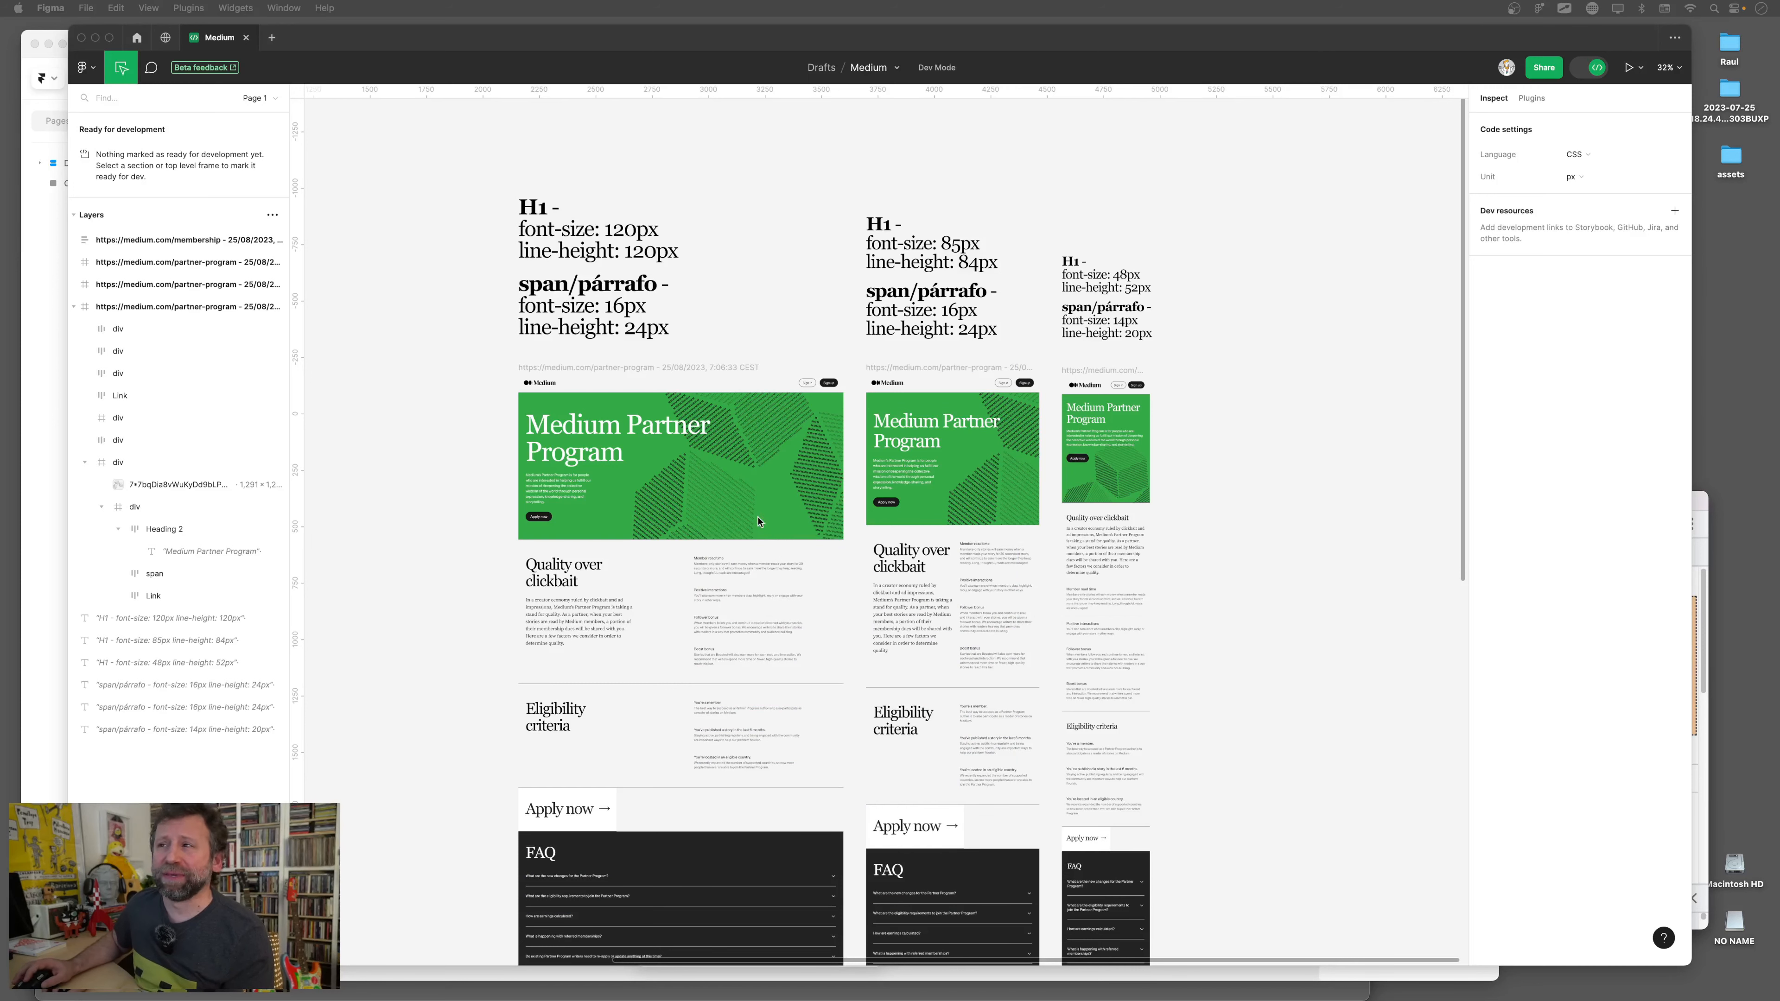
scroll(735, 491, "up", 2)
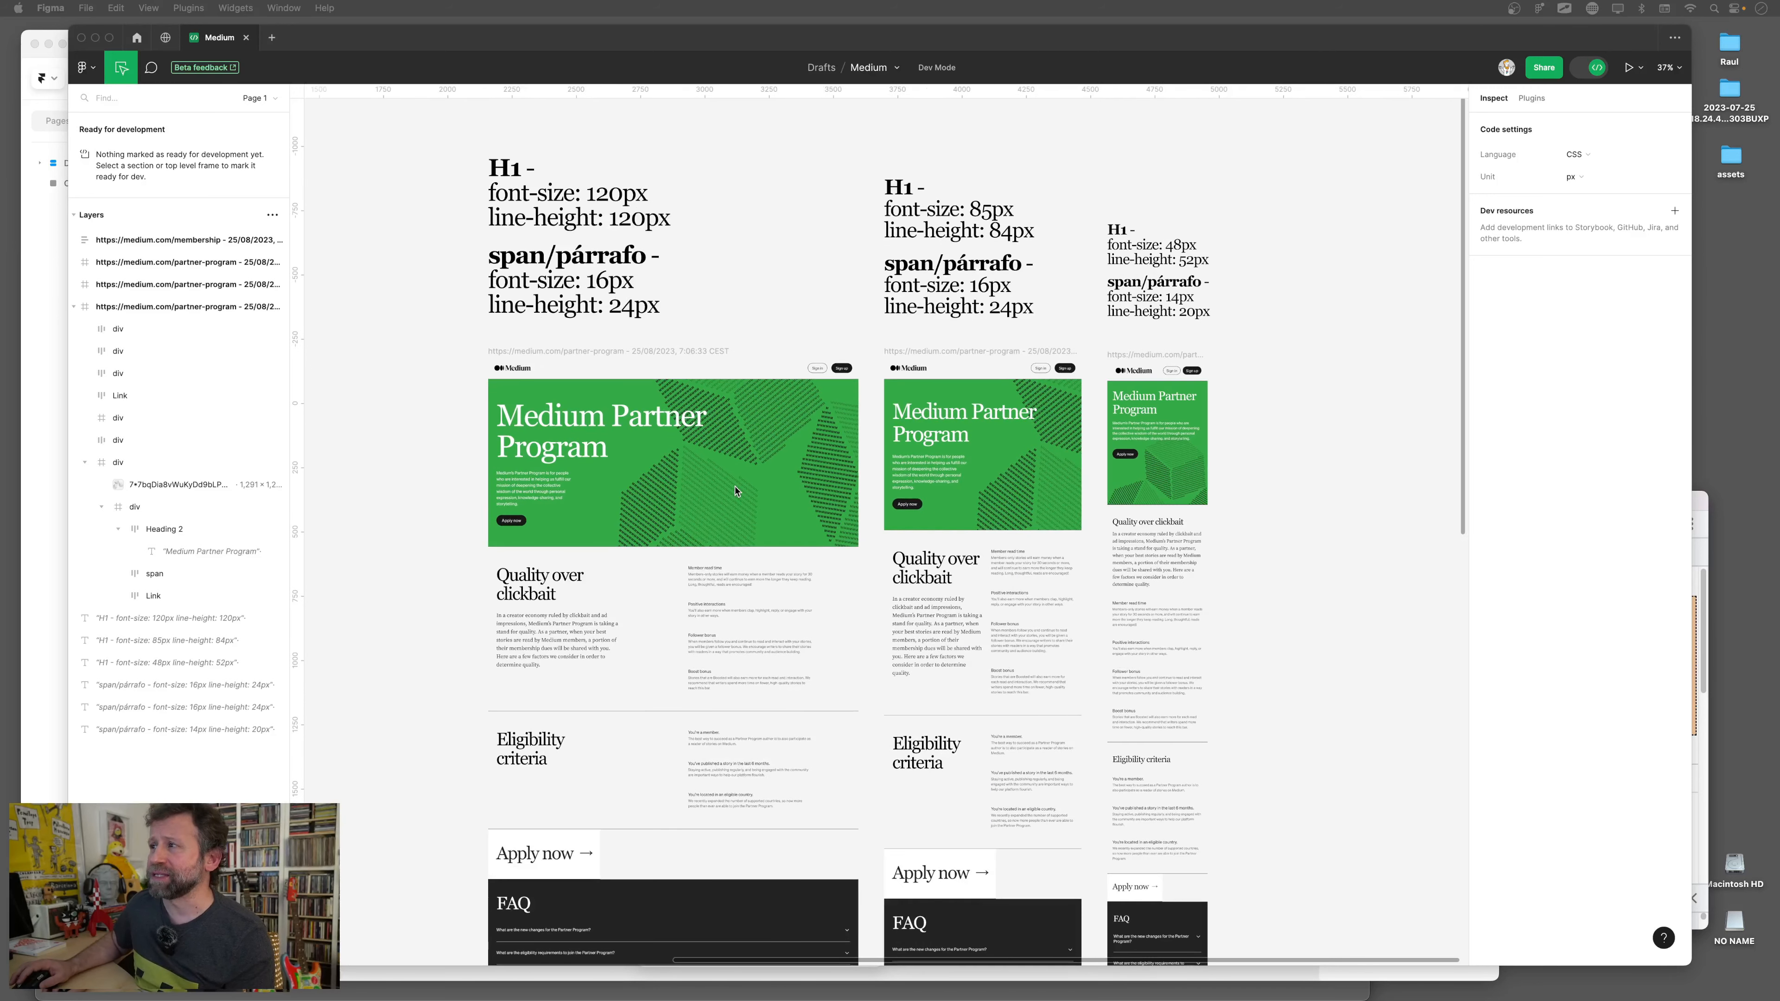
left_click(670, 422)
scroll(652, 392, "down", 5)
scroll(651, 393, "left", 5)
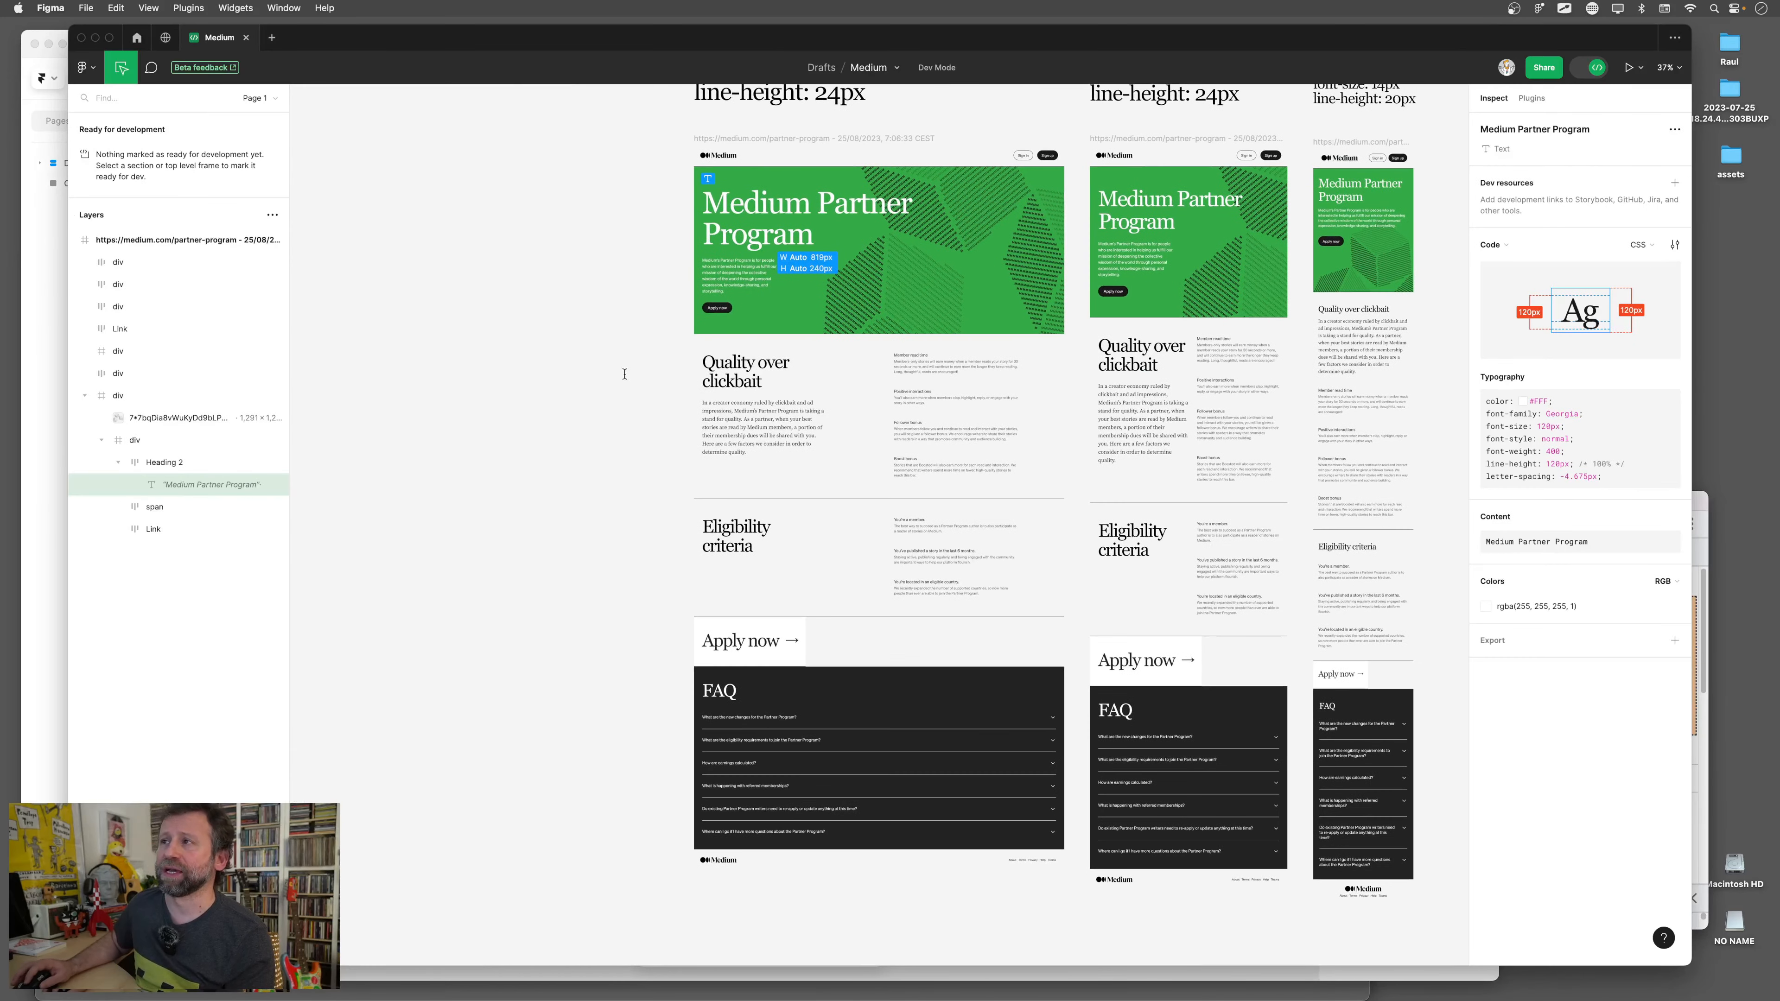
left_click_drag(623, 343, 437, 568)
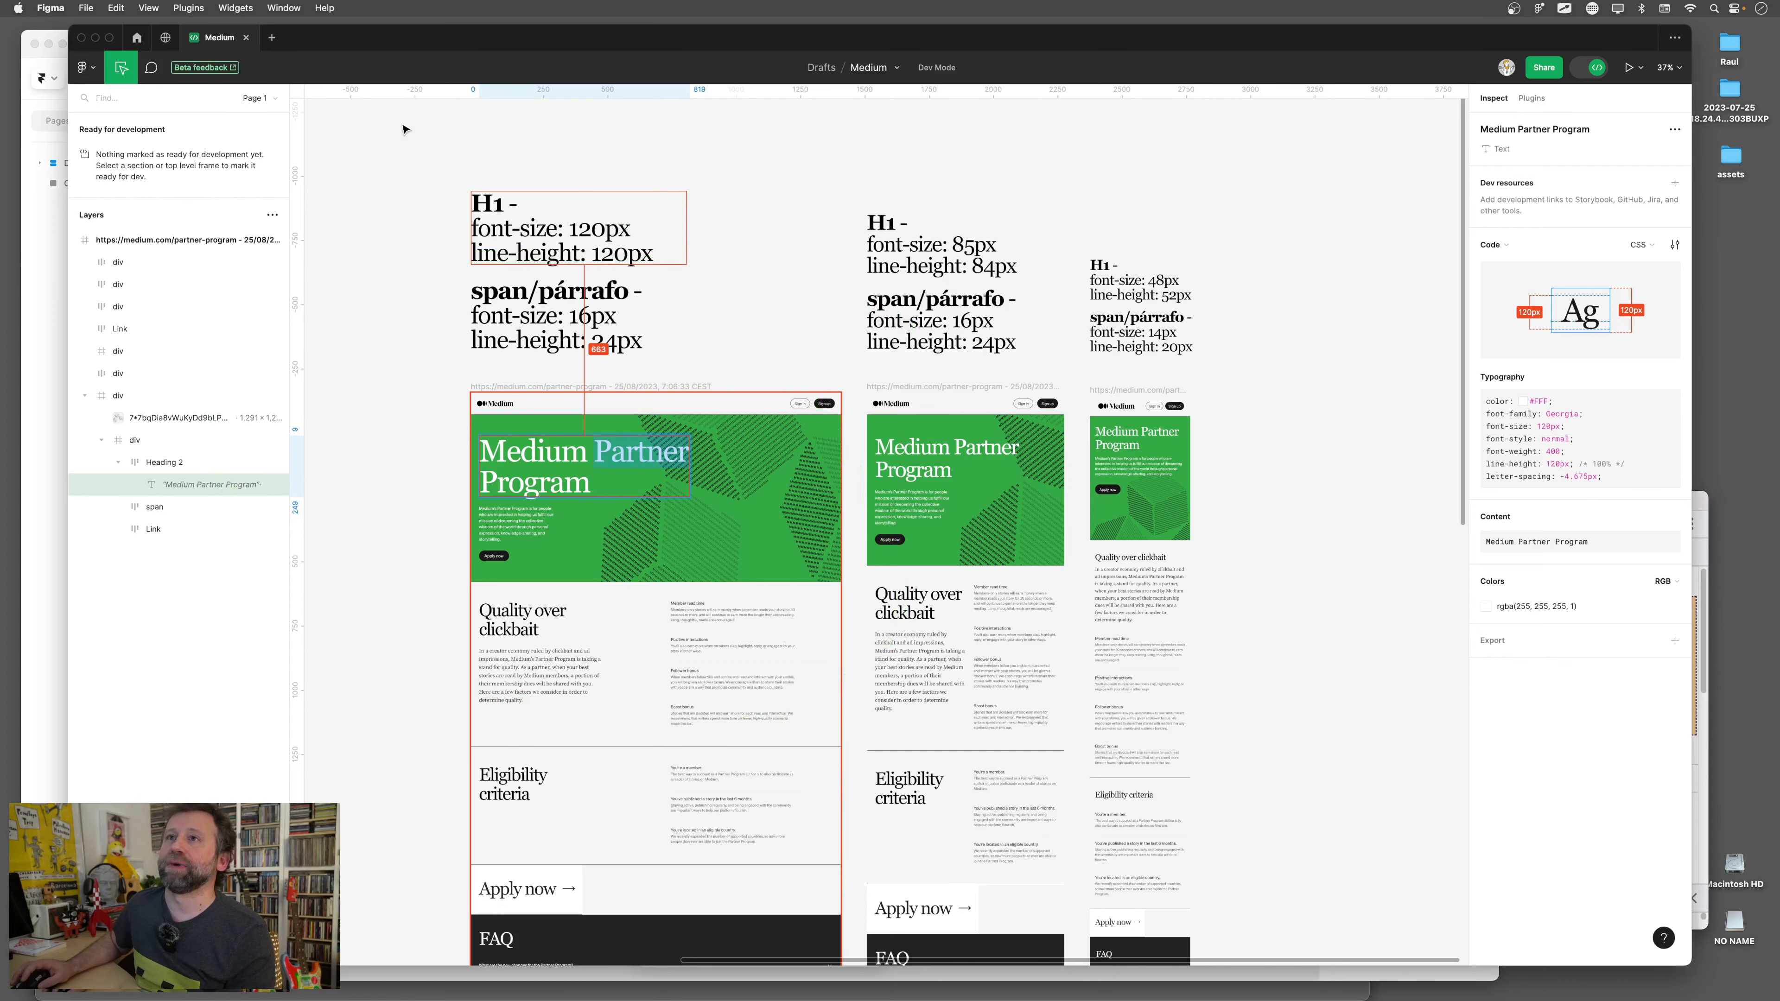
Switch to the Medium Partner project in Framer and examine the text settings of the Desktop hero's heading and description paragraph
left_click(52, 270)
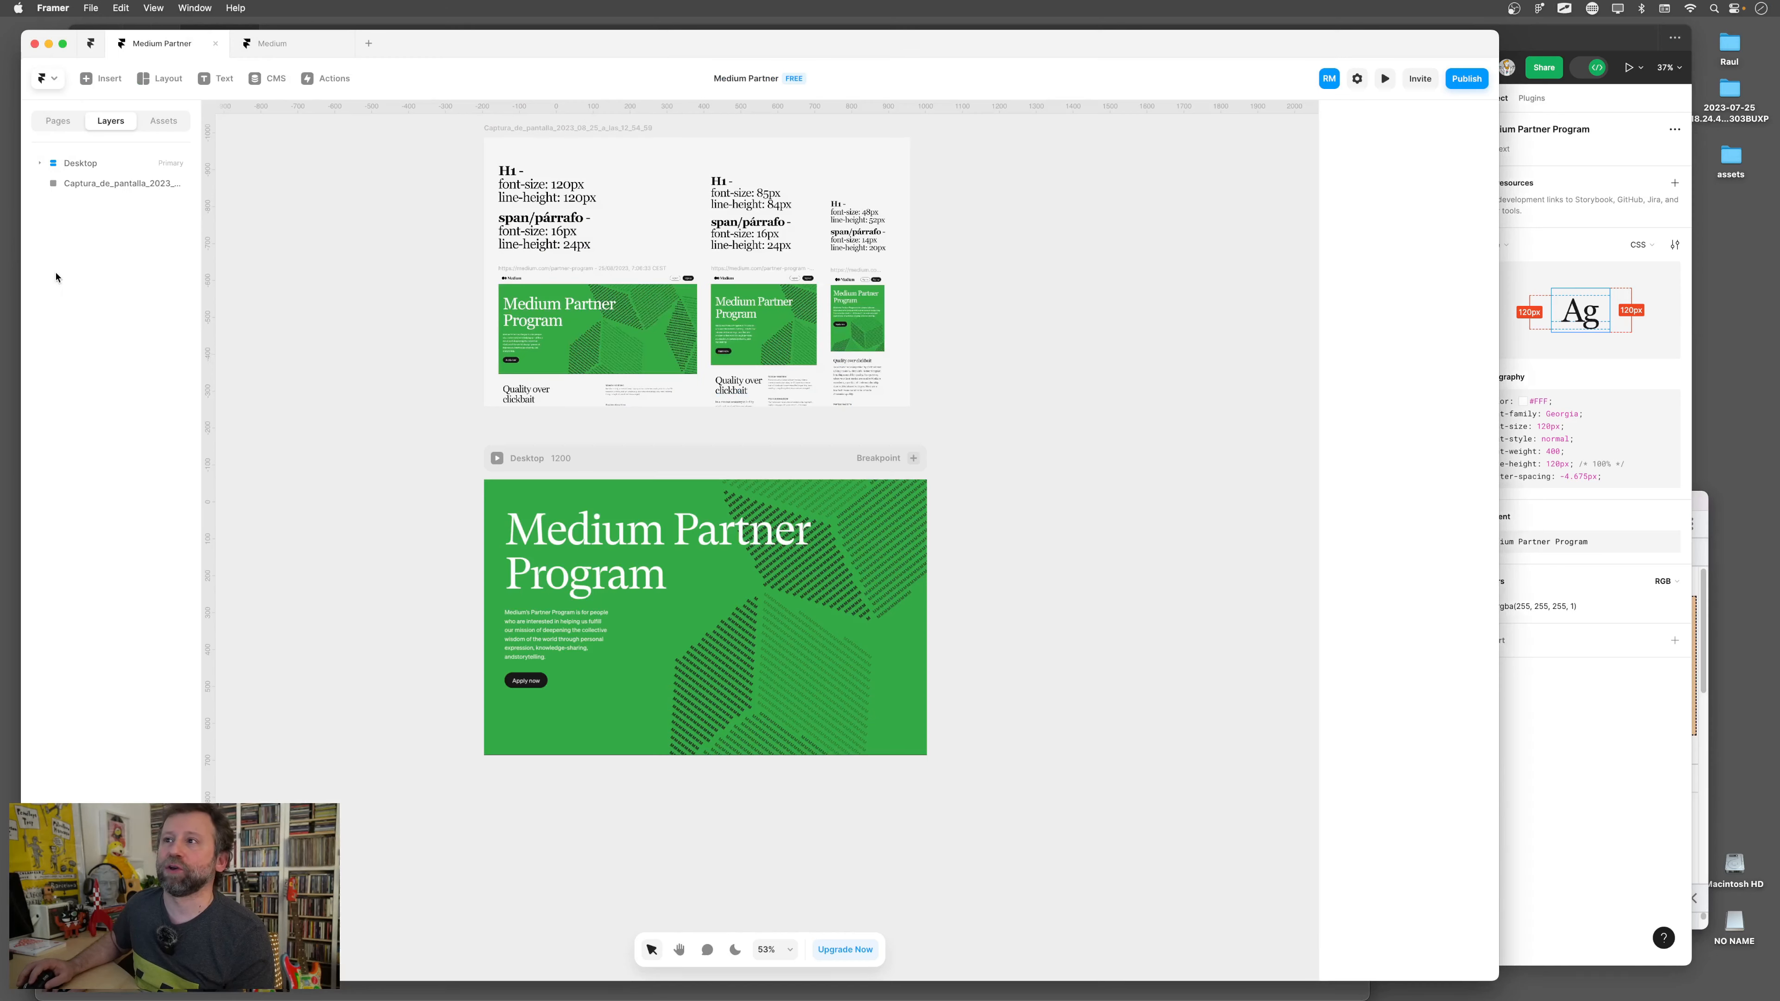
left_click_drag(495, 377, 577, 399)
scroll(704, 465, "up", 1)
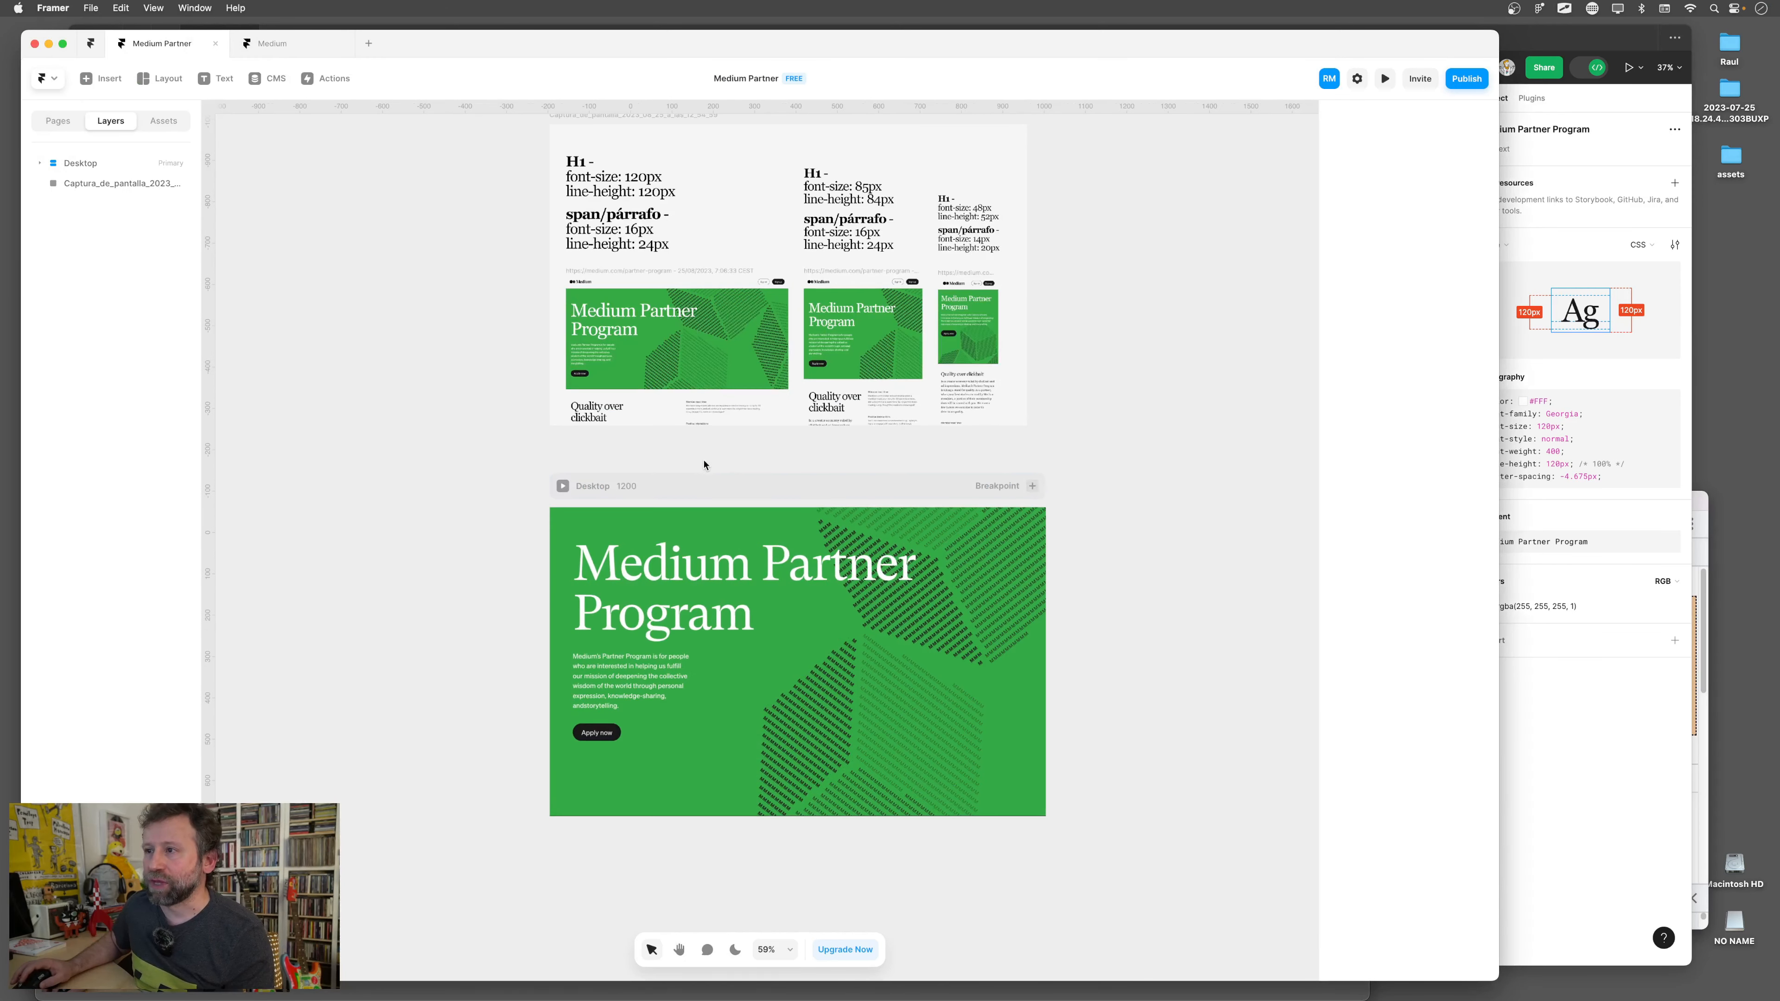
left_click(705, 477)
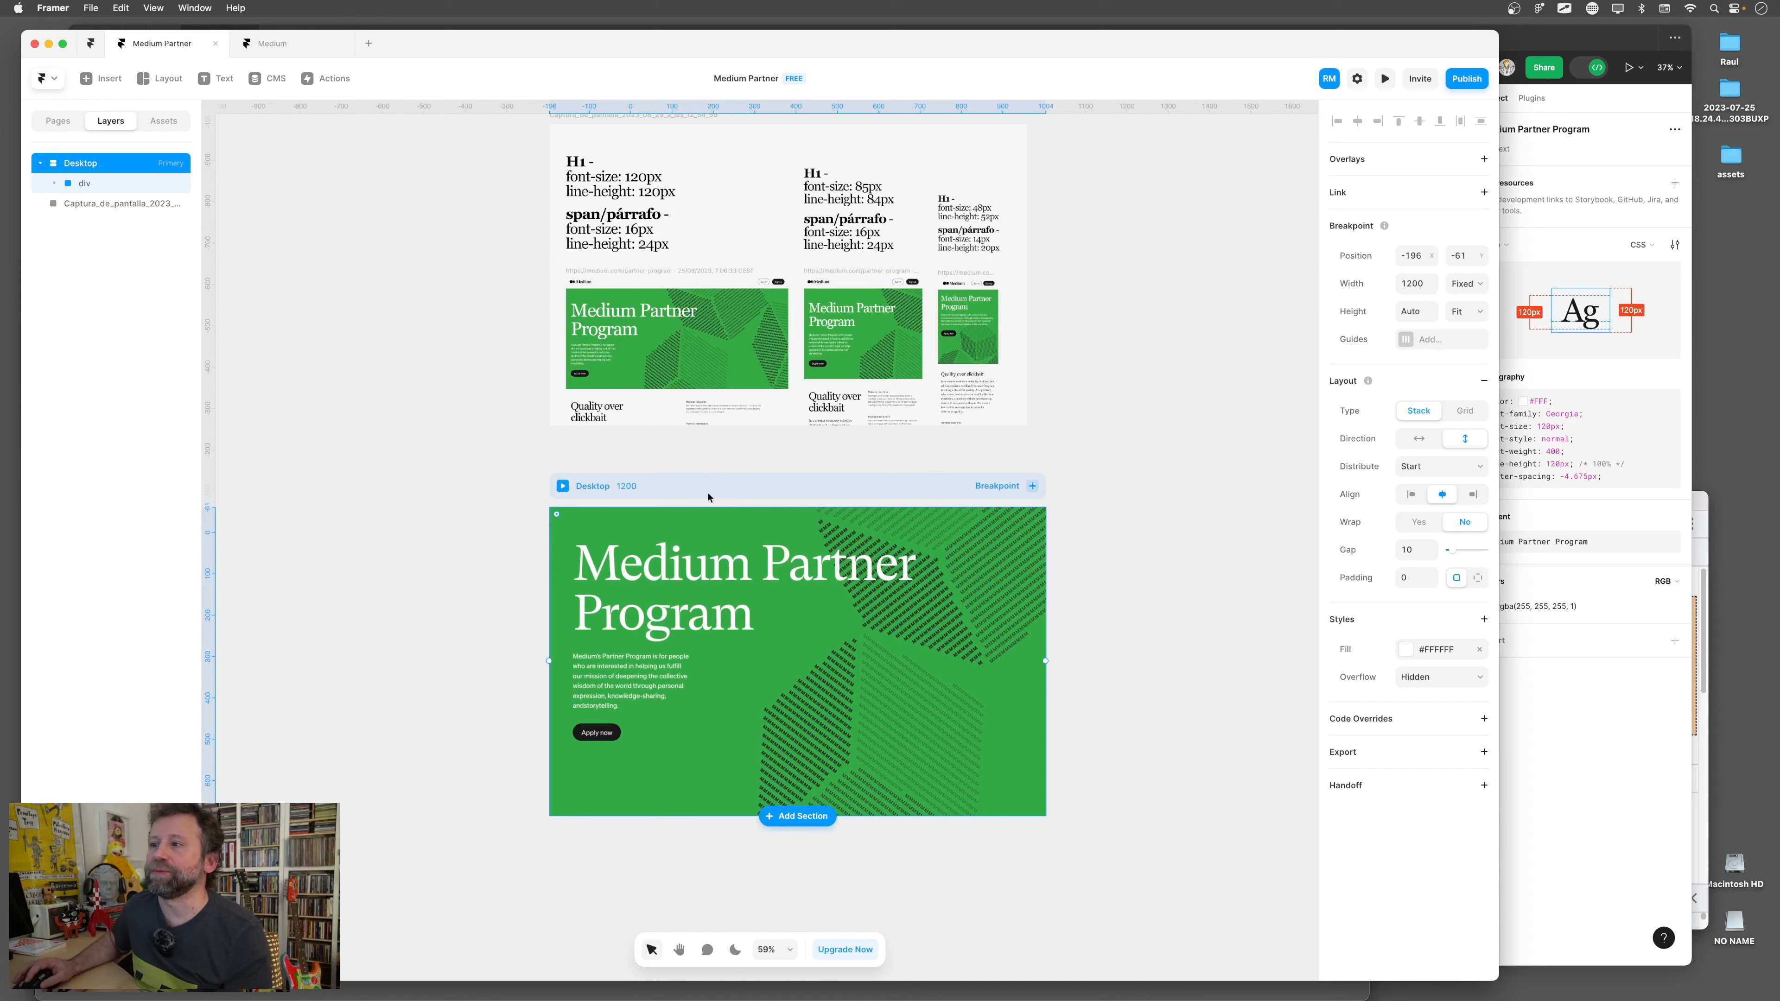
left_click(685, 565)
left_click(651, 677)
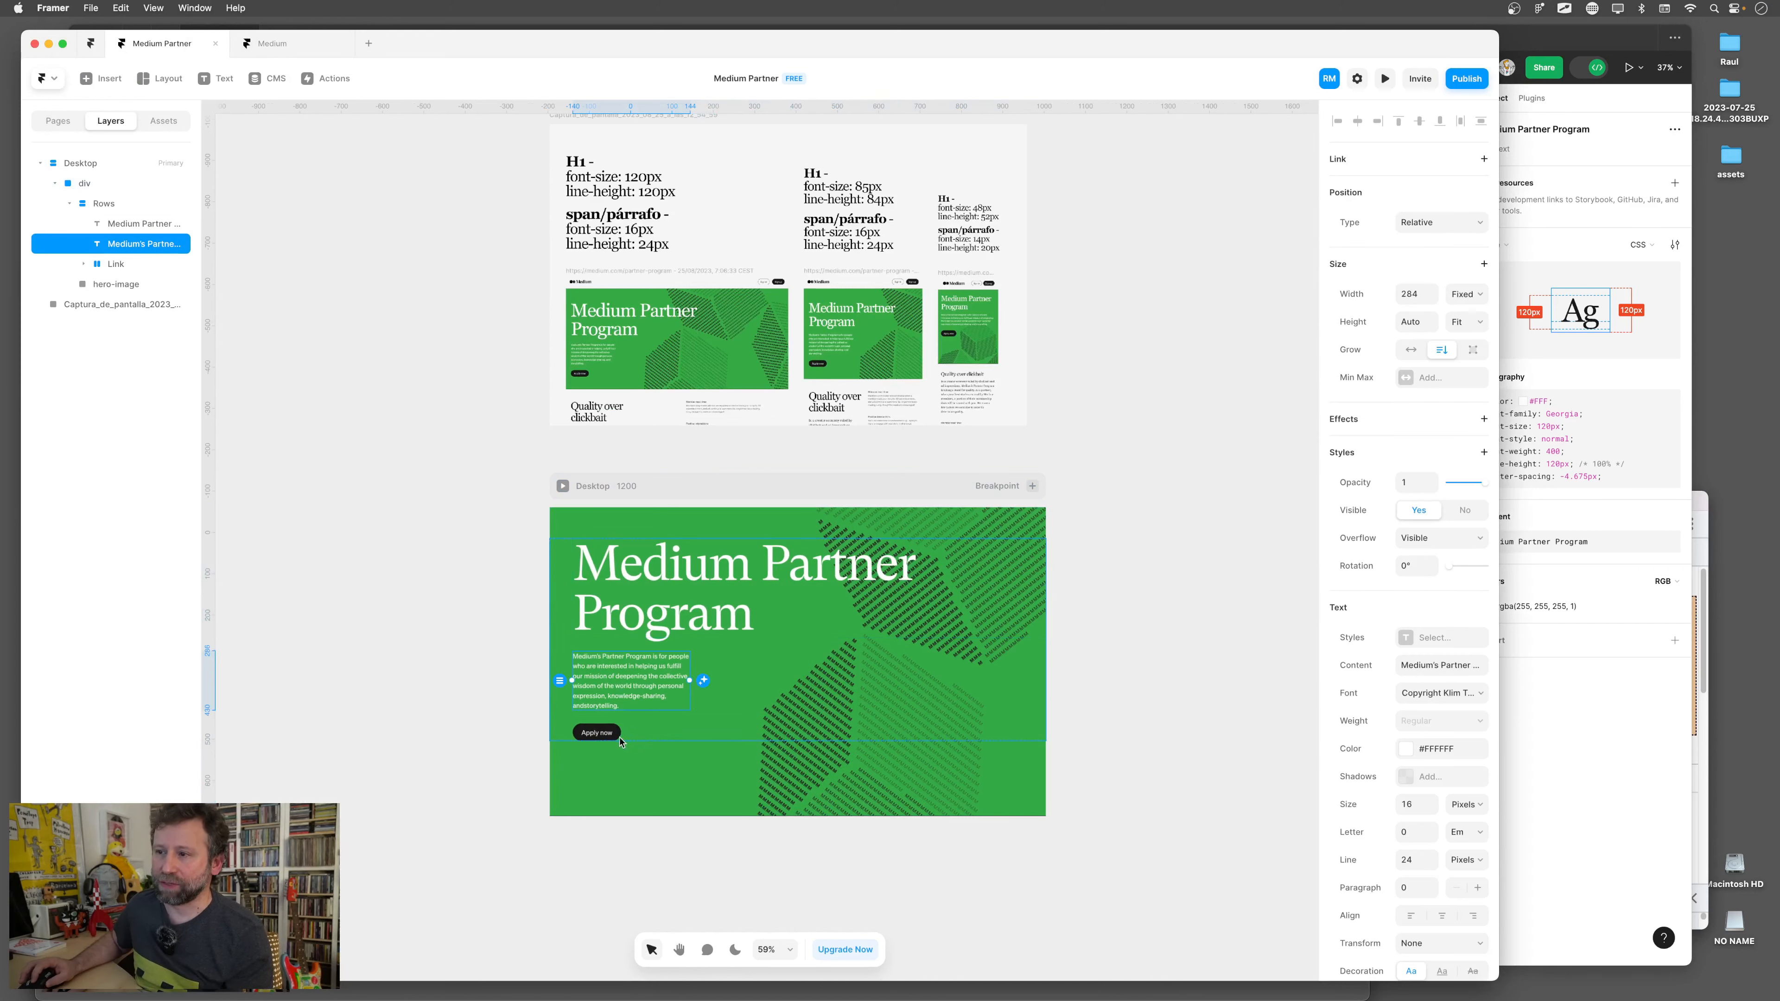
Create a new Heading 1 text style from the Desktop "Medium Partner Program" heading
left_click(688, 601)
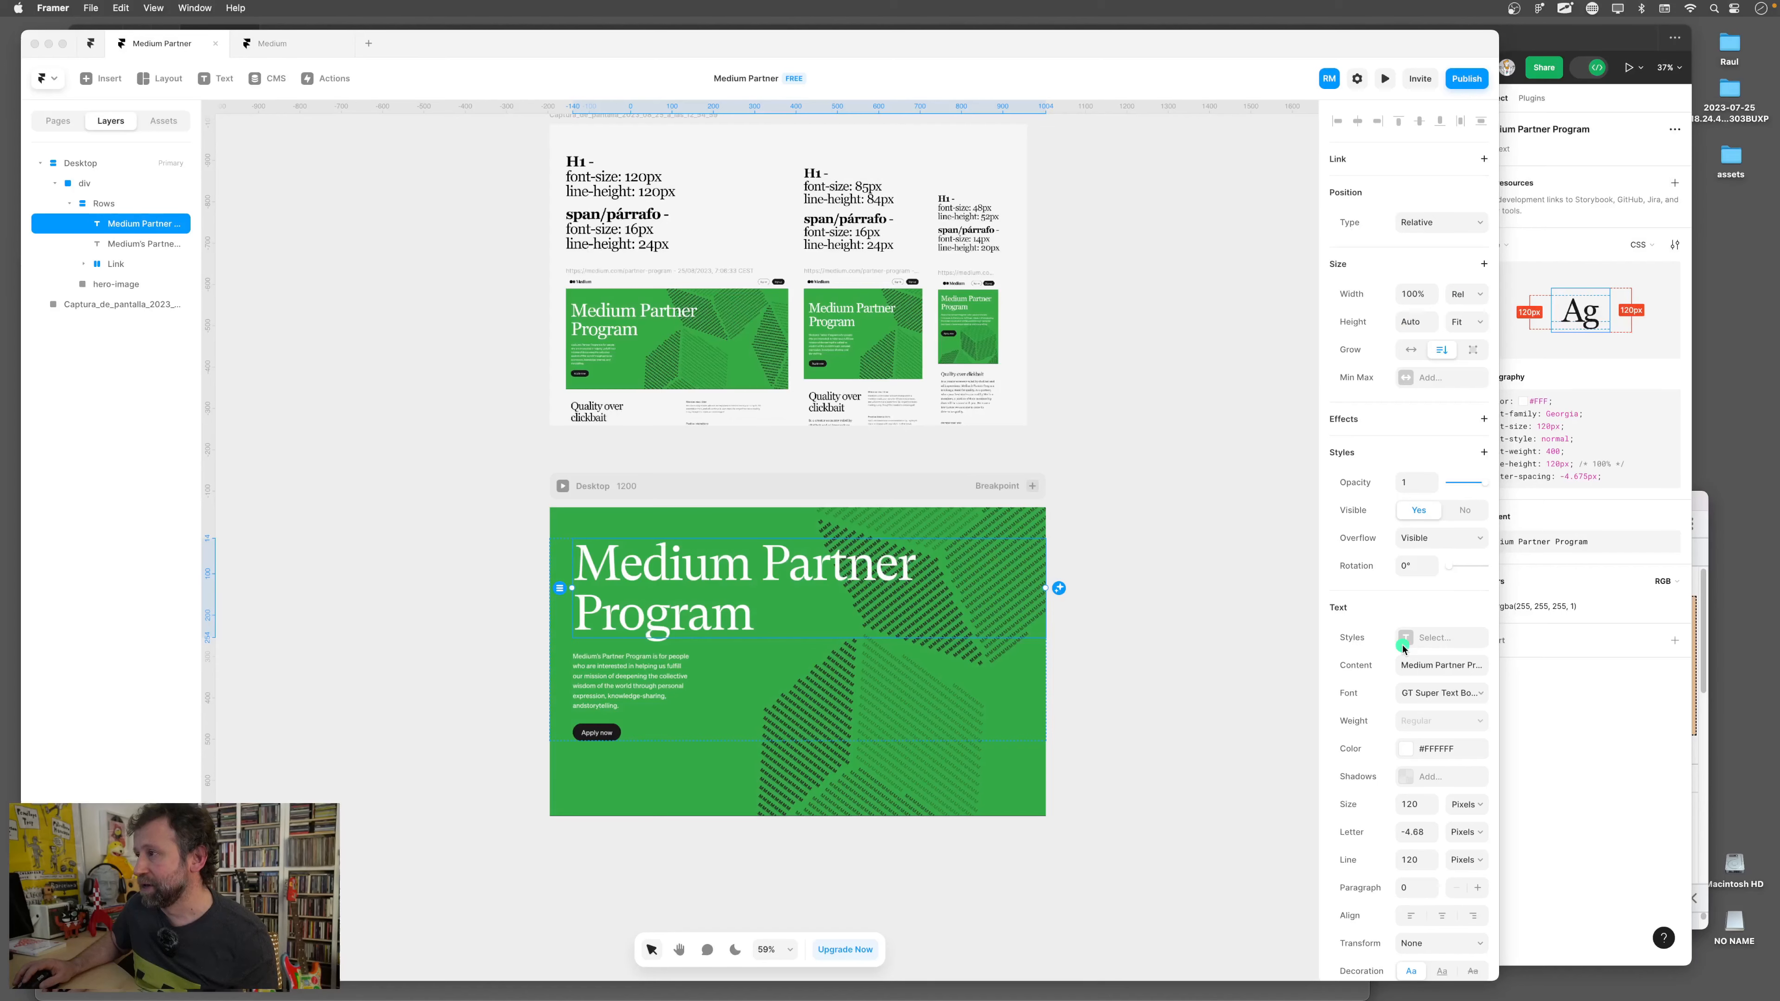
left_click(1403, 649)
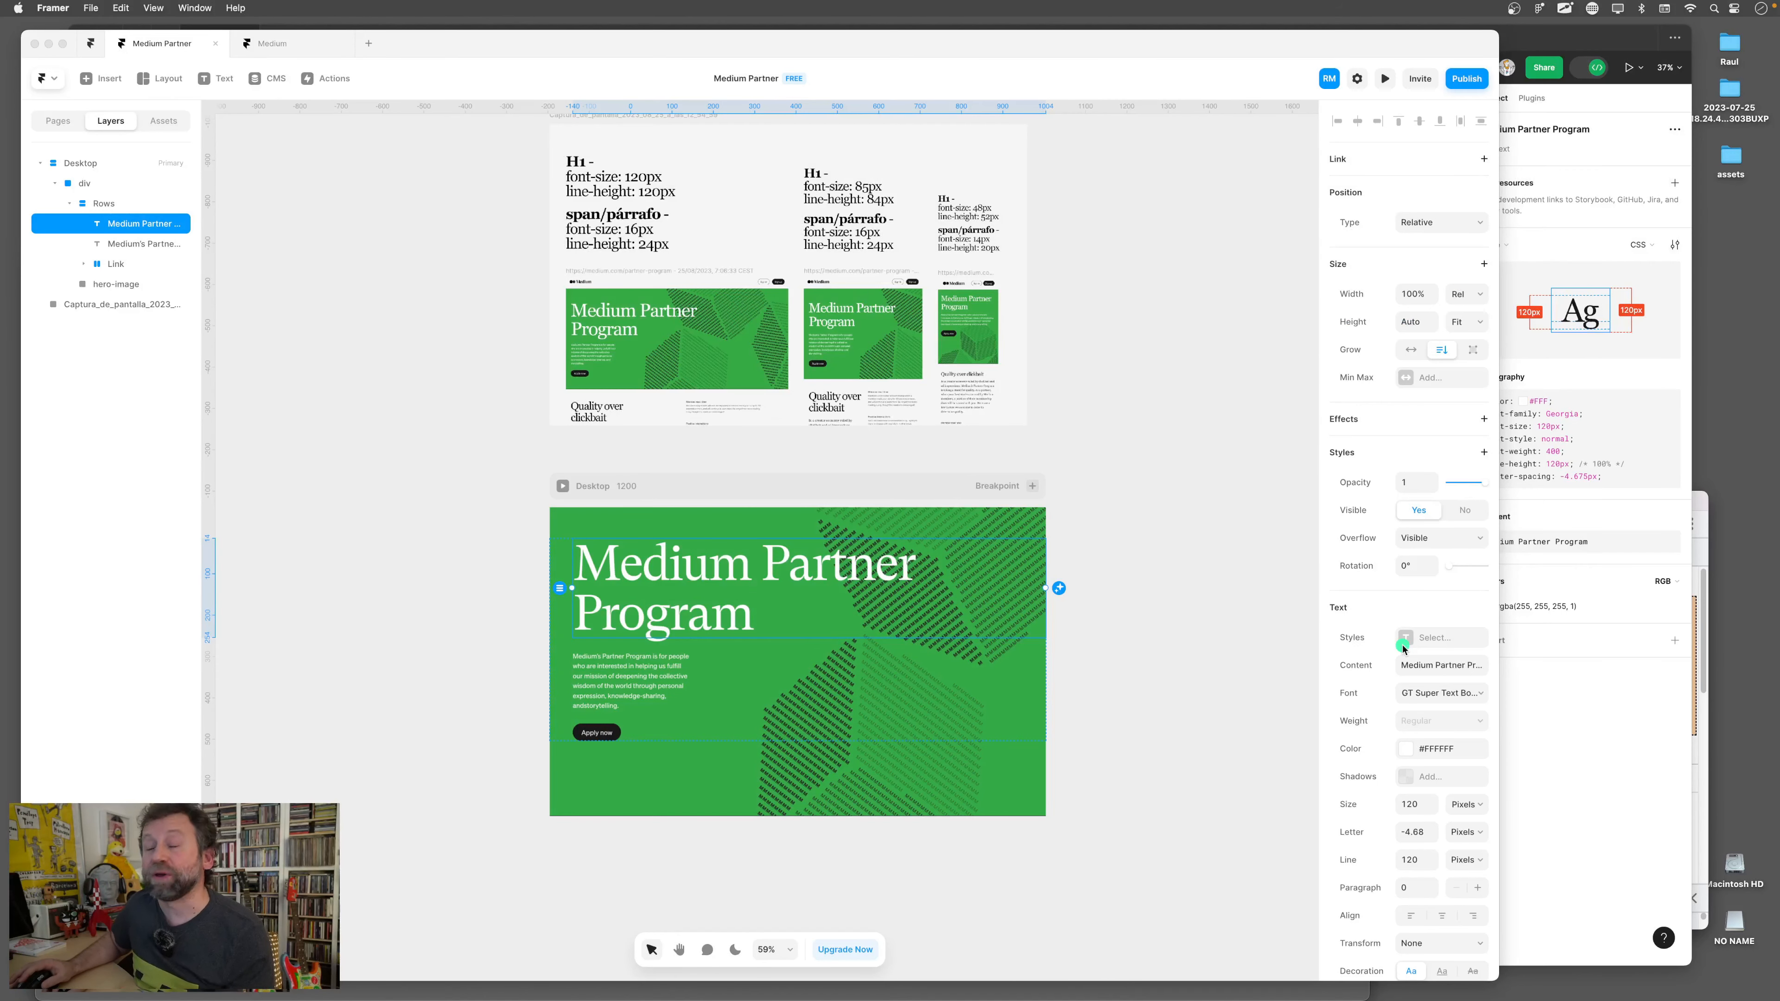
left_click(1410, 639)
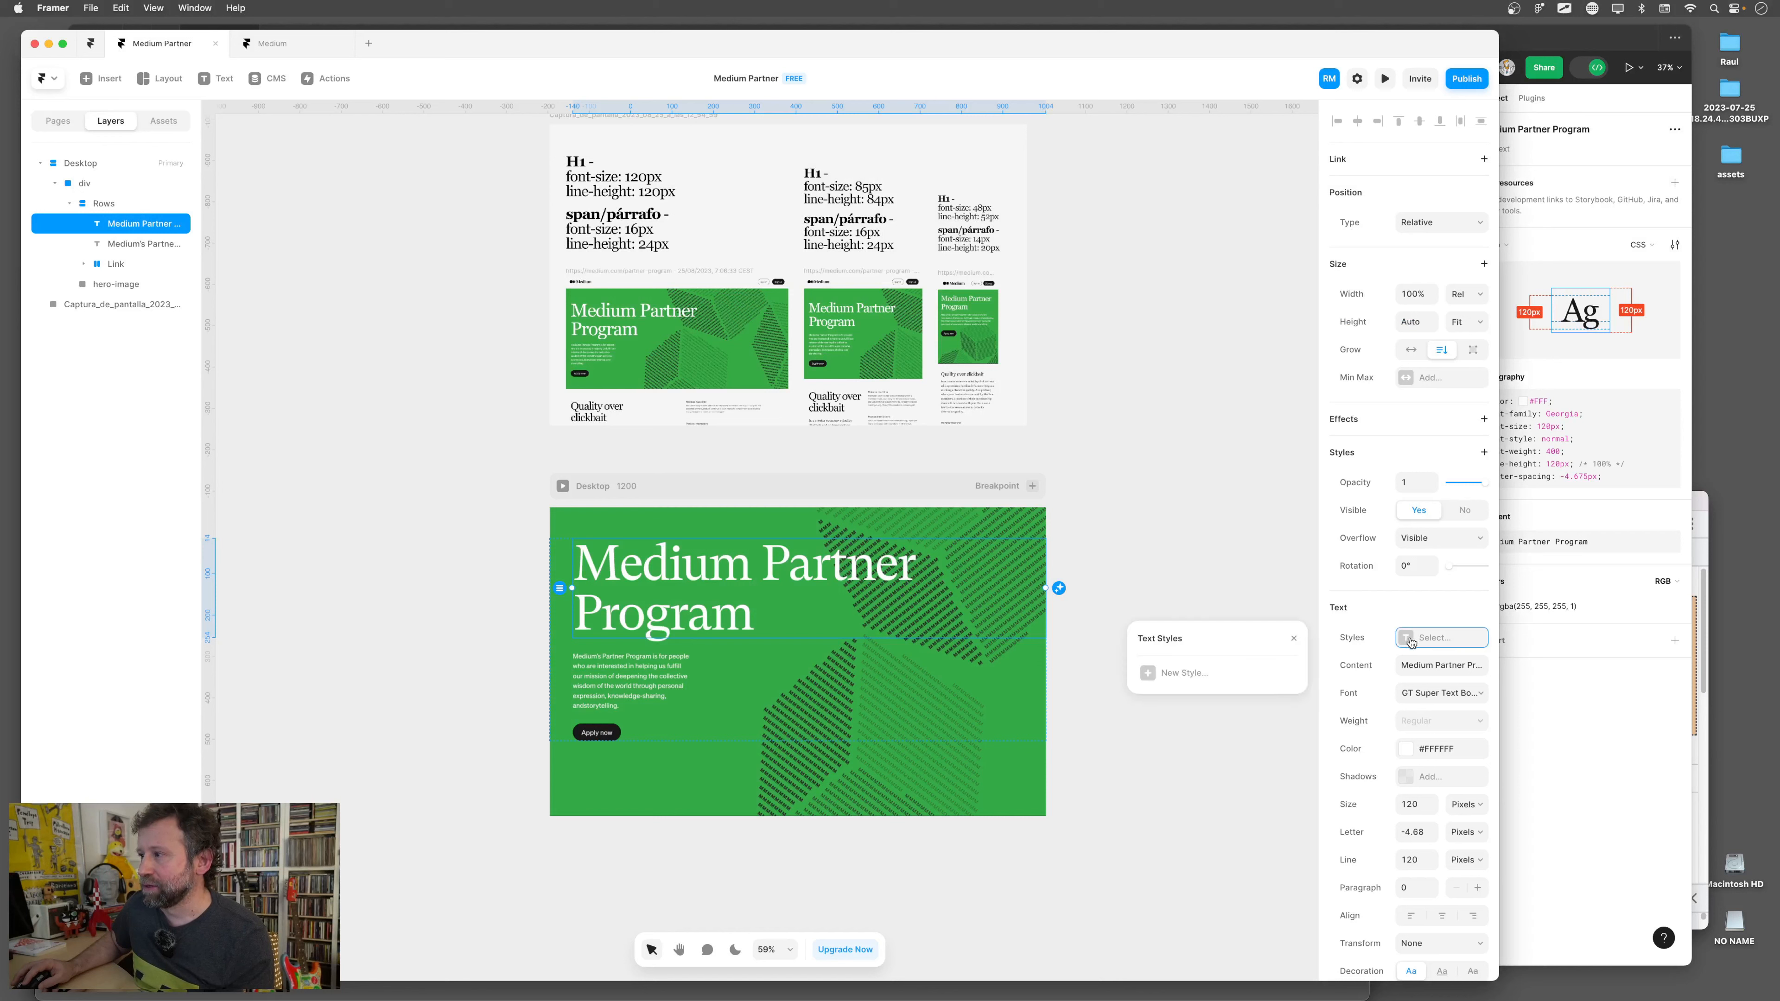
left_click(1193, 674)
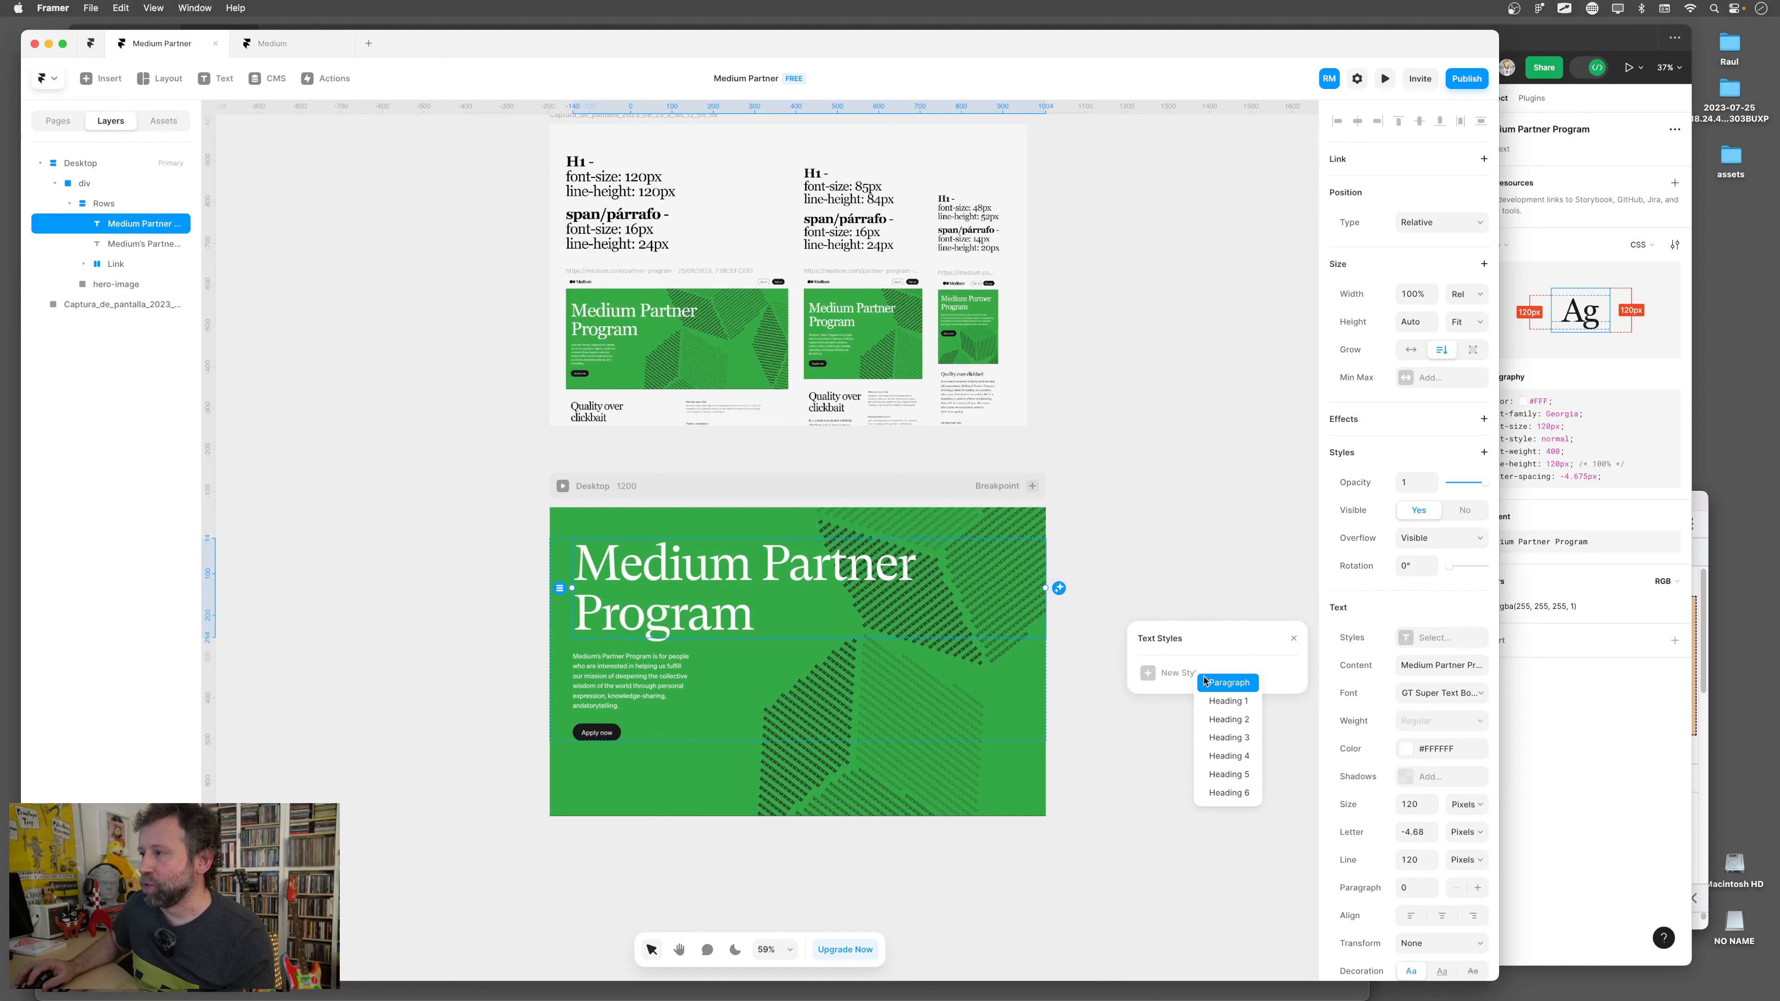
left_click(1234, 703)
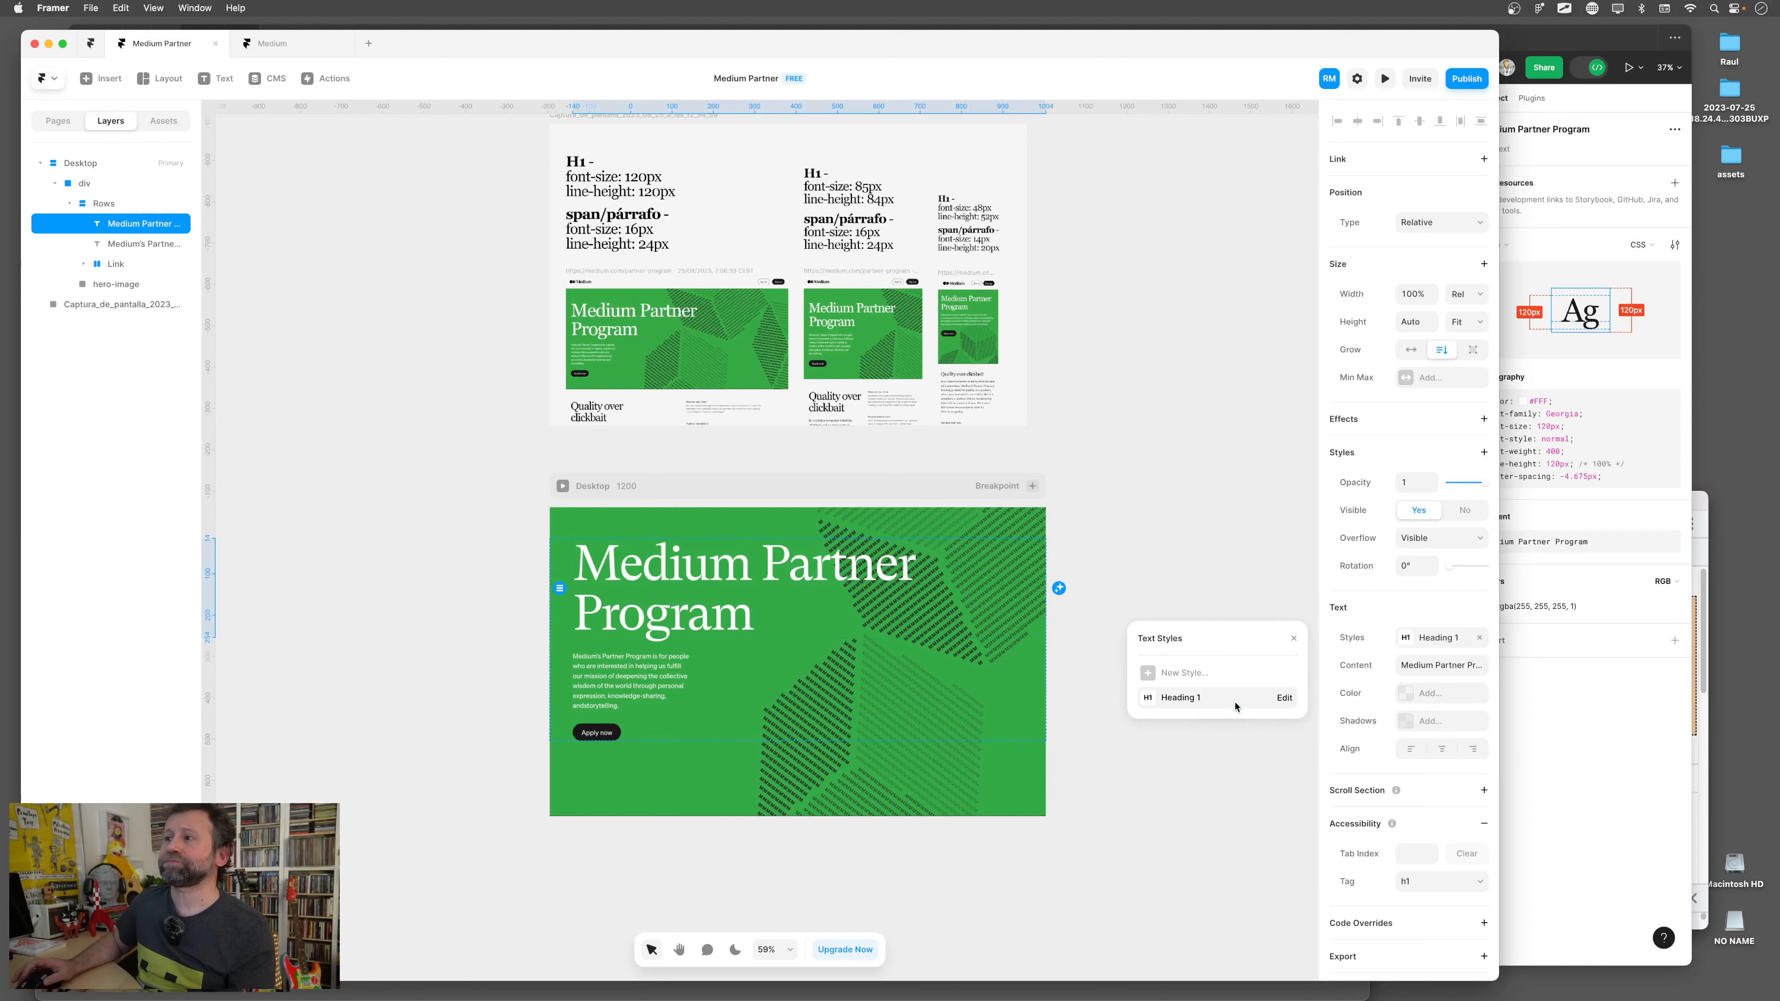
Rename the Heading 1 text style to "Hero-claim" in the project's assets
left_click(159, 120)
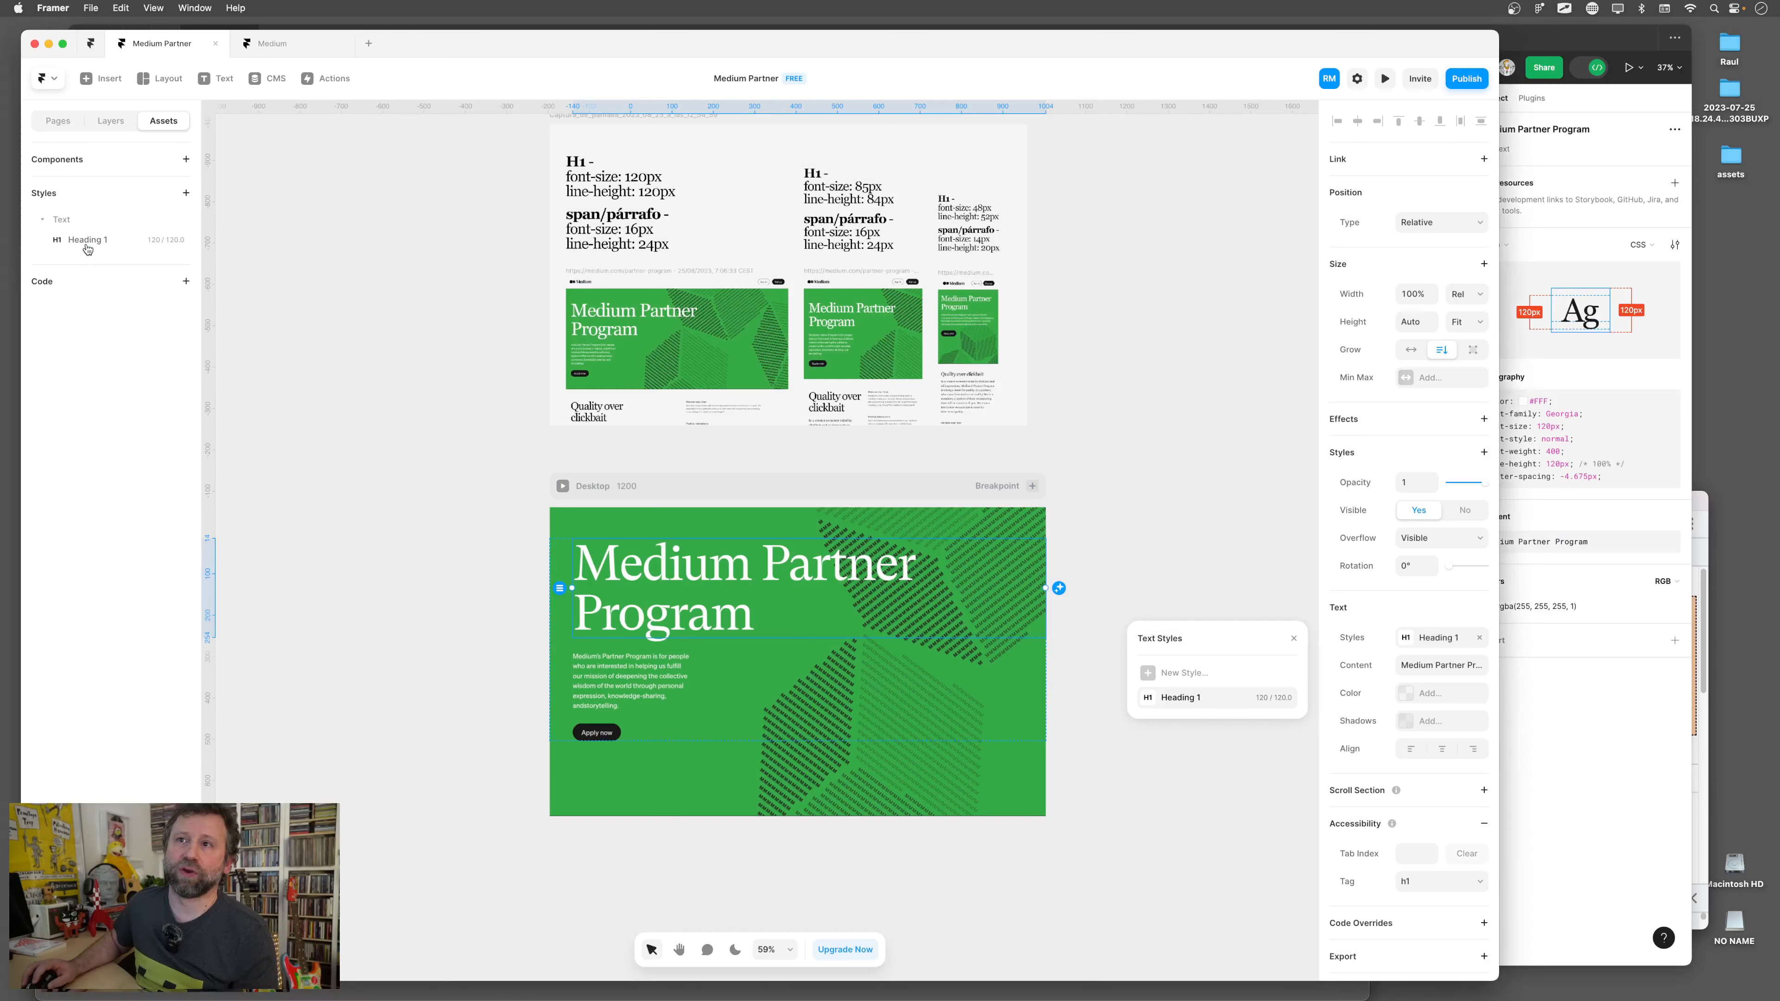
right_click(93, 238)
left_click(130, 293)
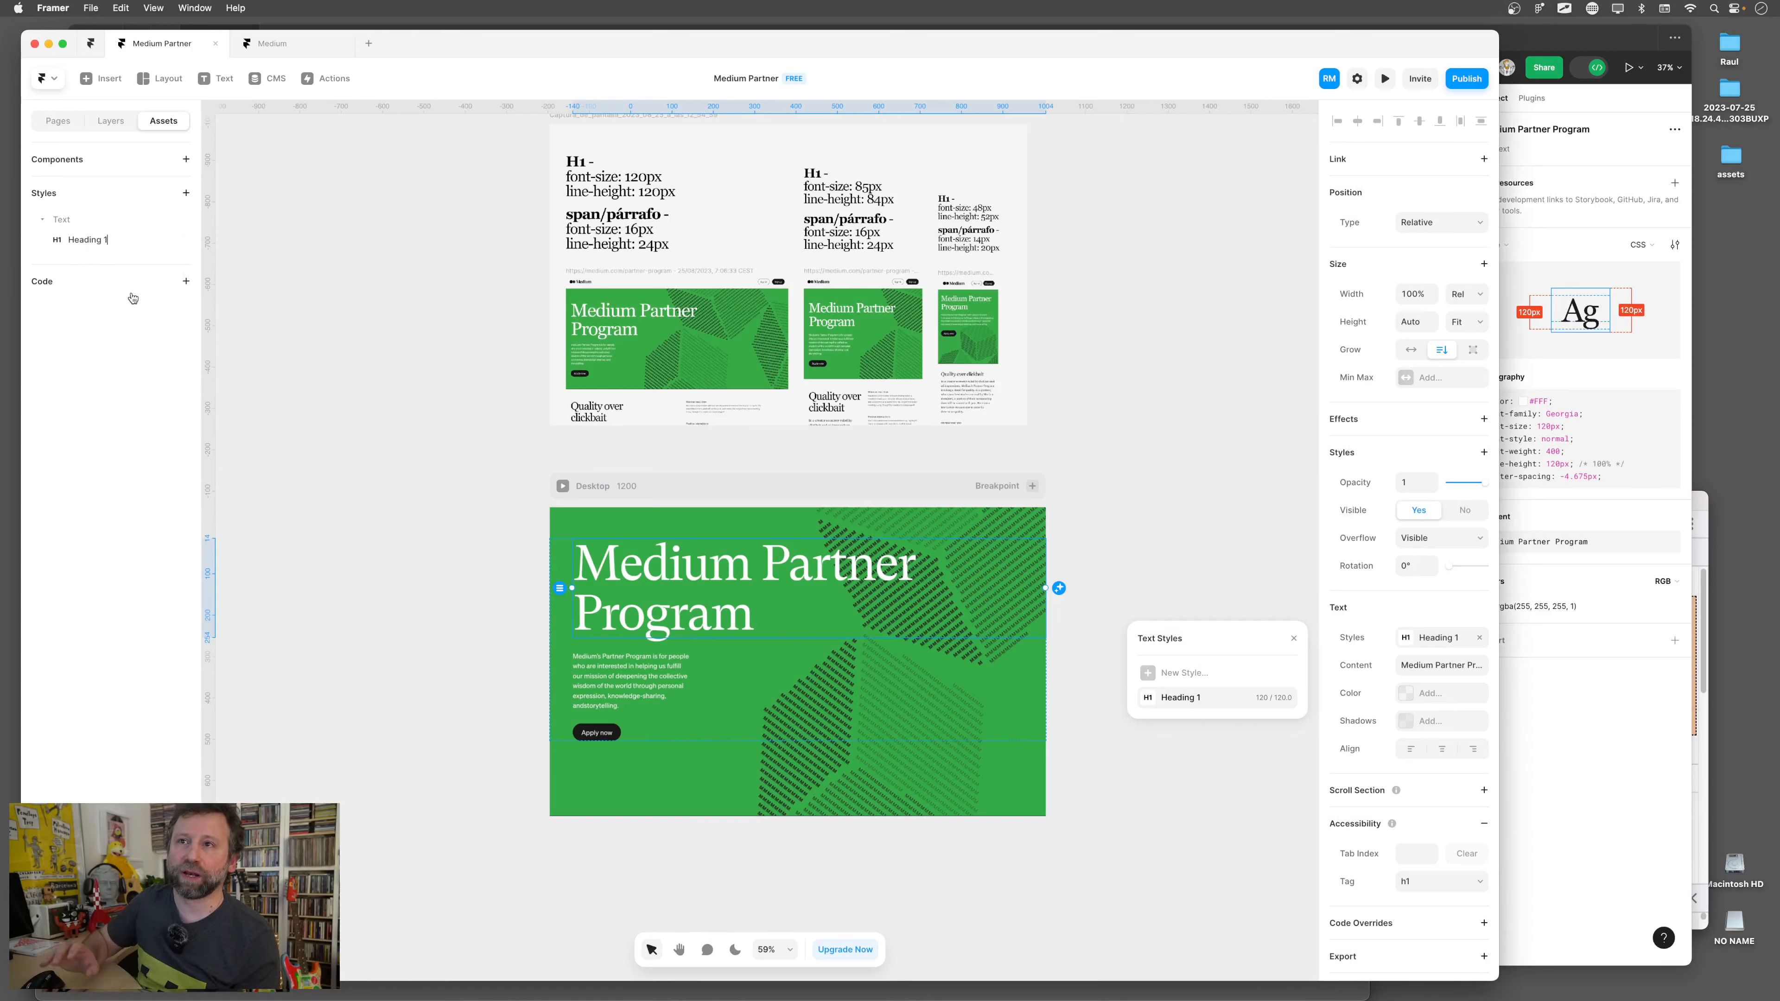
type("He")
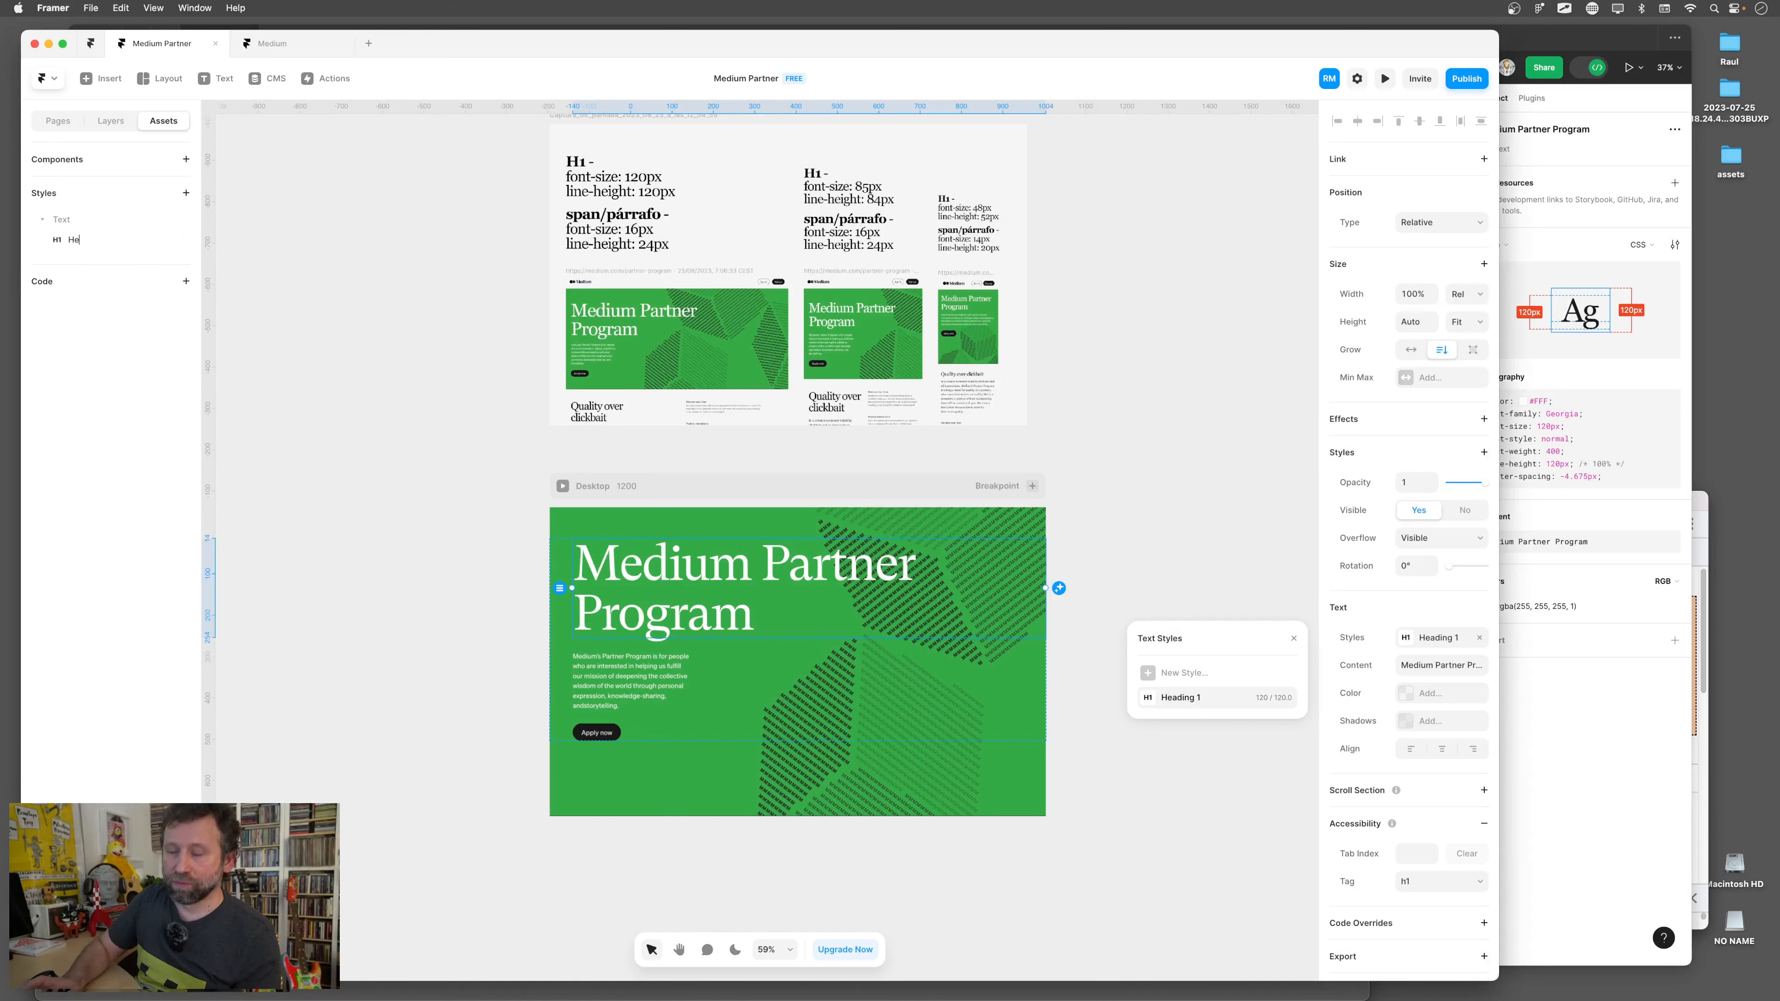
type("ero-claim")
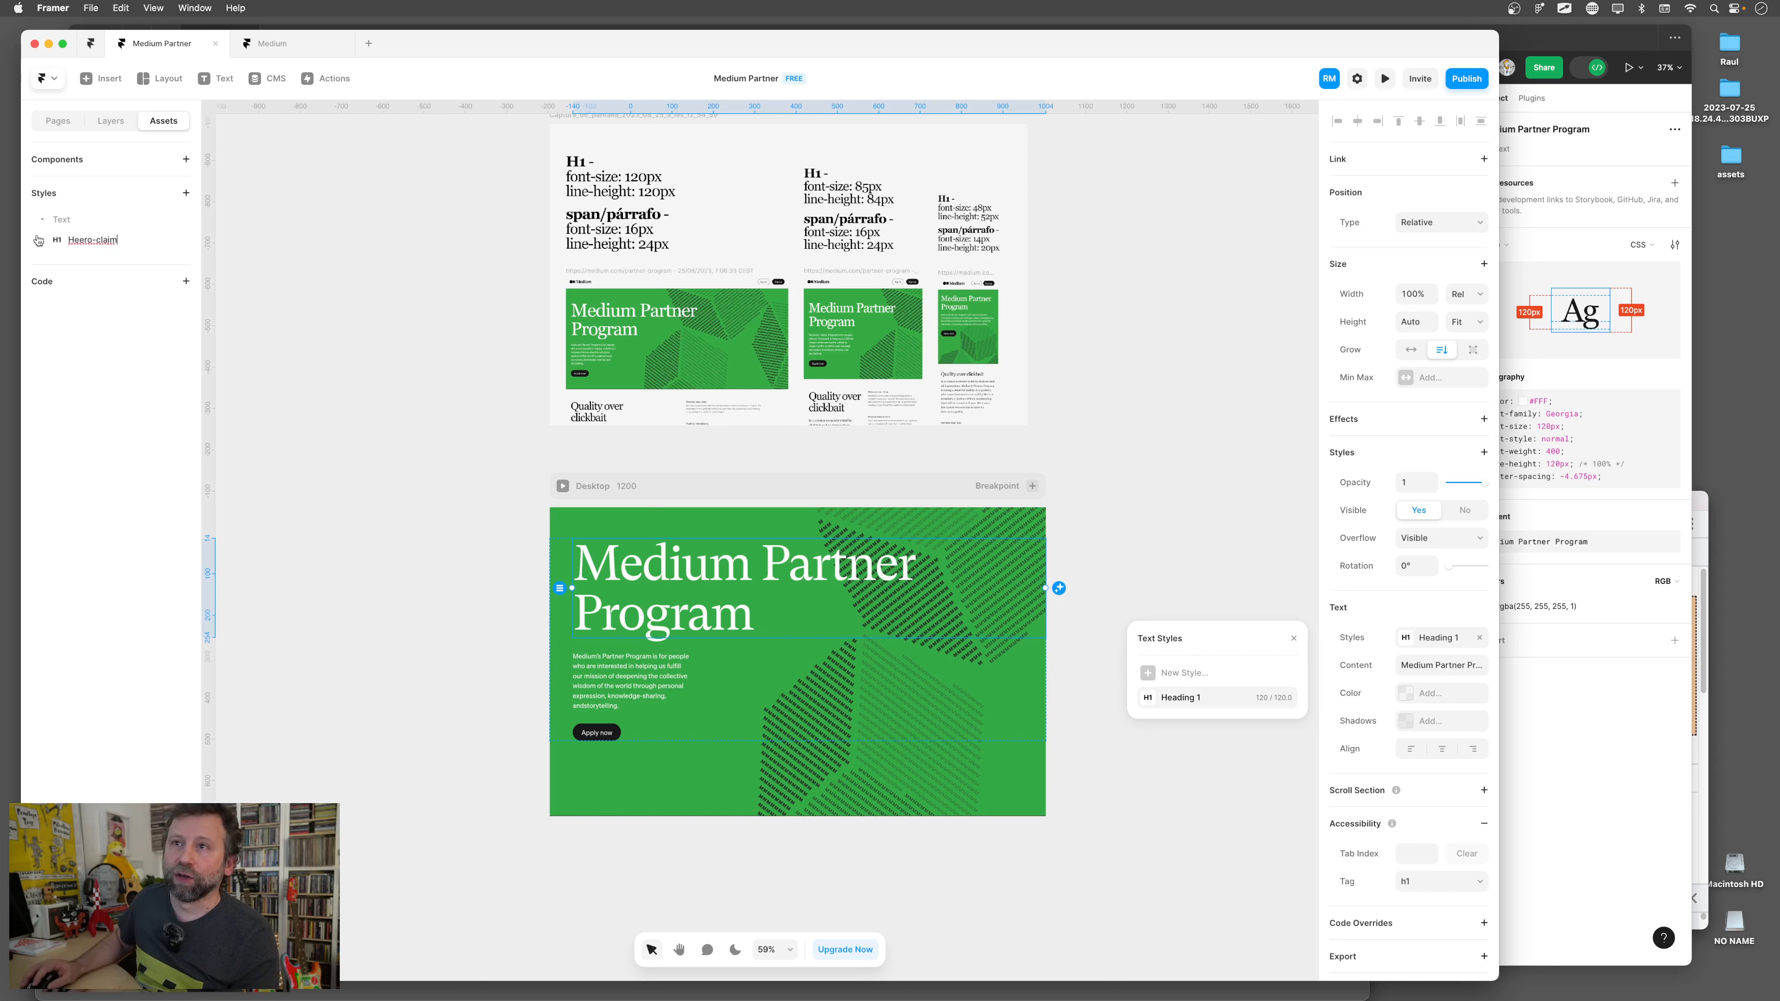
key("BackSpace")
key("Return")
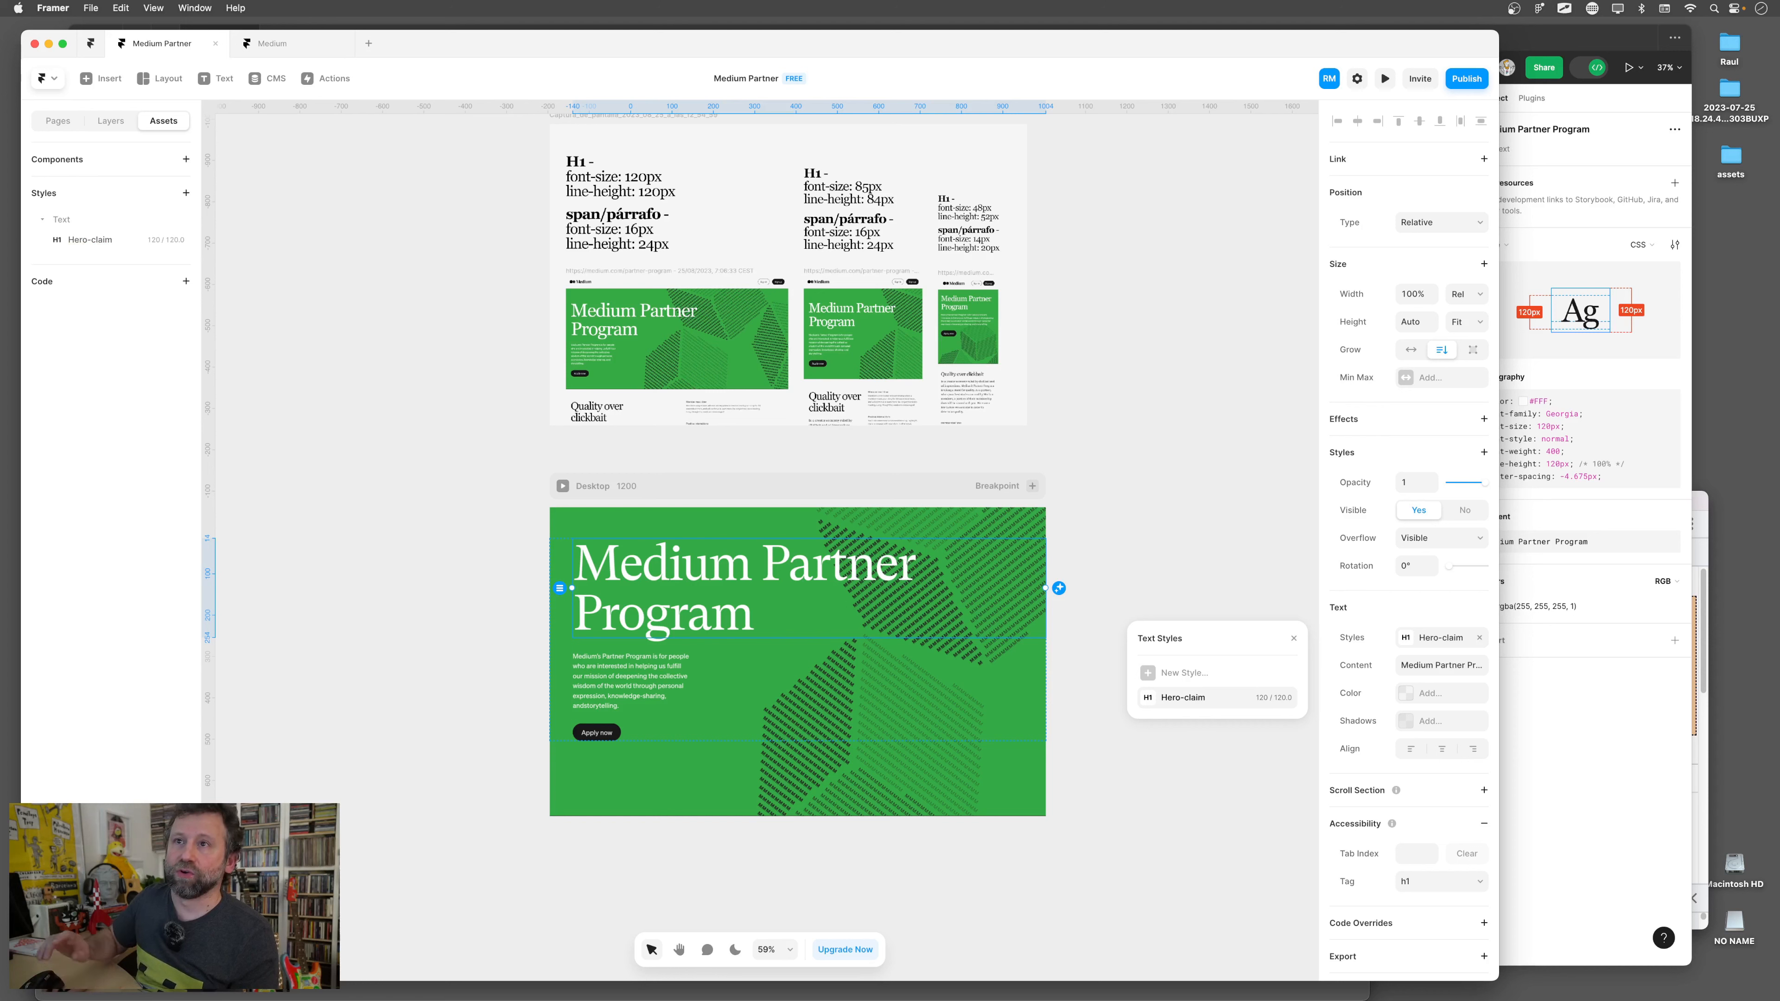
Add Tablet (810) and Phone (390) breakpoints beside the Desktop layout
left_click(809, 478)
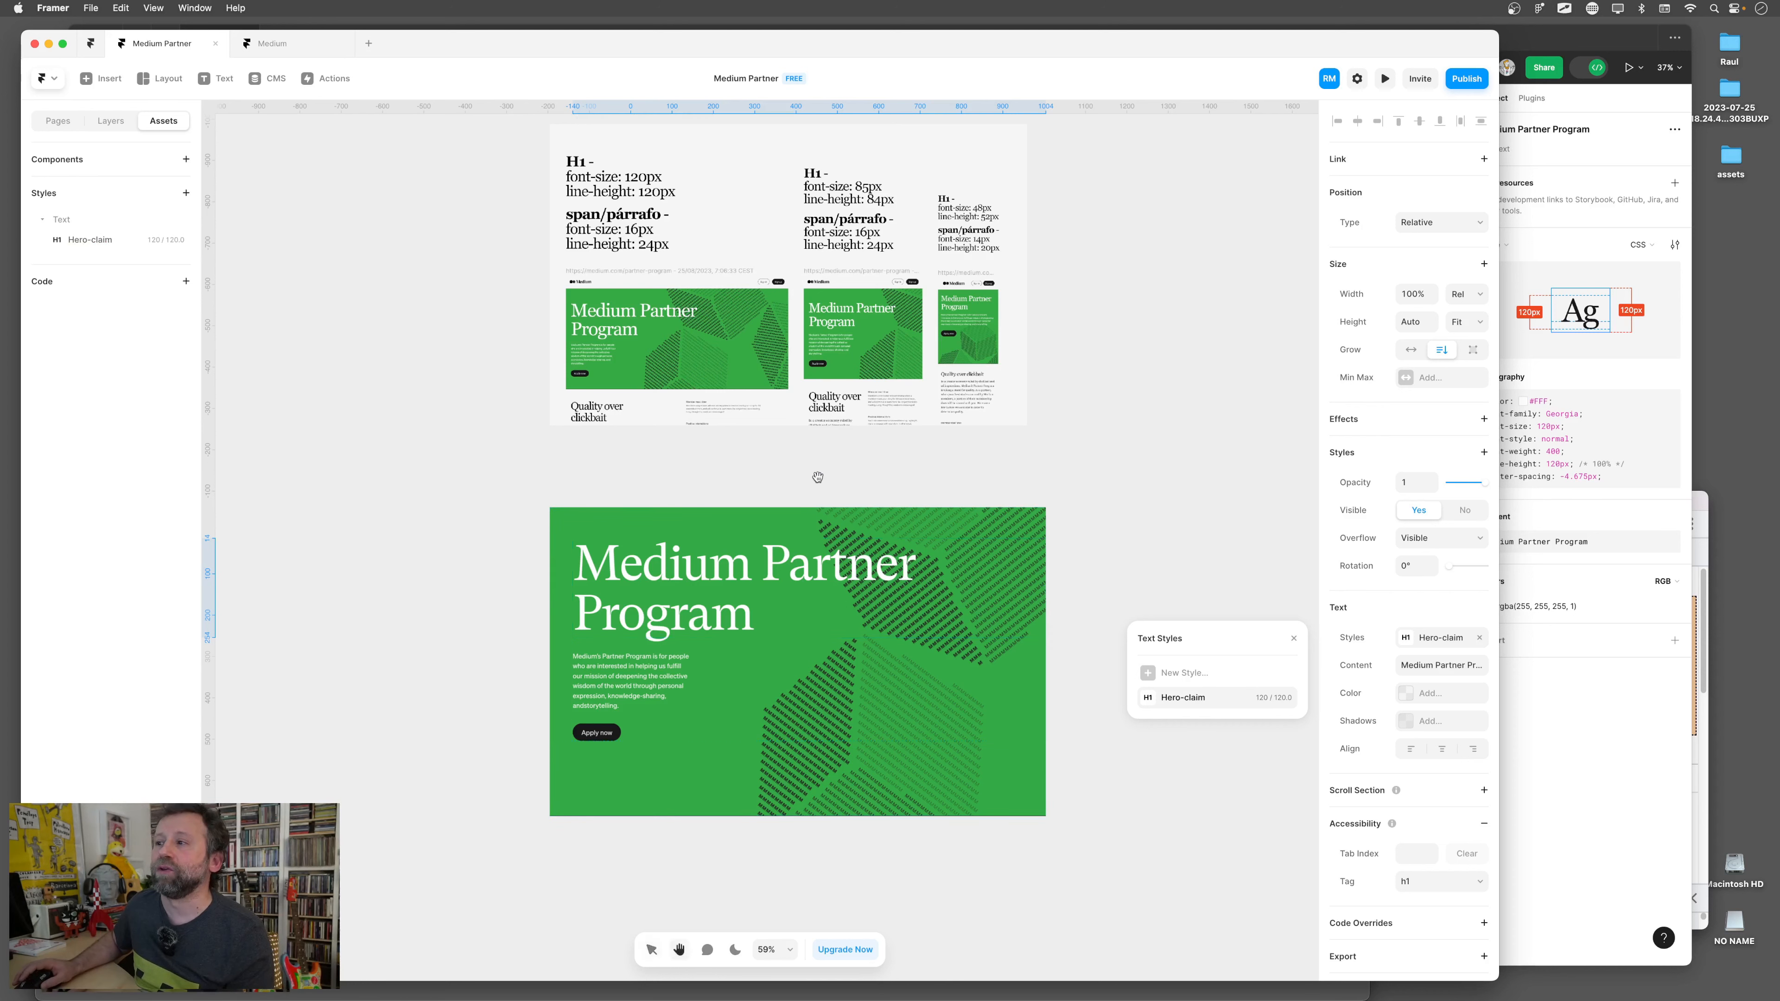
left_click(1031, 486)
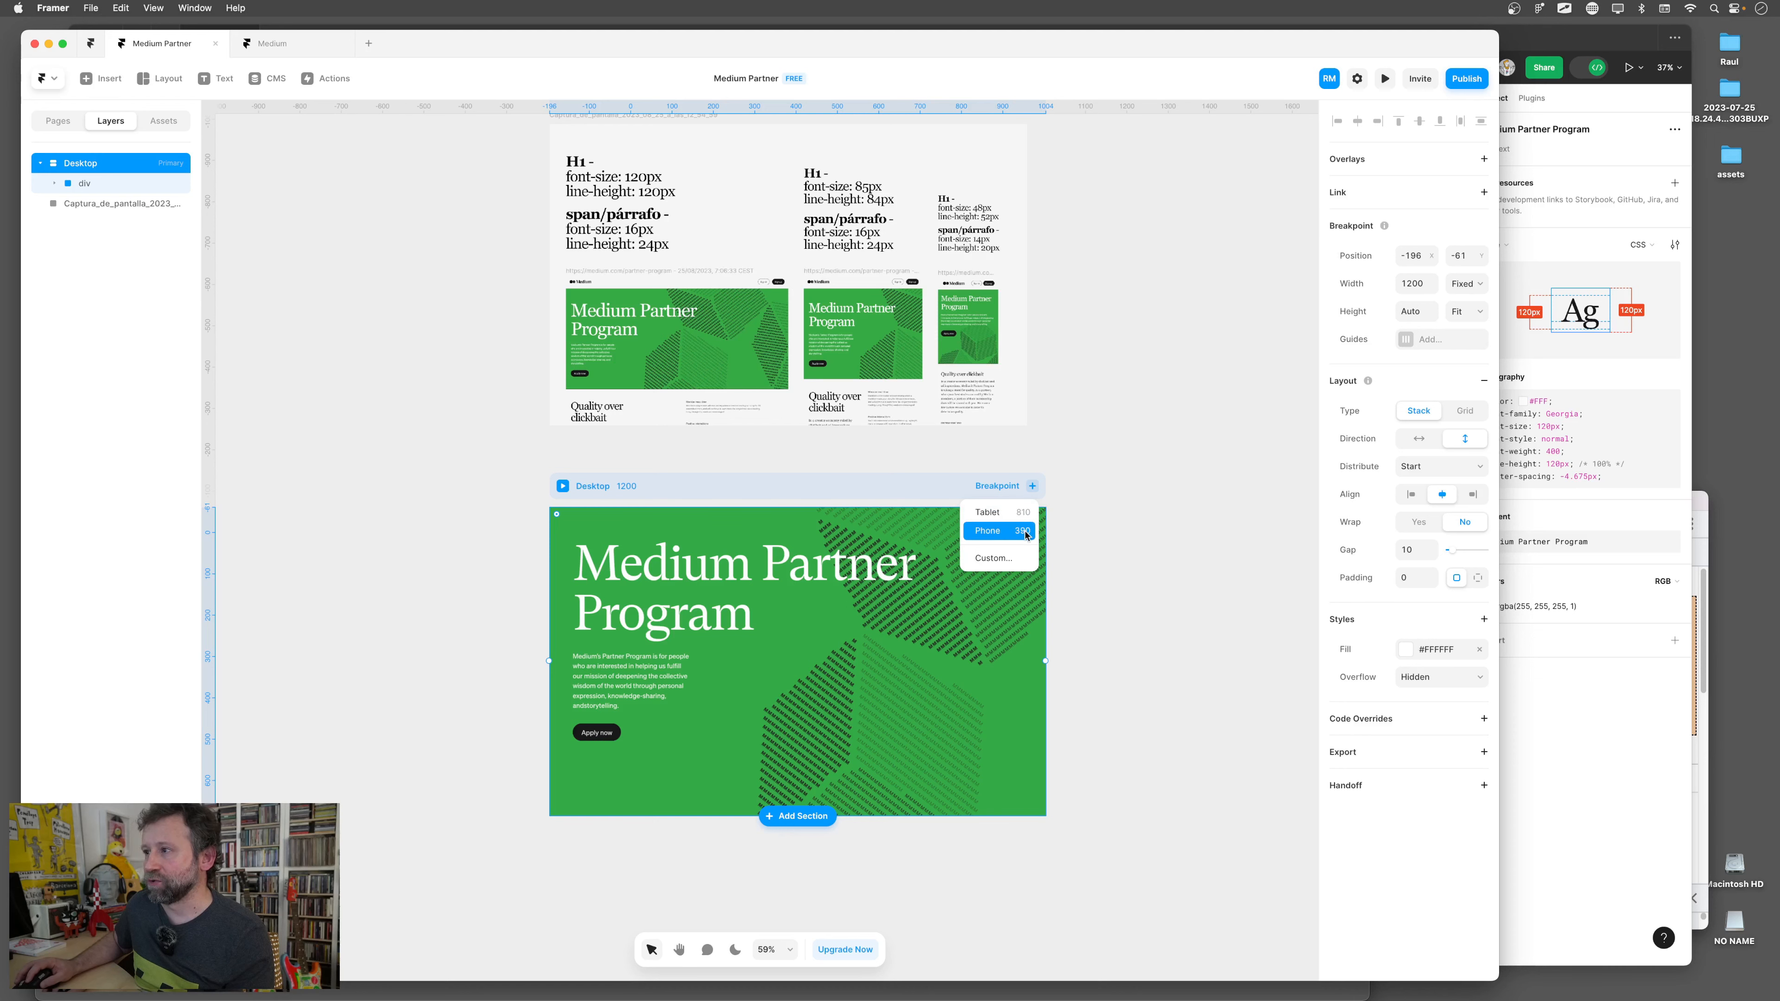
left_click(1011, 511)
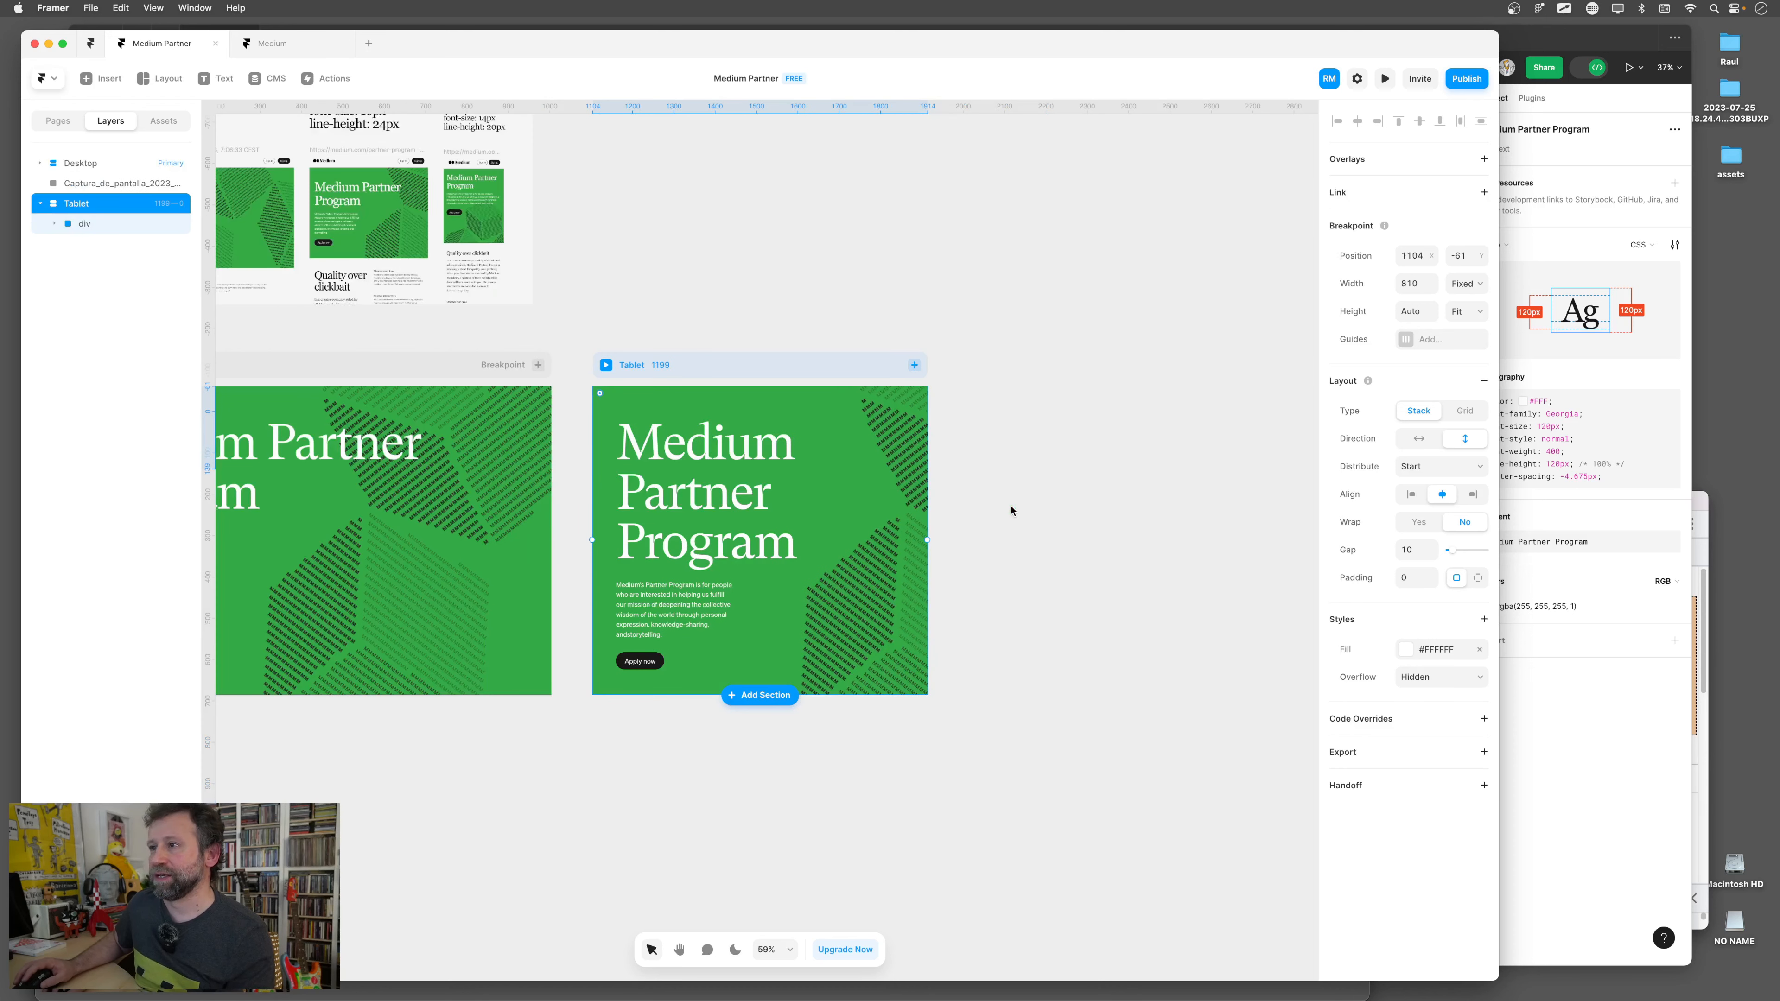
left_click(914, 365)
left_click(897, 391)
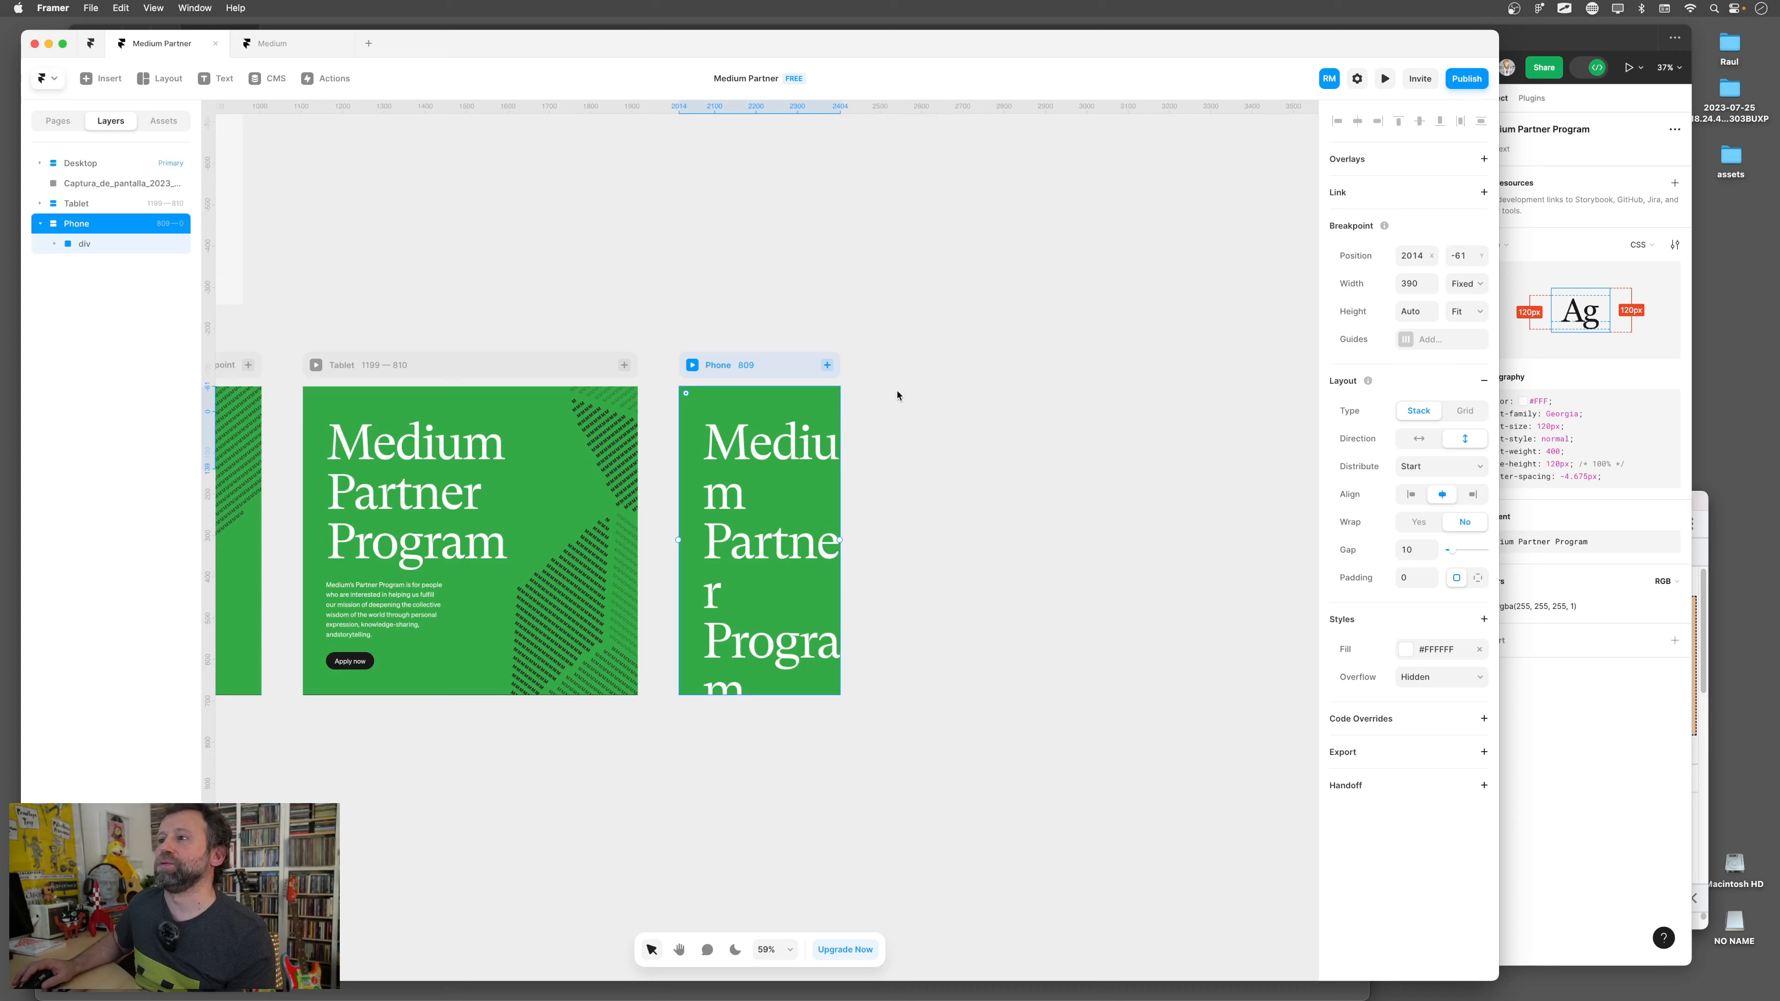
Open the Hero-claim text style for editing and add its L, M and S breakpoints
left_click(469, 306)
left_click_drag(468, 307, 887, 287)
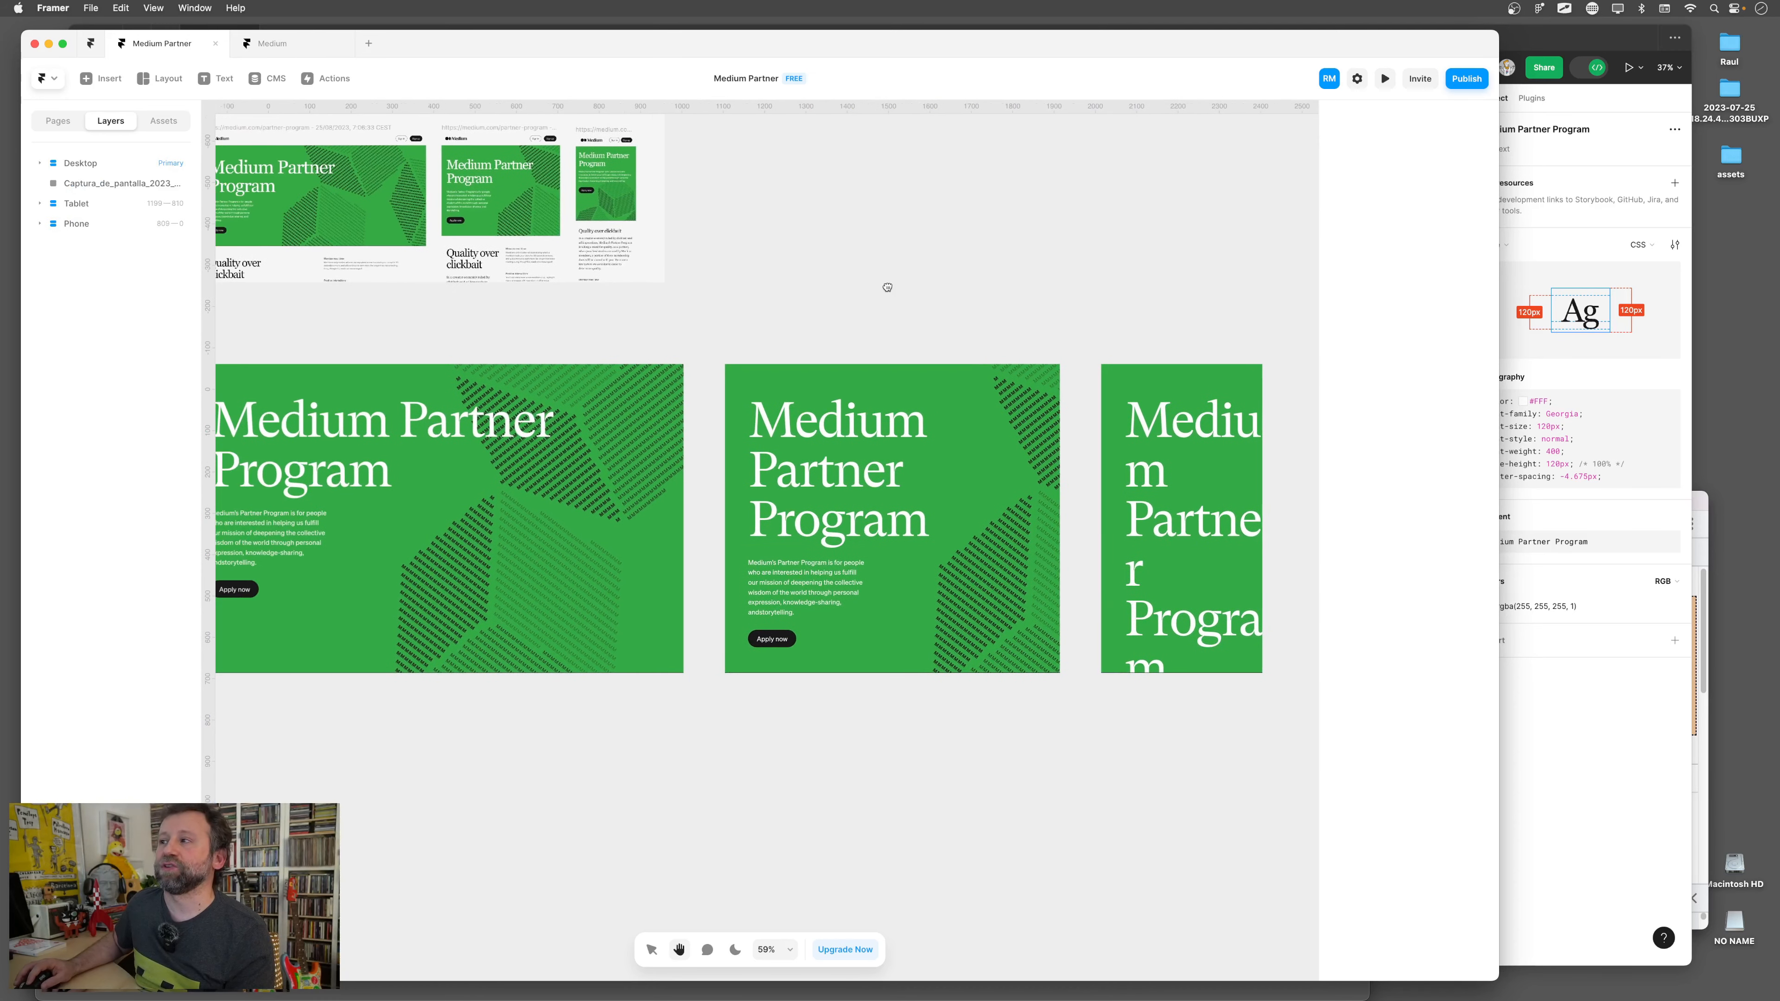
scroll(602, 395, "up", 3)
scroll(602, 395, "down", 3)
left_click_drag(637, 321, 730, 335)
left_click(80, 162)
left_click(163, 120)
left_click(90, 240)
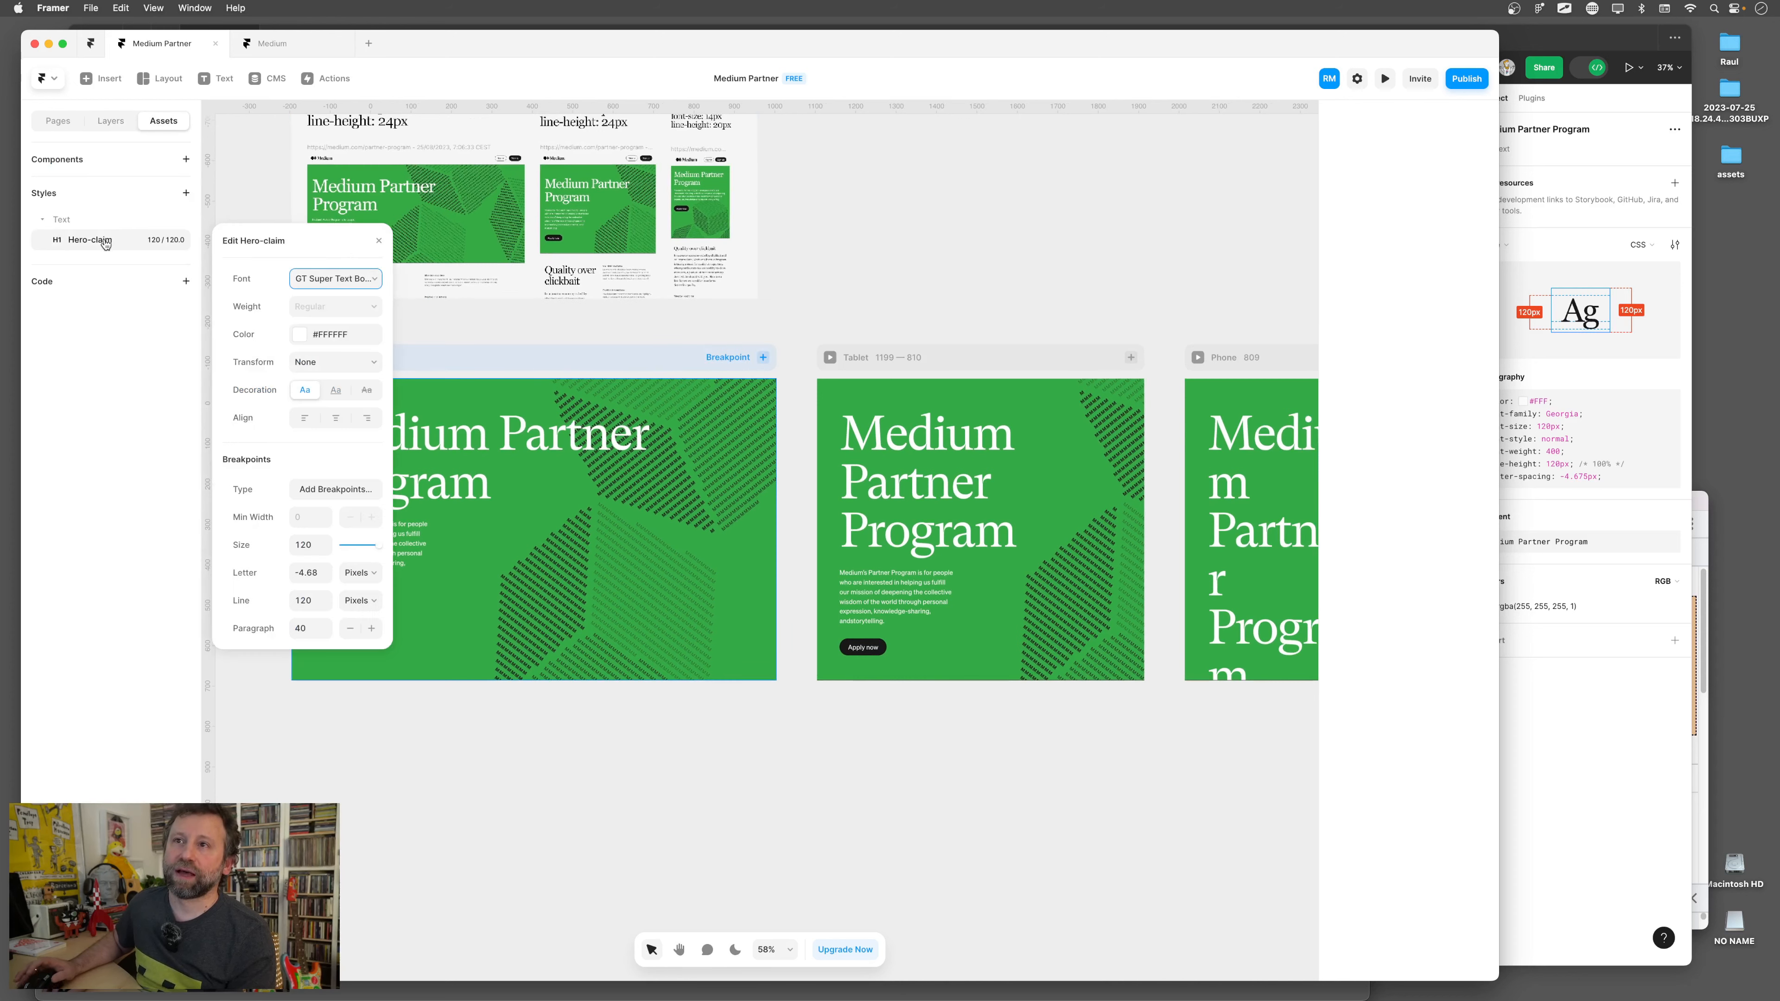
left_click(286, 529)
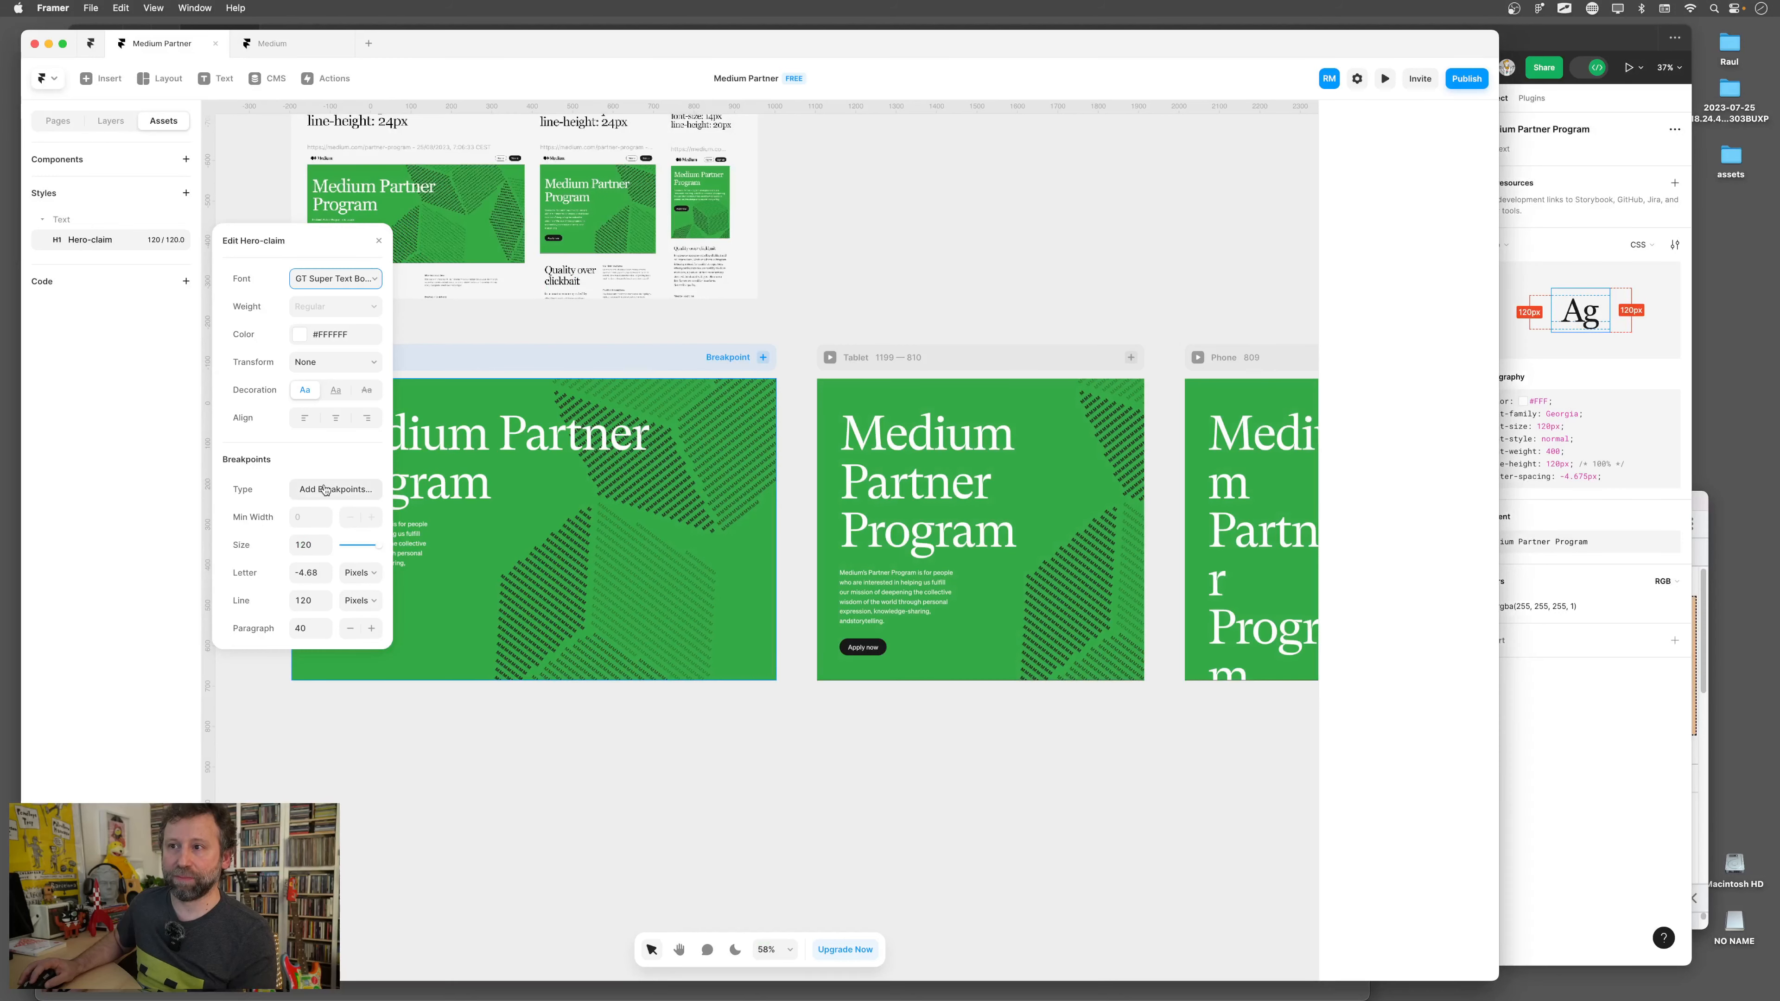
left_click(326, 491)
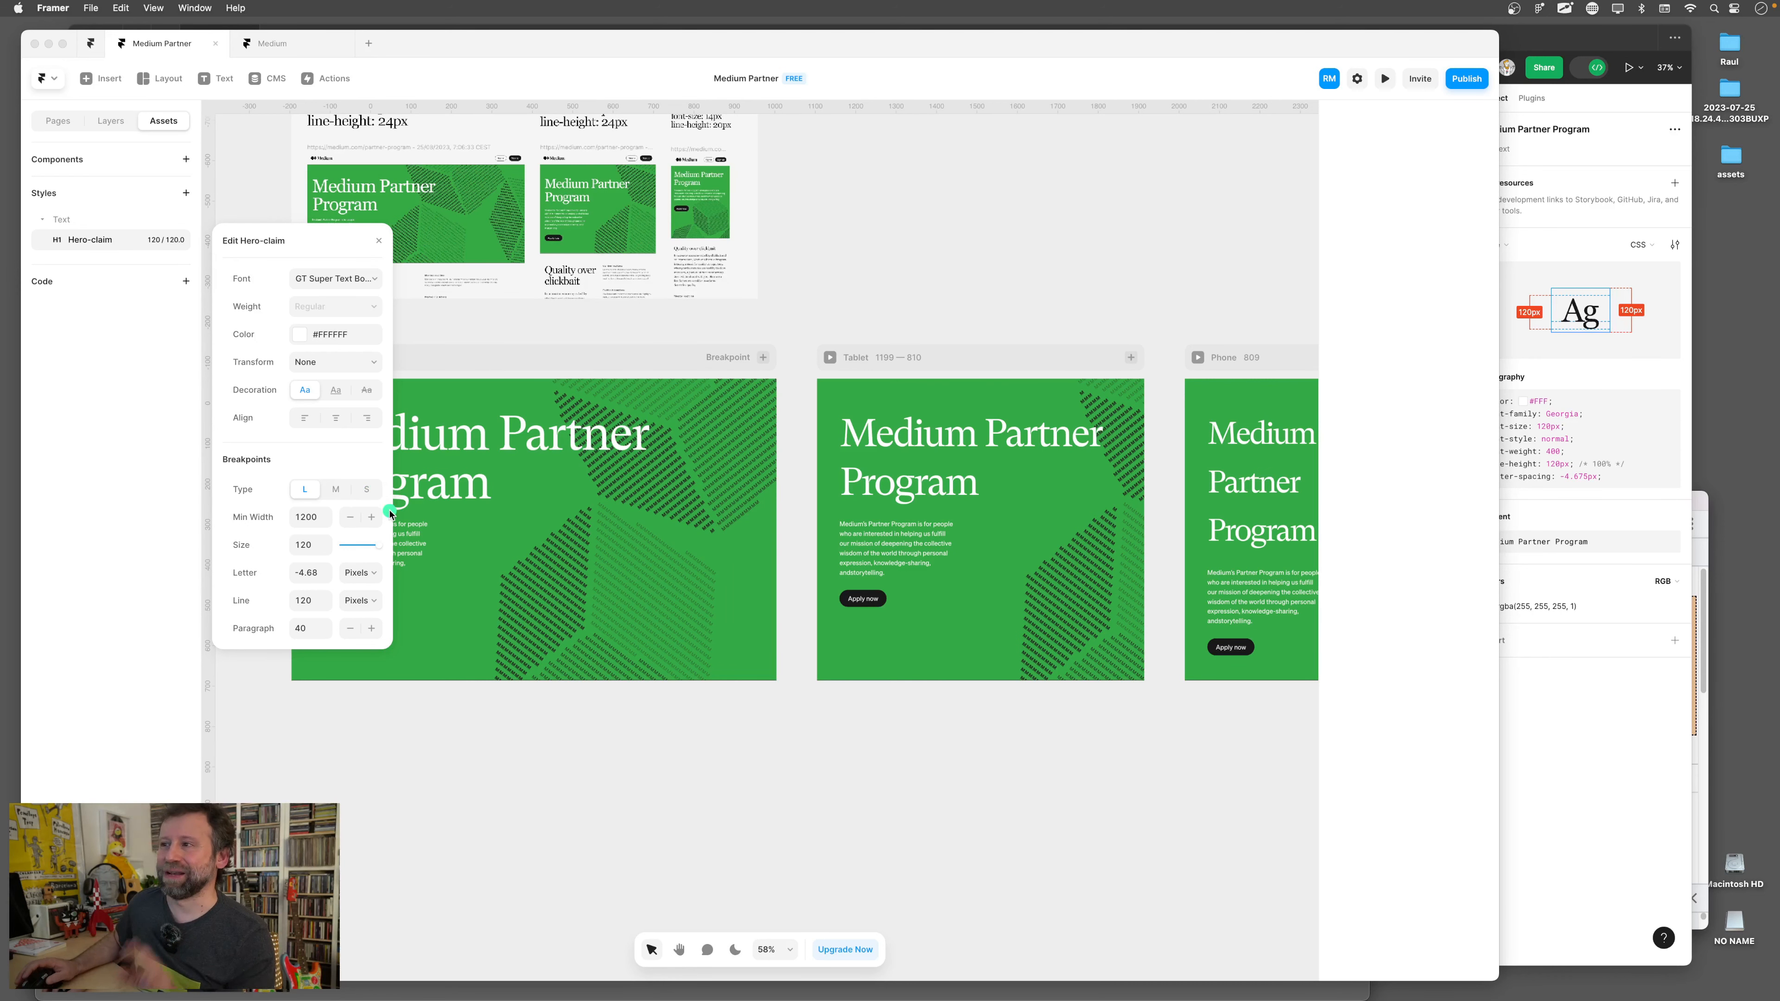
Set the Hero-claim text style's M breakpoint to size 85 and line height 84 pixels
key("Escape")
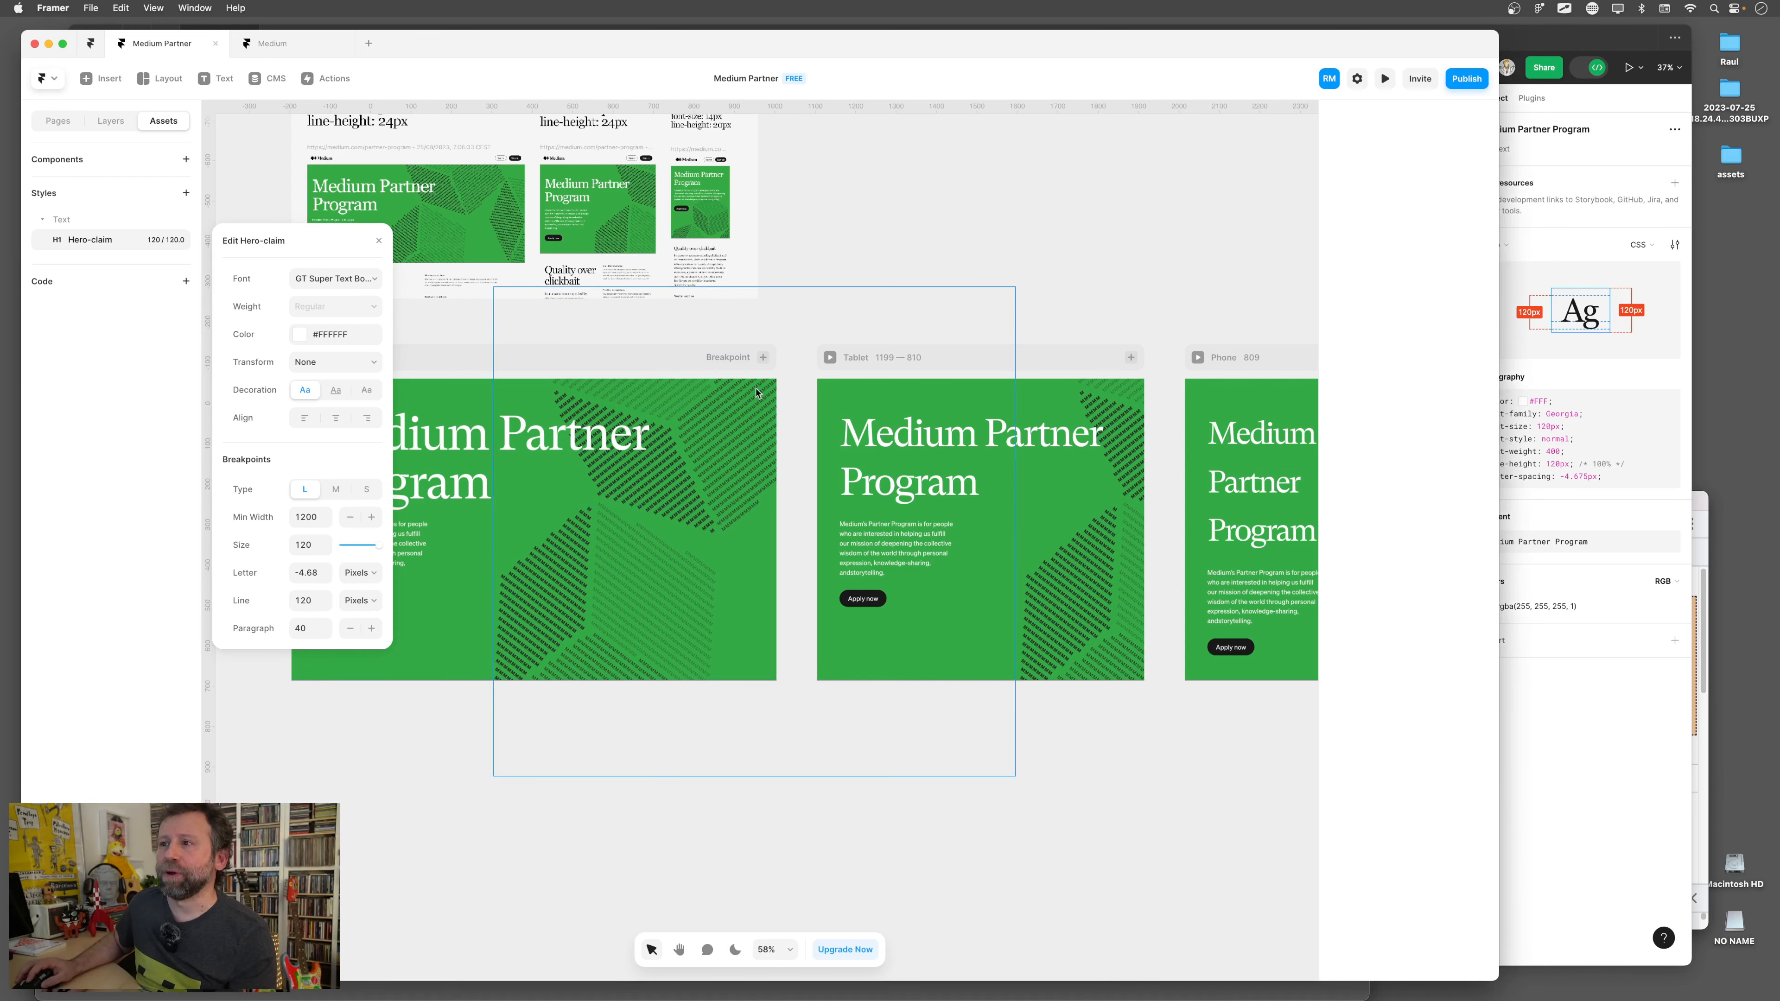
left_click(534, 349)
left_click_drag(532, 329, 641, 443)
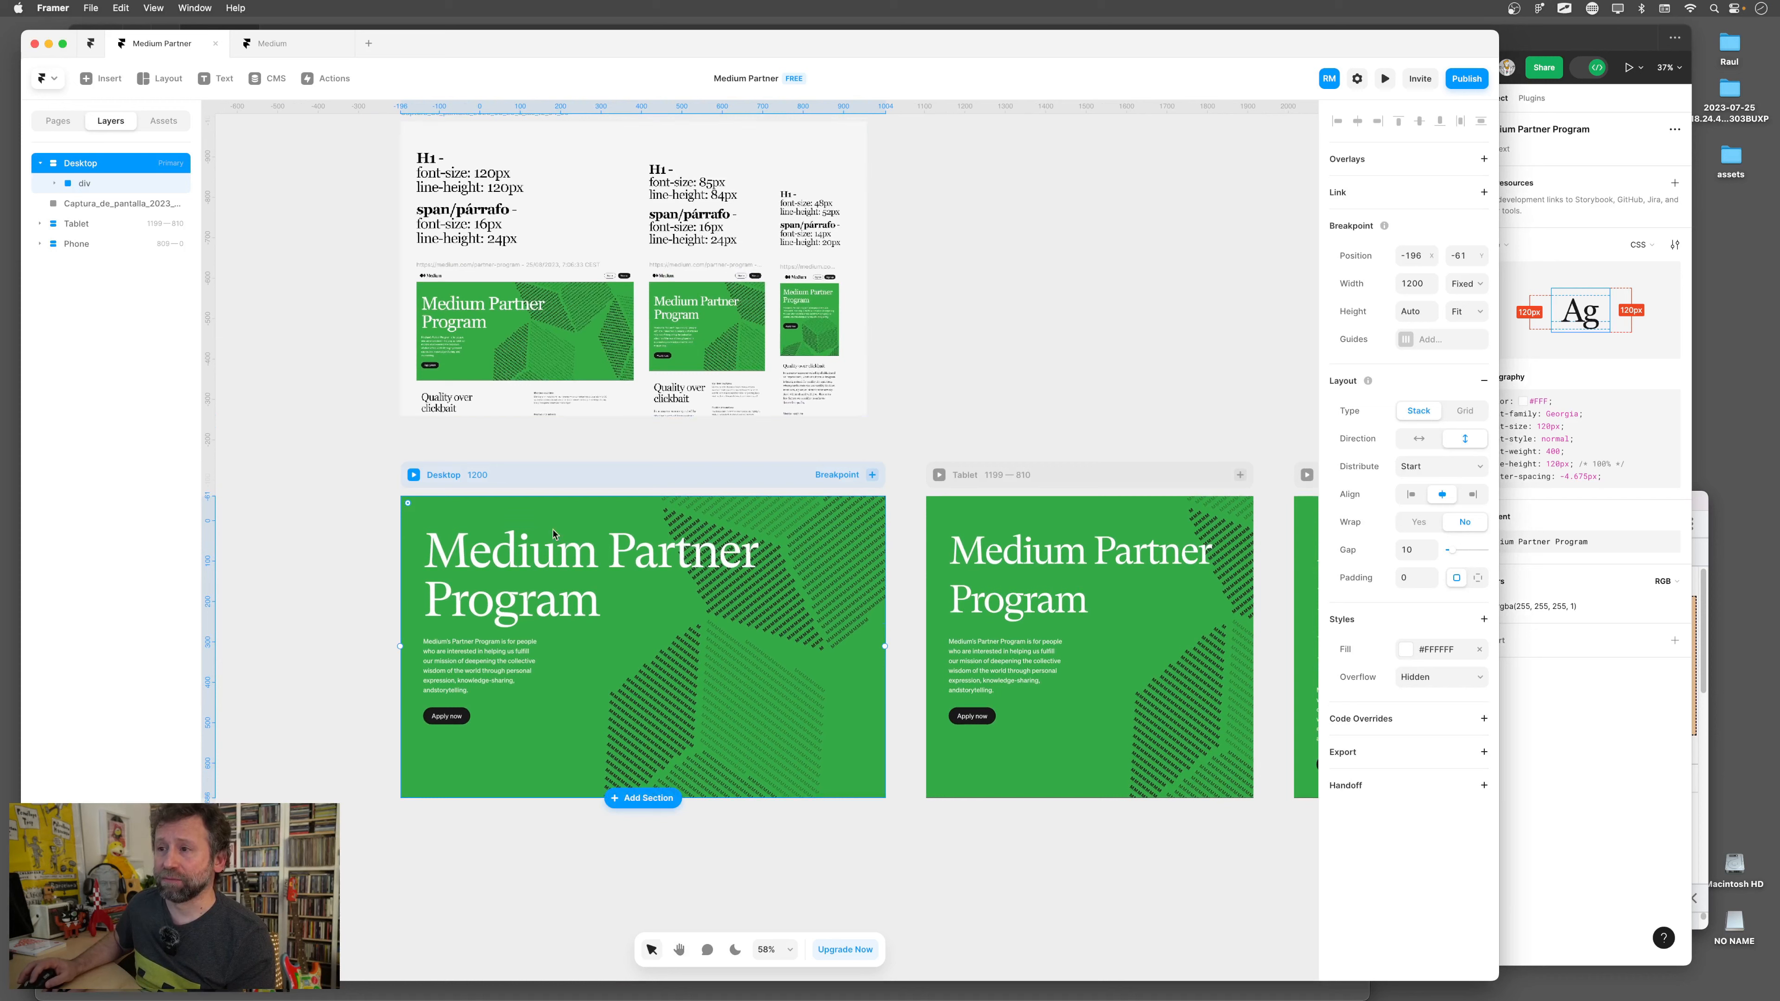
left_click(559, 555)
left_click(161, 121)
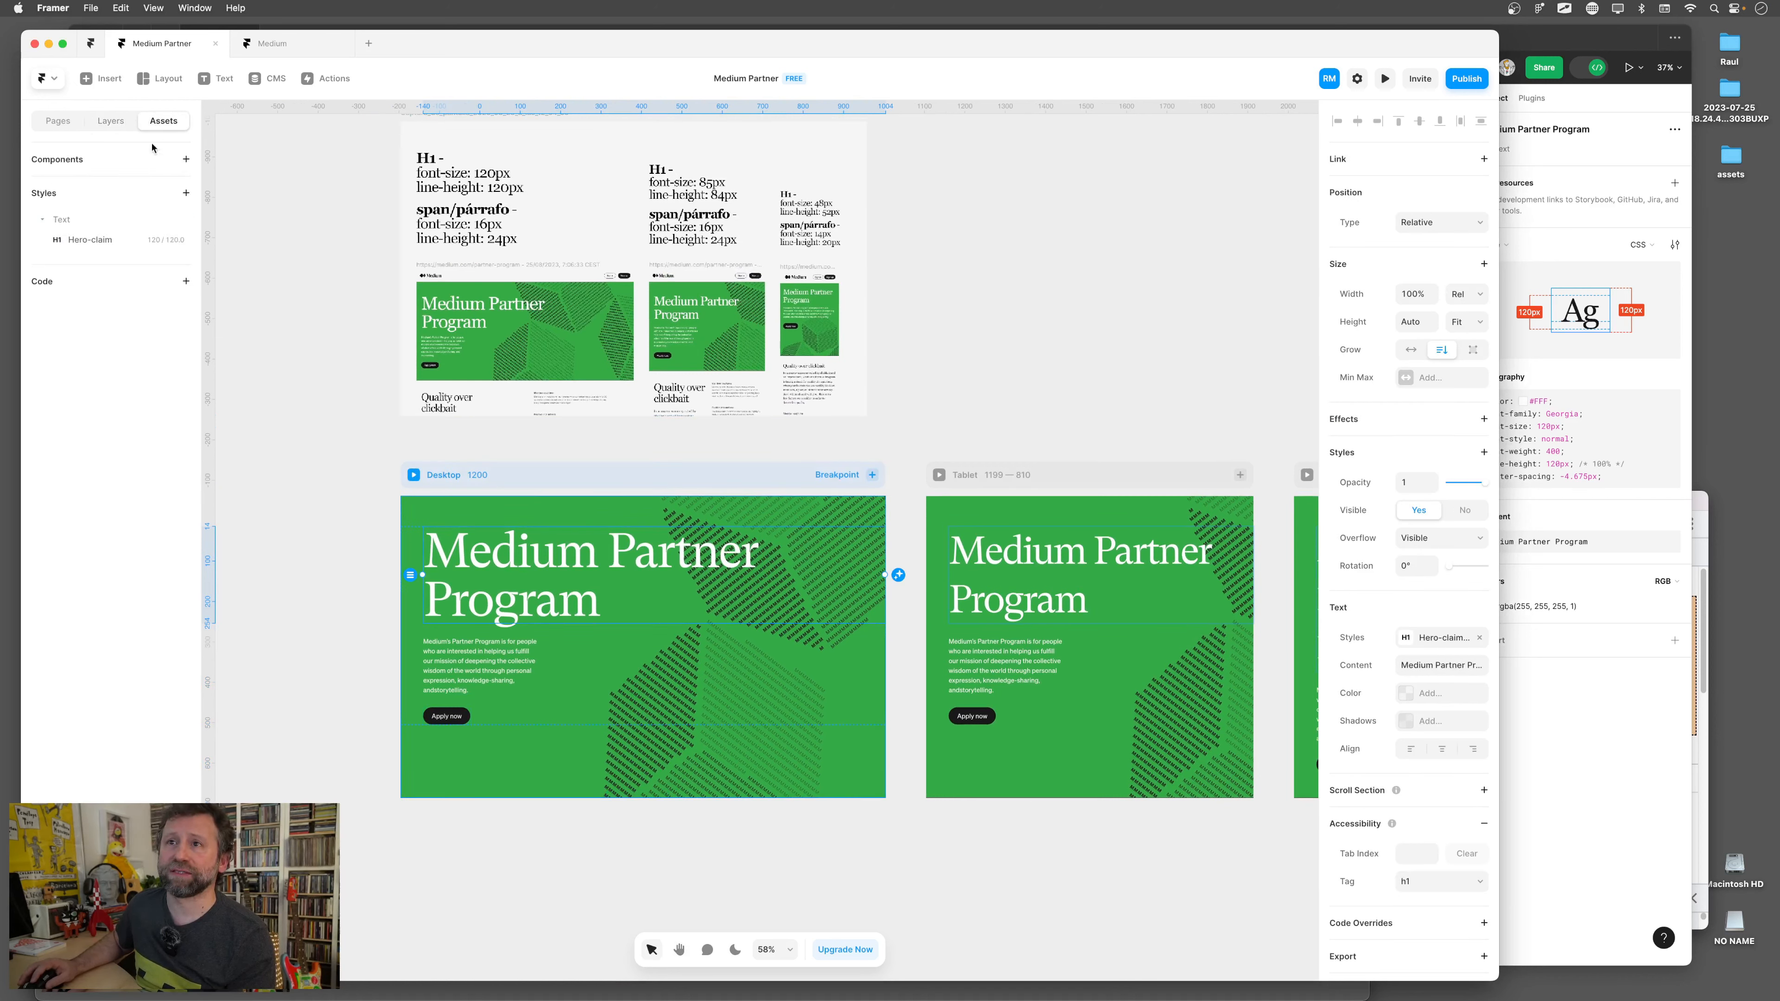
left_click(90, 241)
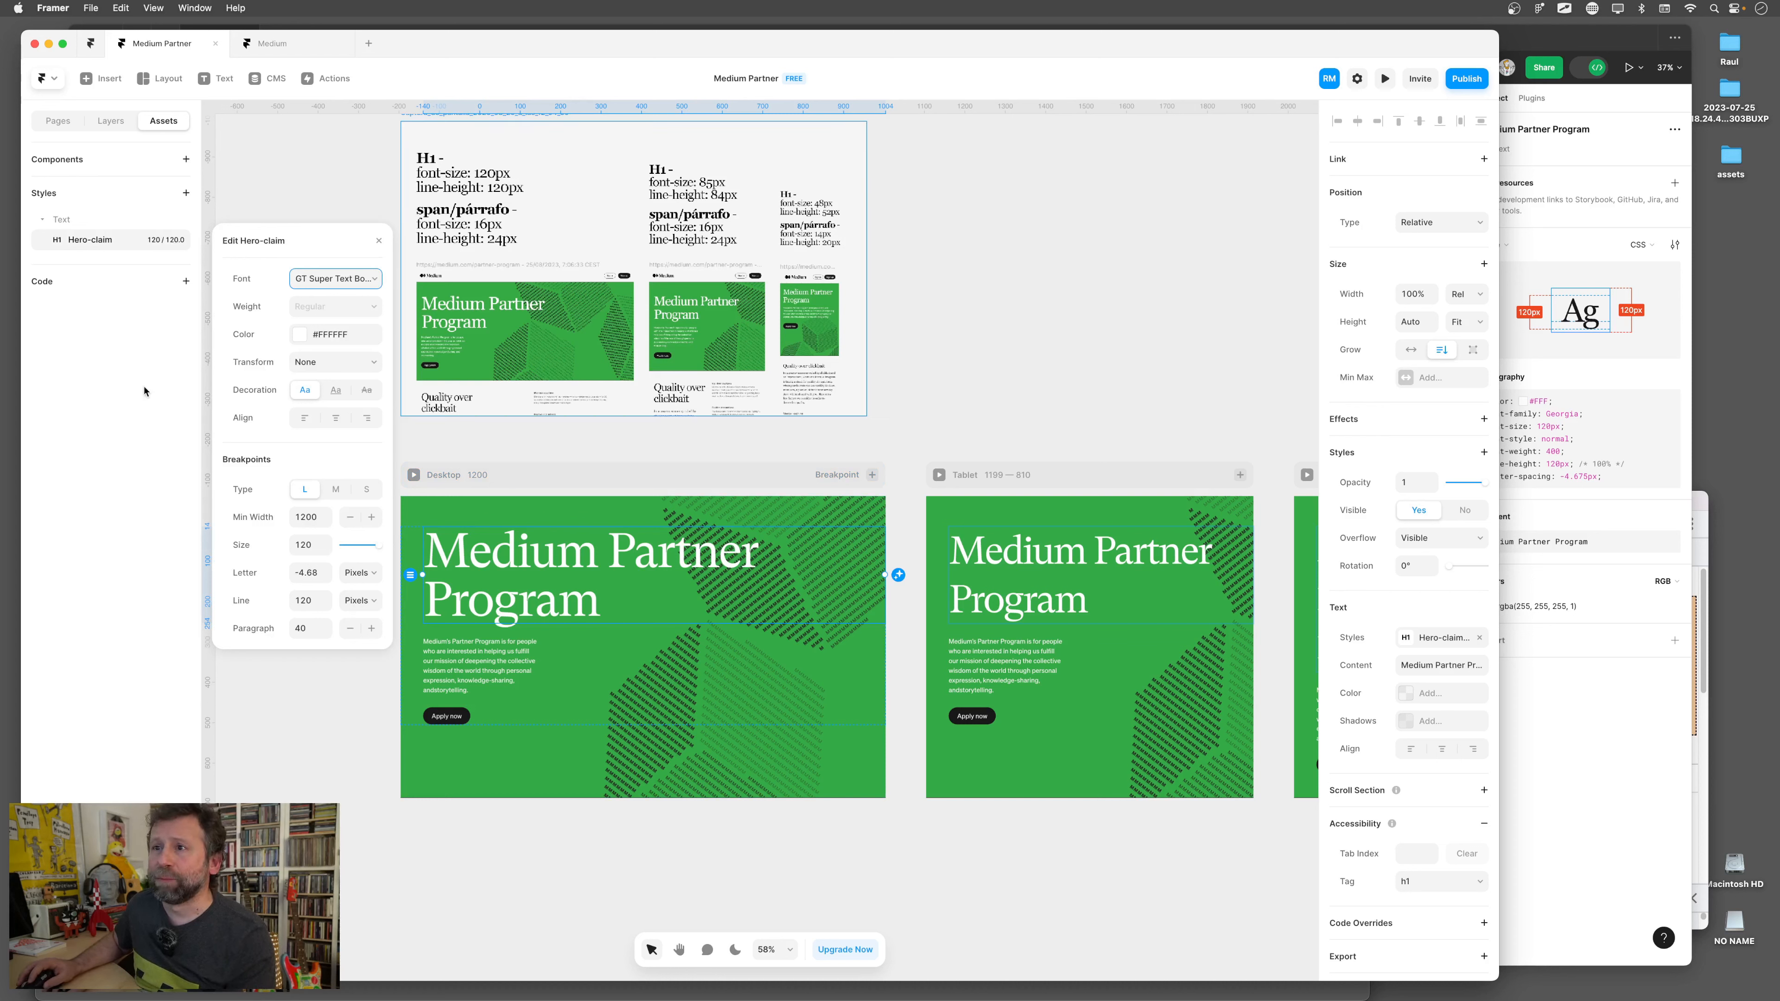
left_click(325, 489)
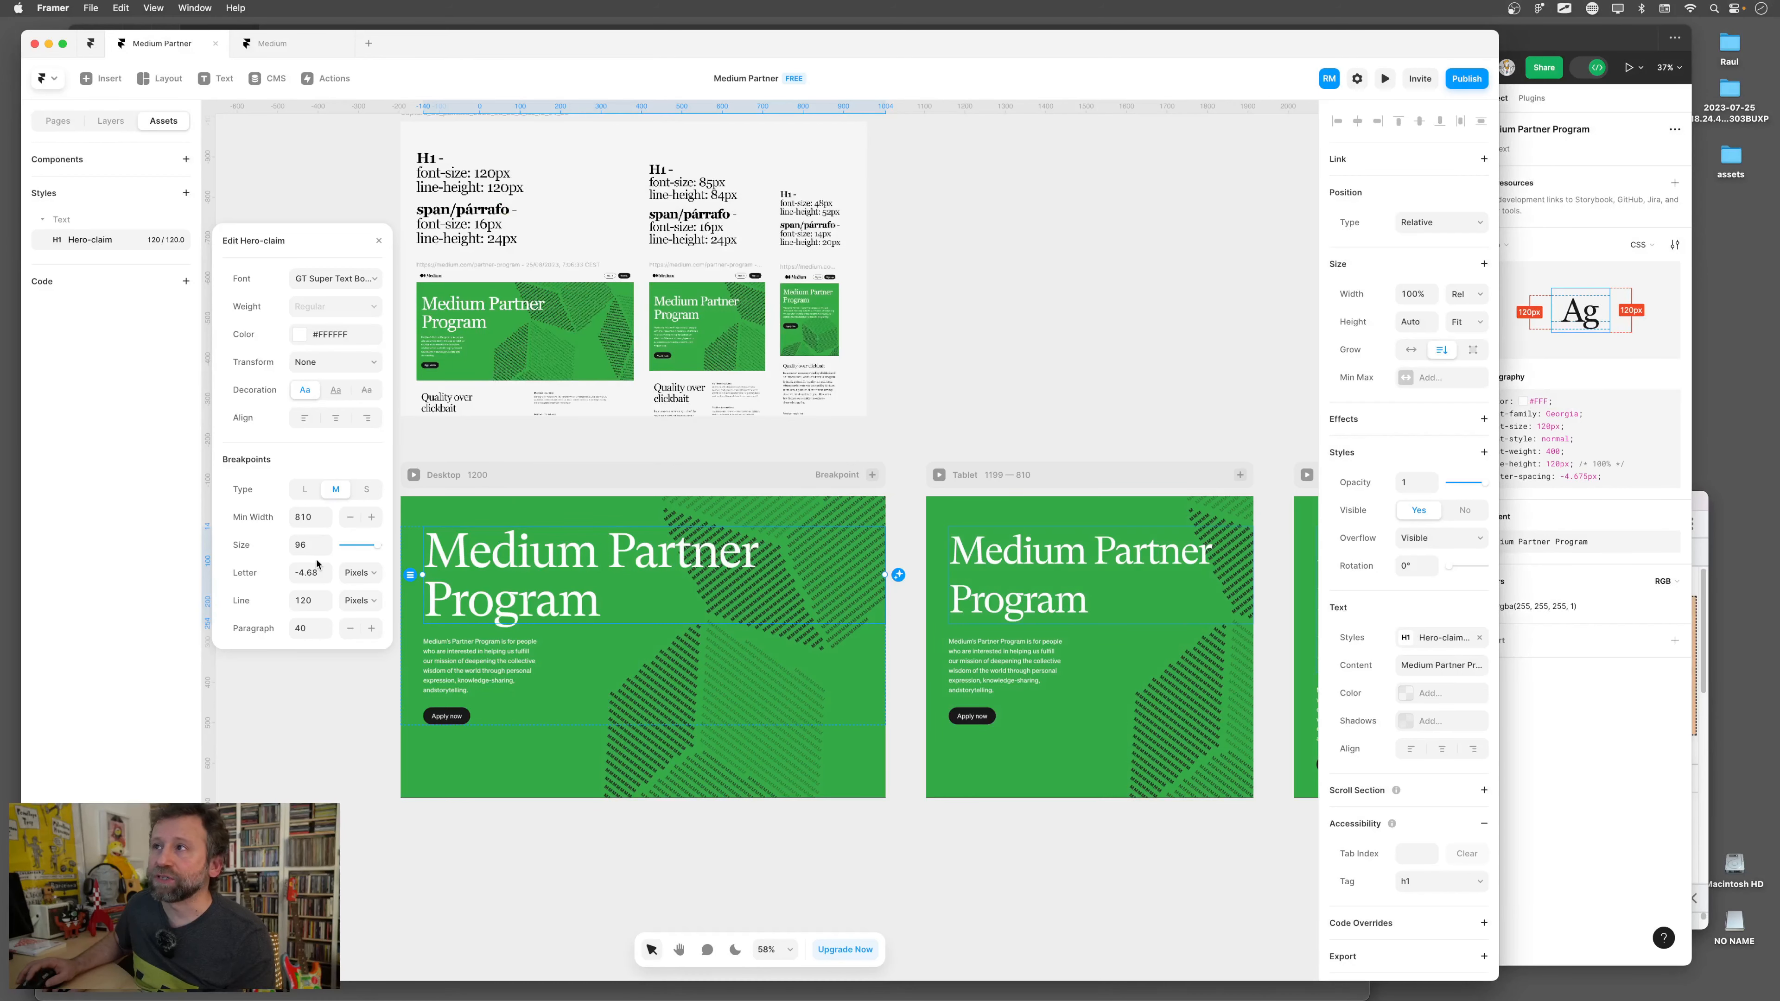
left_click(306, 544)
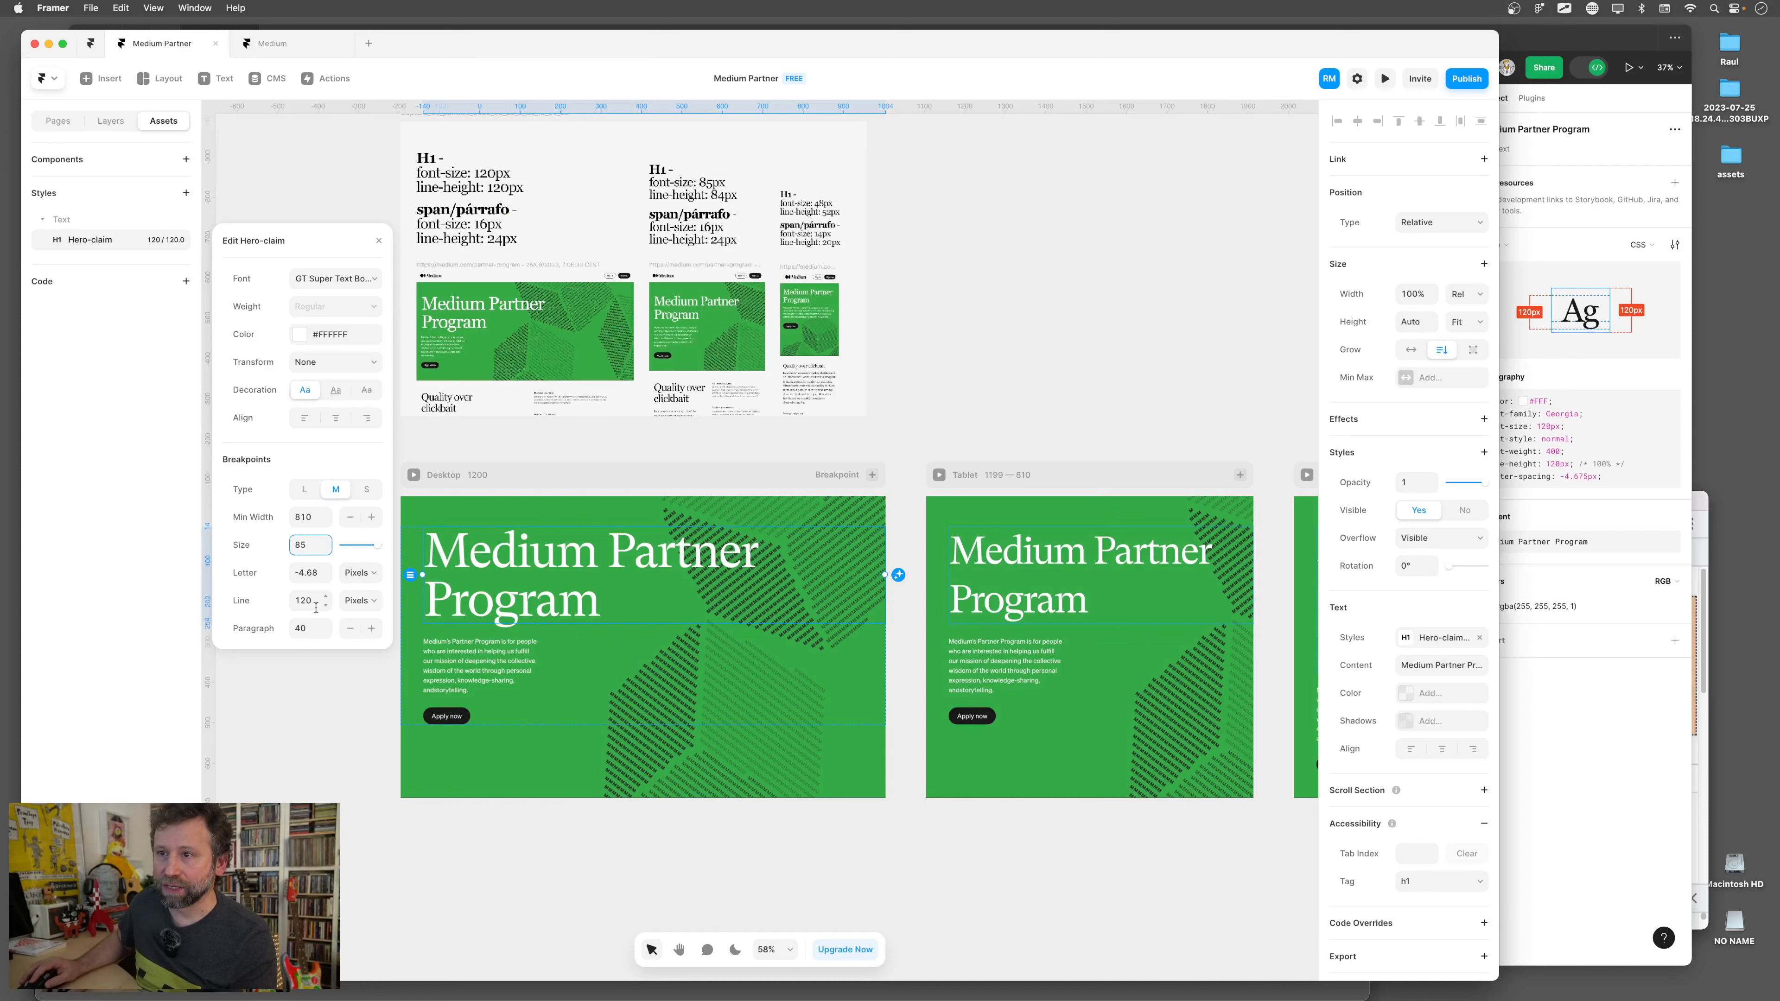
left_click(297, 601)
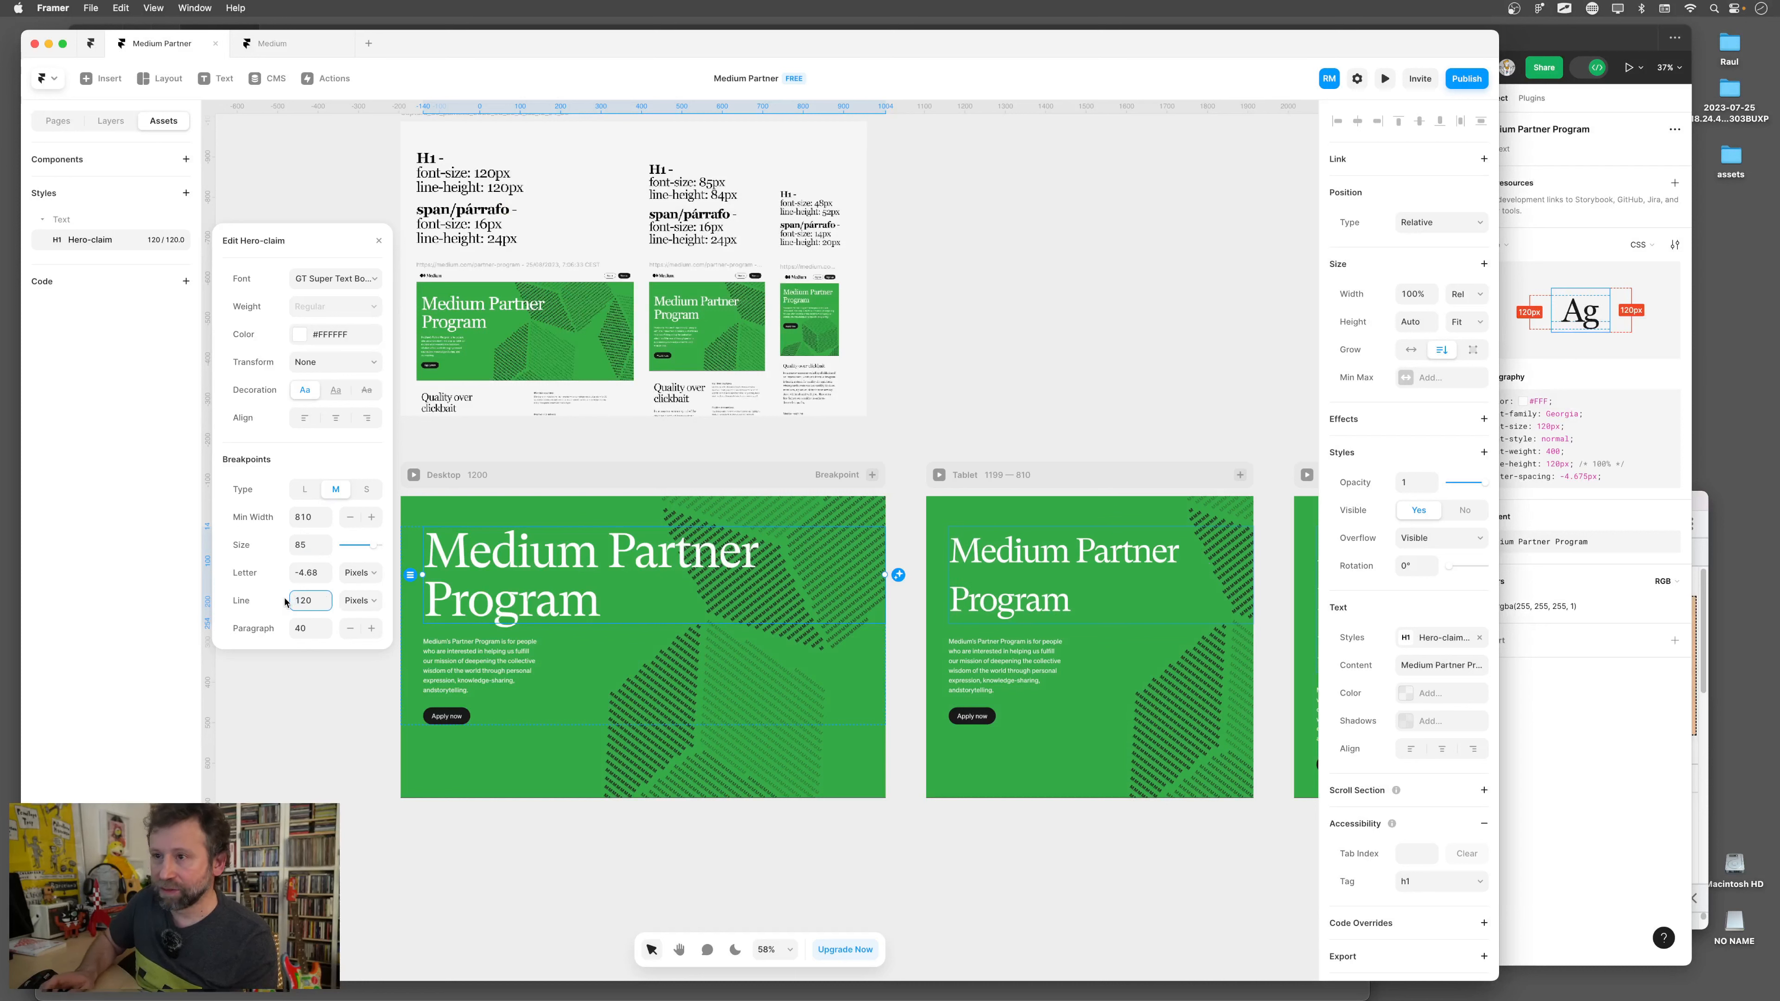
type("84")
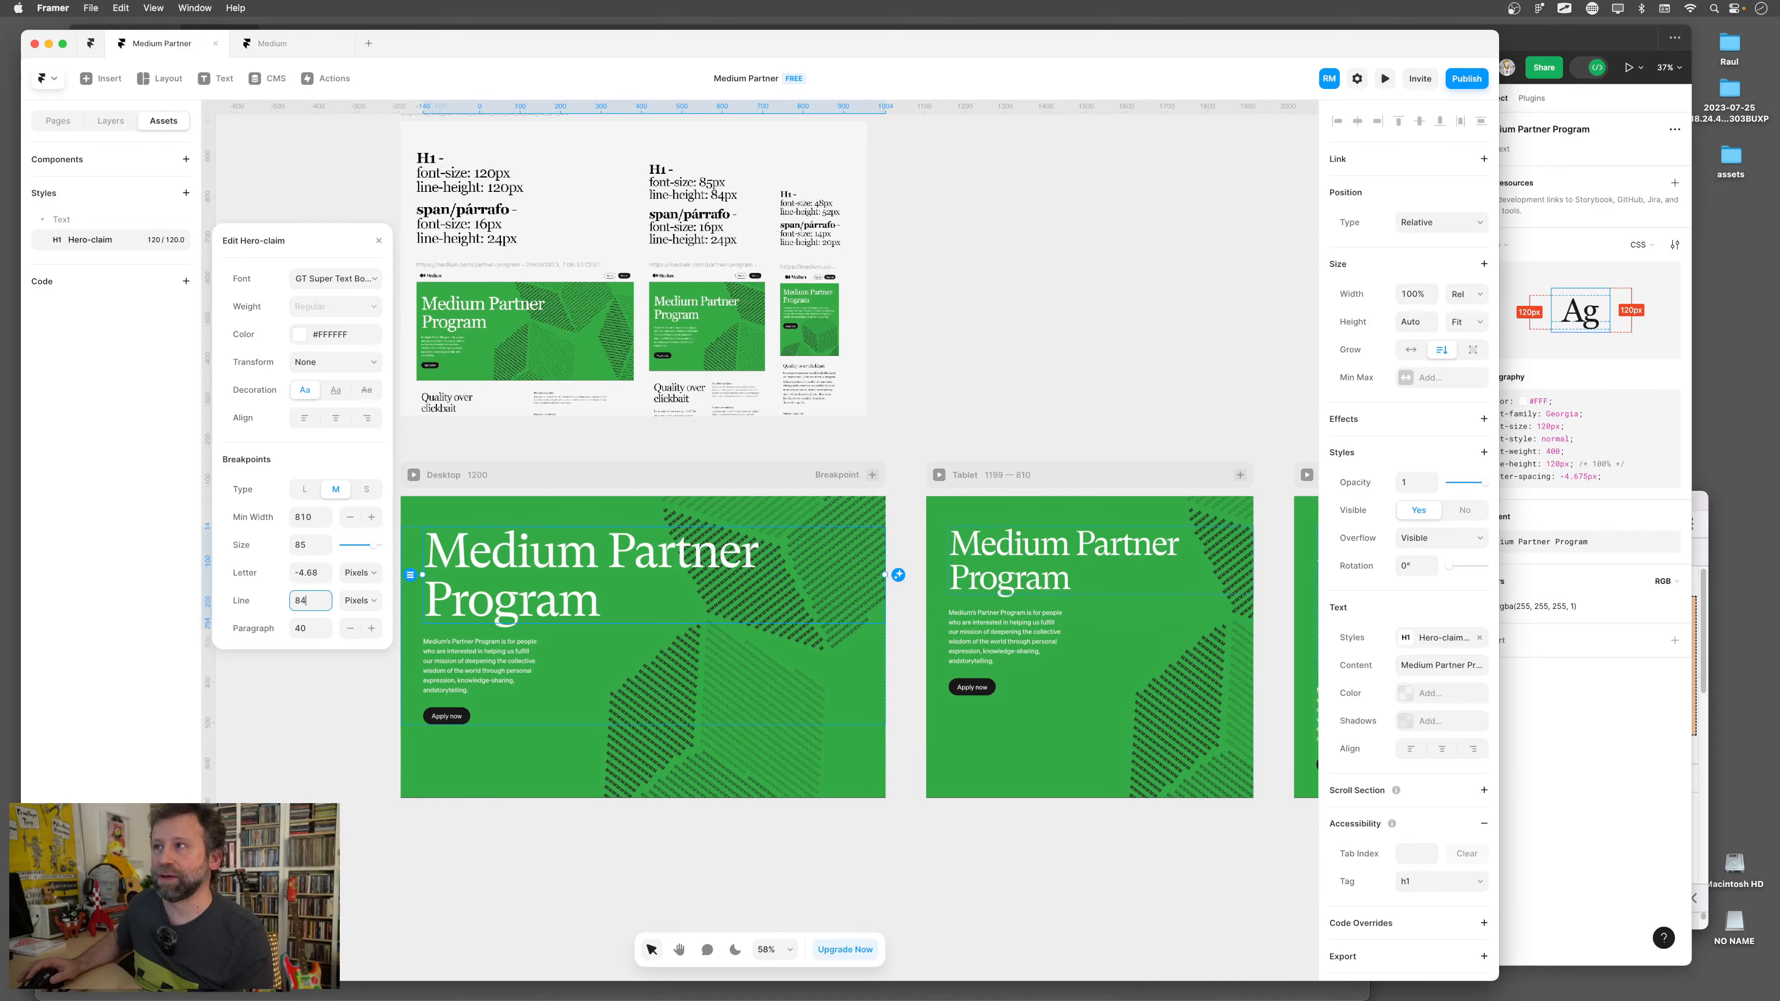
left_click(1055, 407)
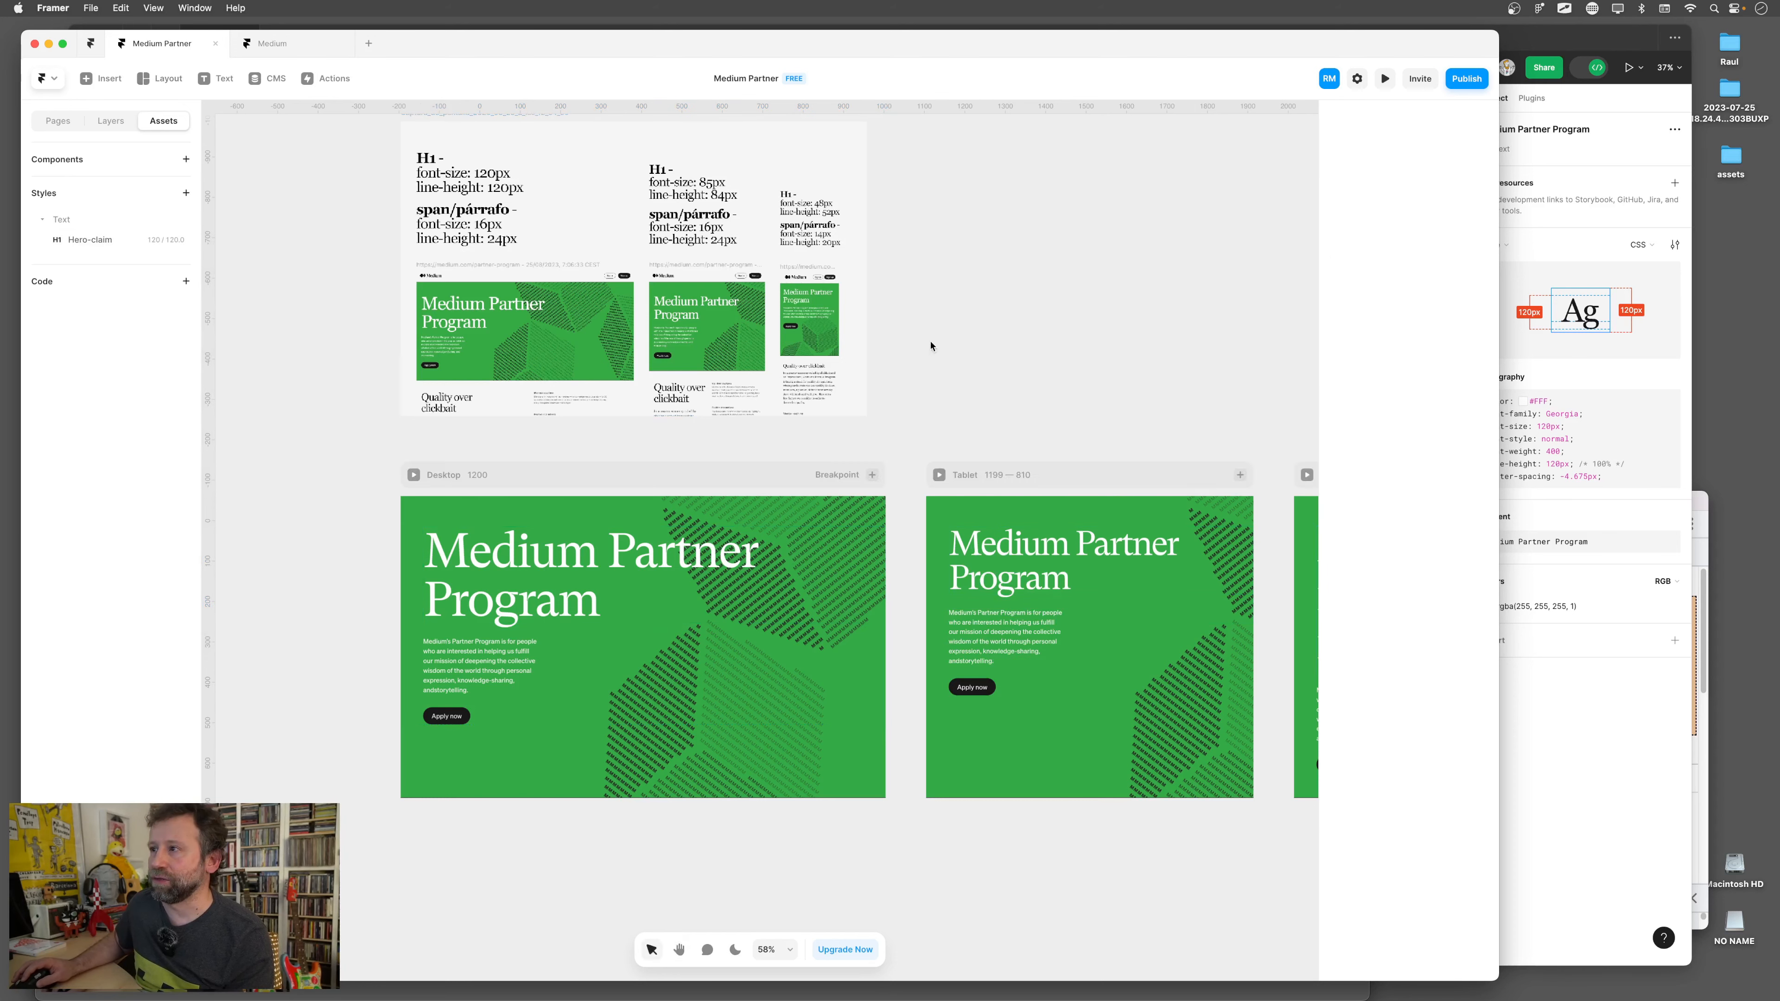
Set the Hero-claim text style's S breakpoint to size 48 and line height 52 pixels
scroll(931, 346, "right", 5)
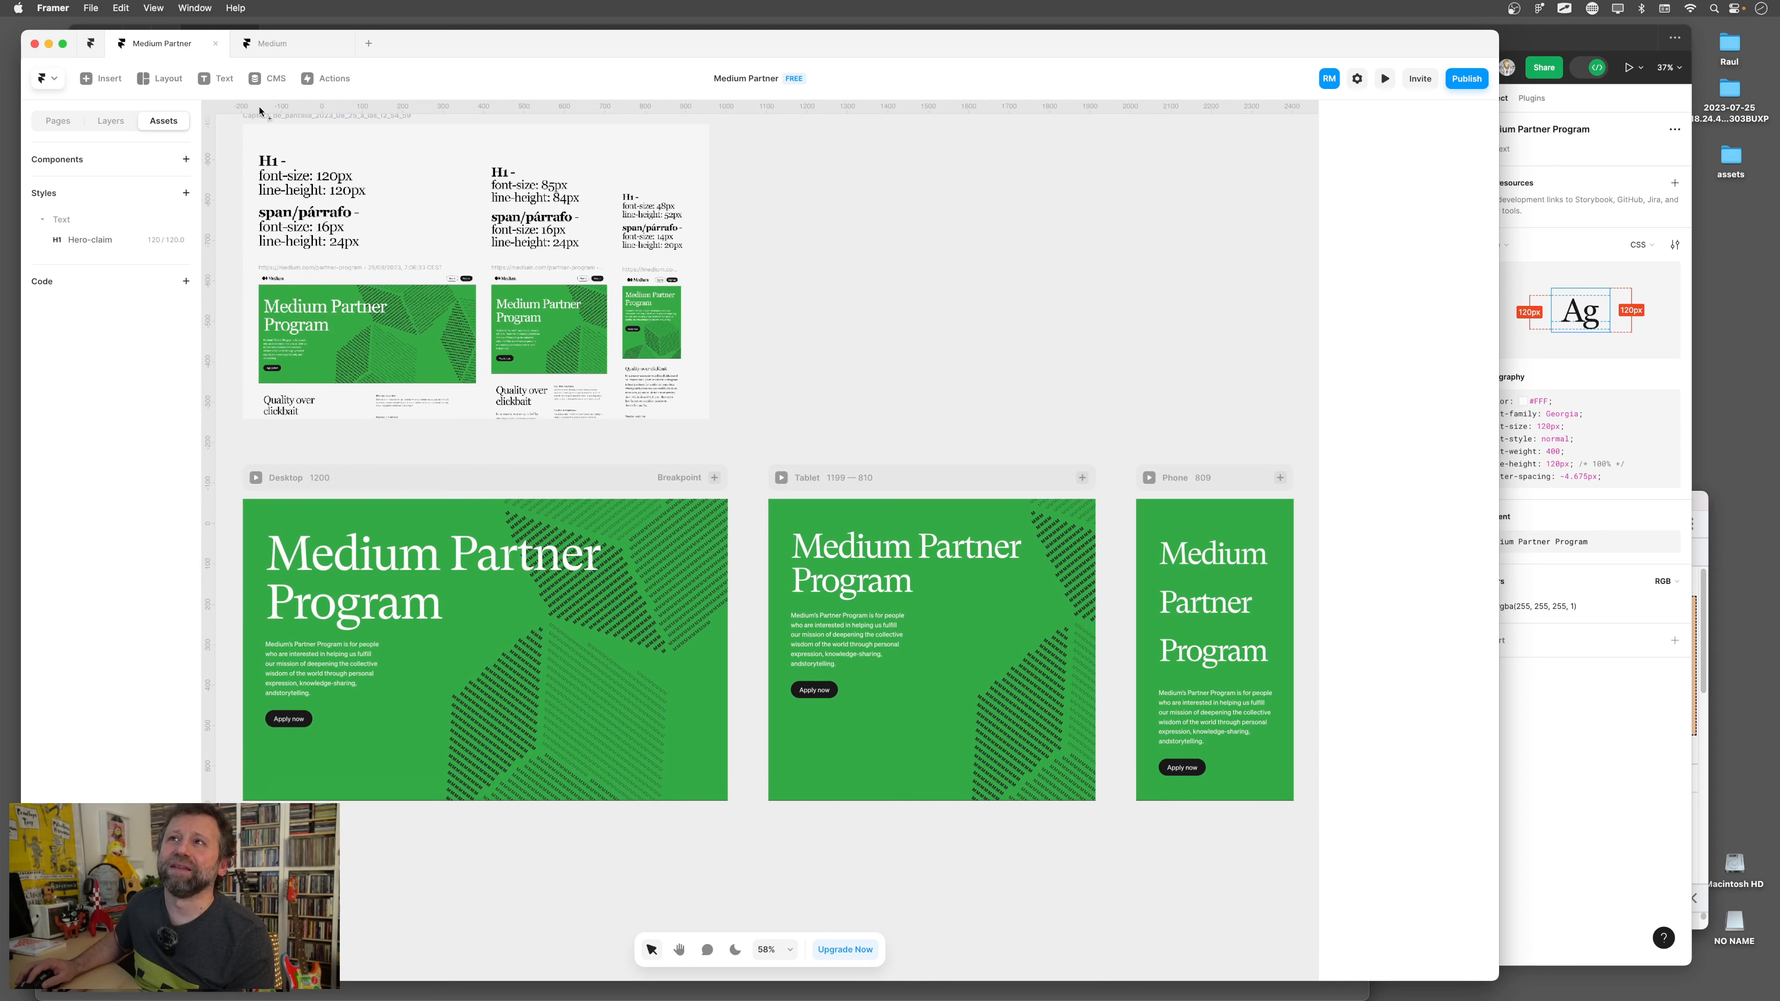
left_click(109, 242)
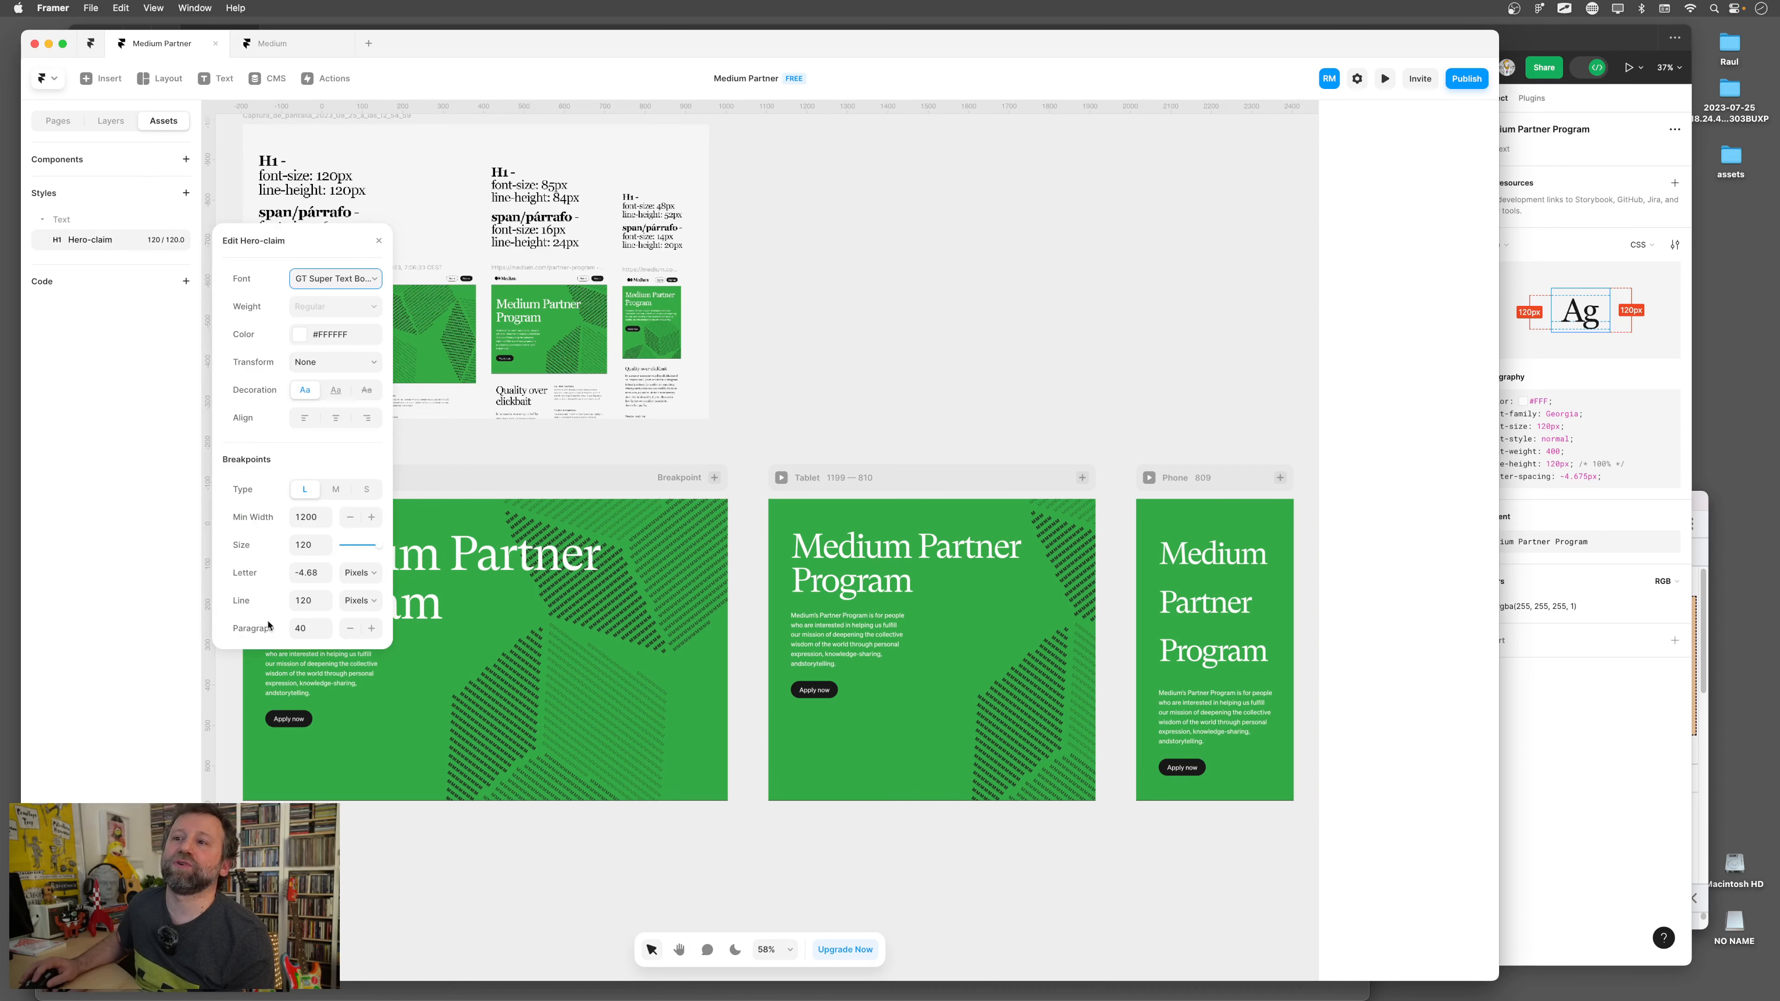
left_click(366, 488)
left_click(308, 542)
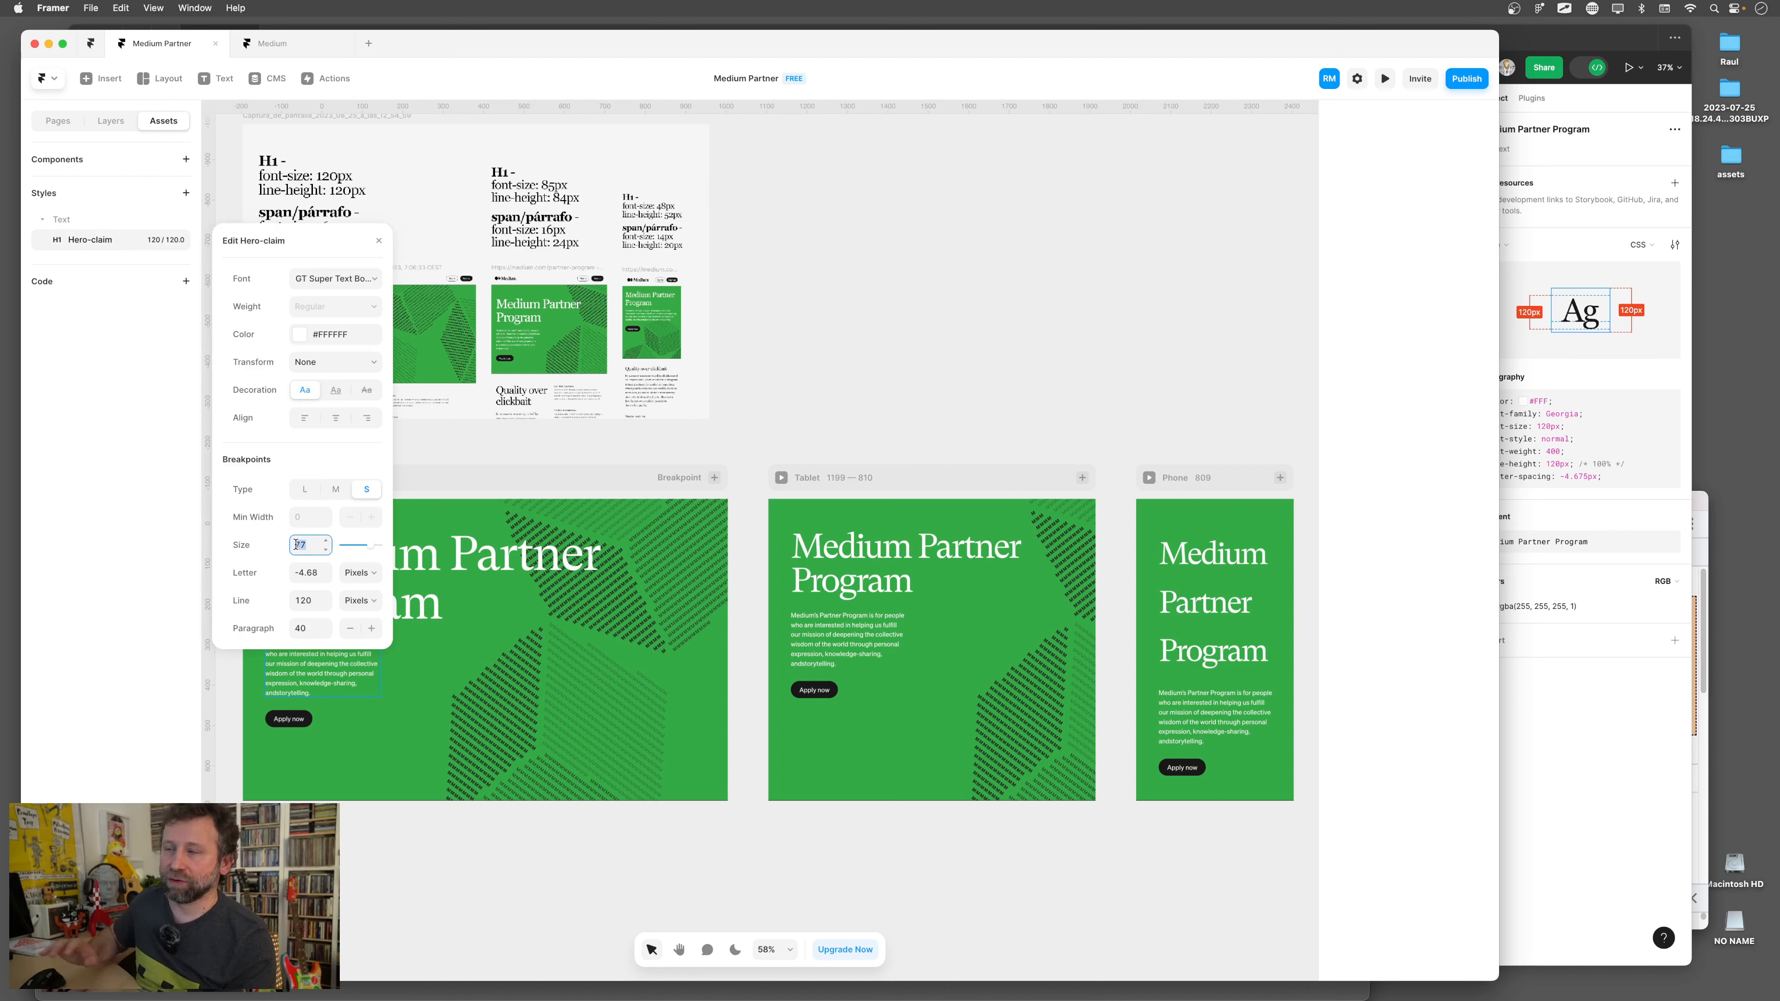
type("48")
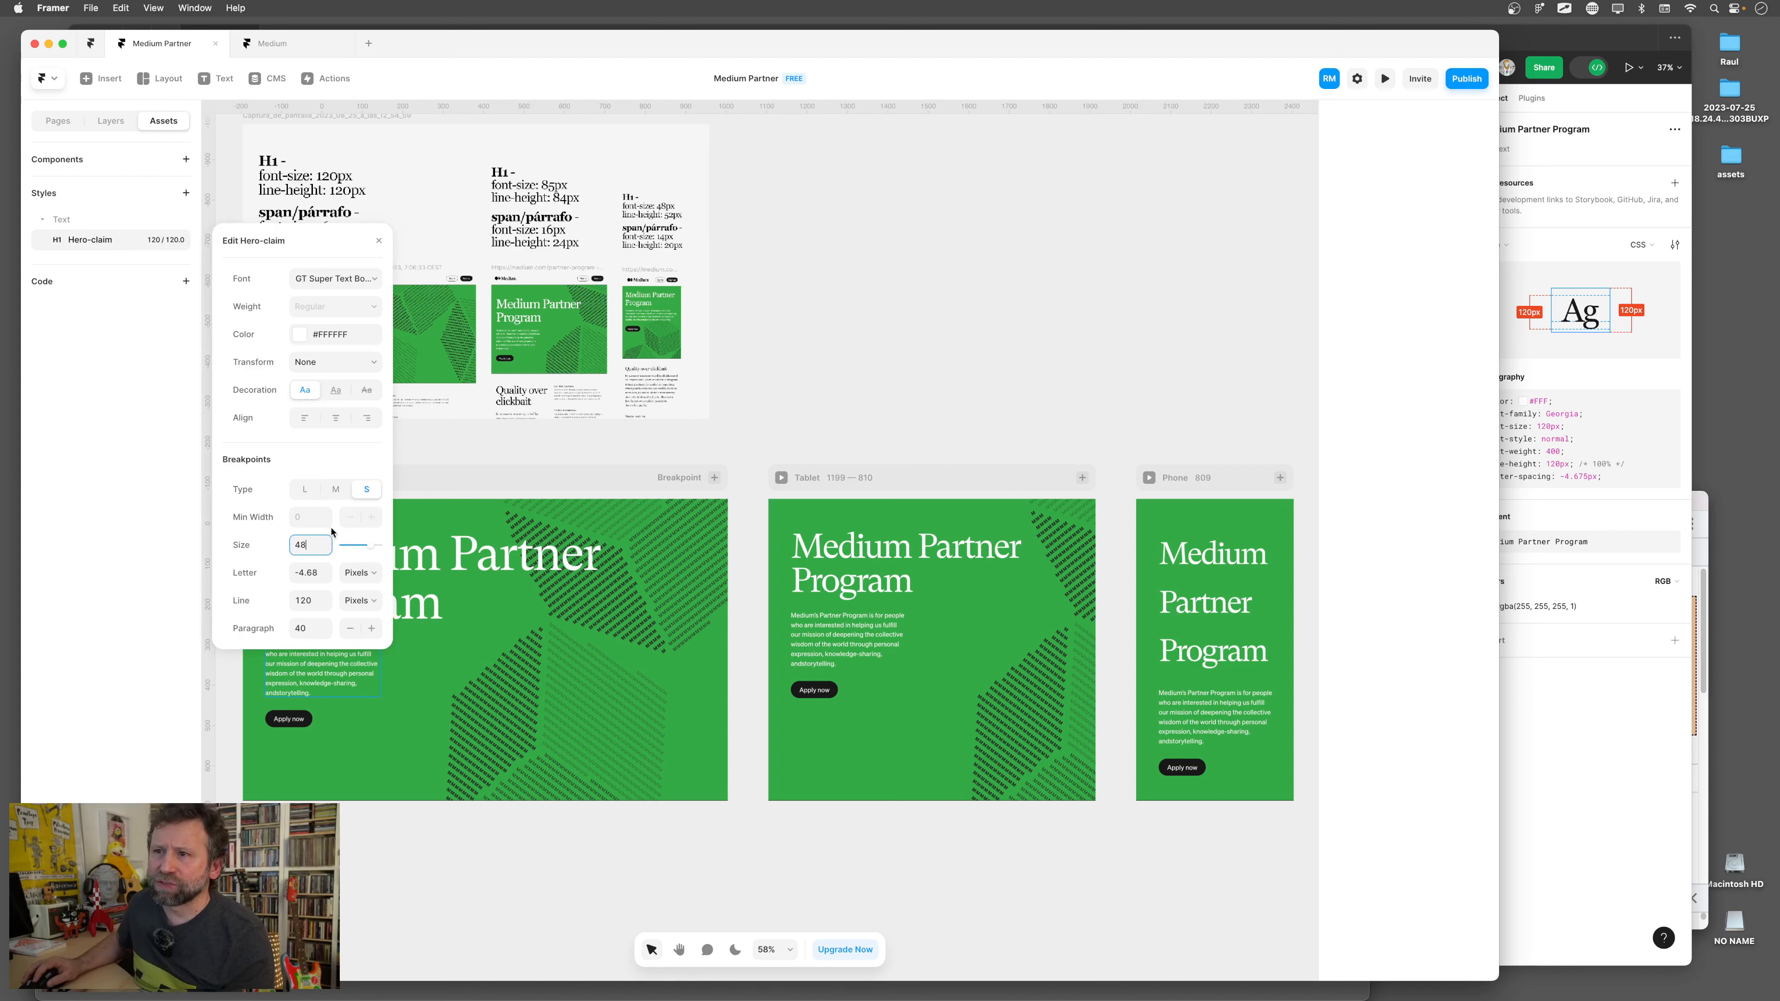
left_click(313, 600)
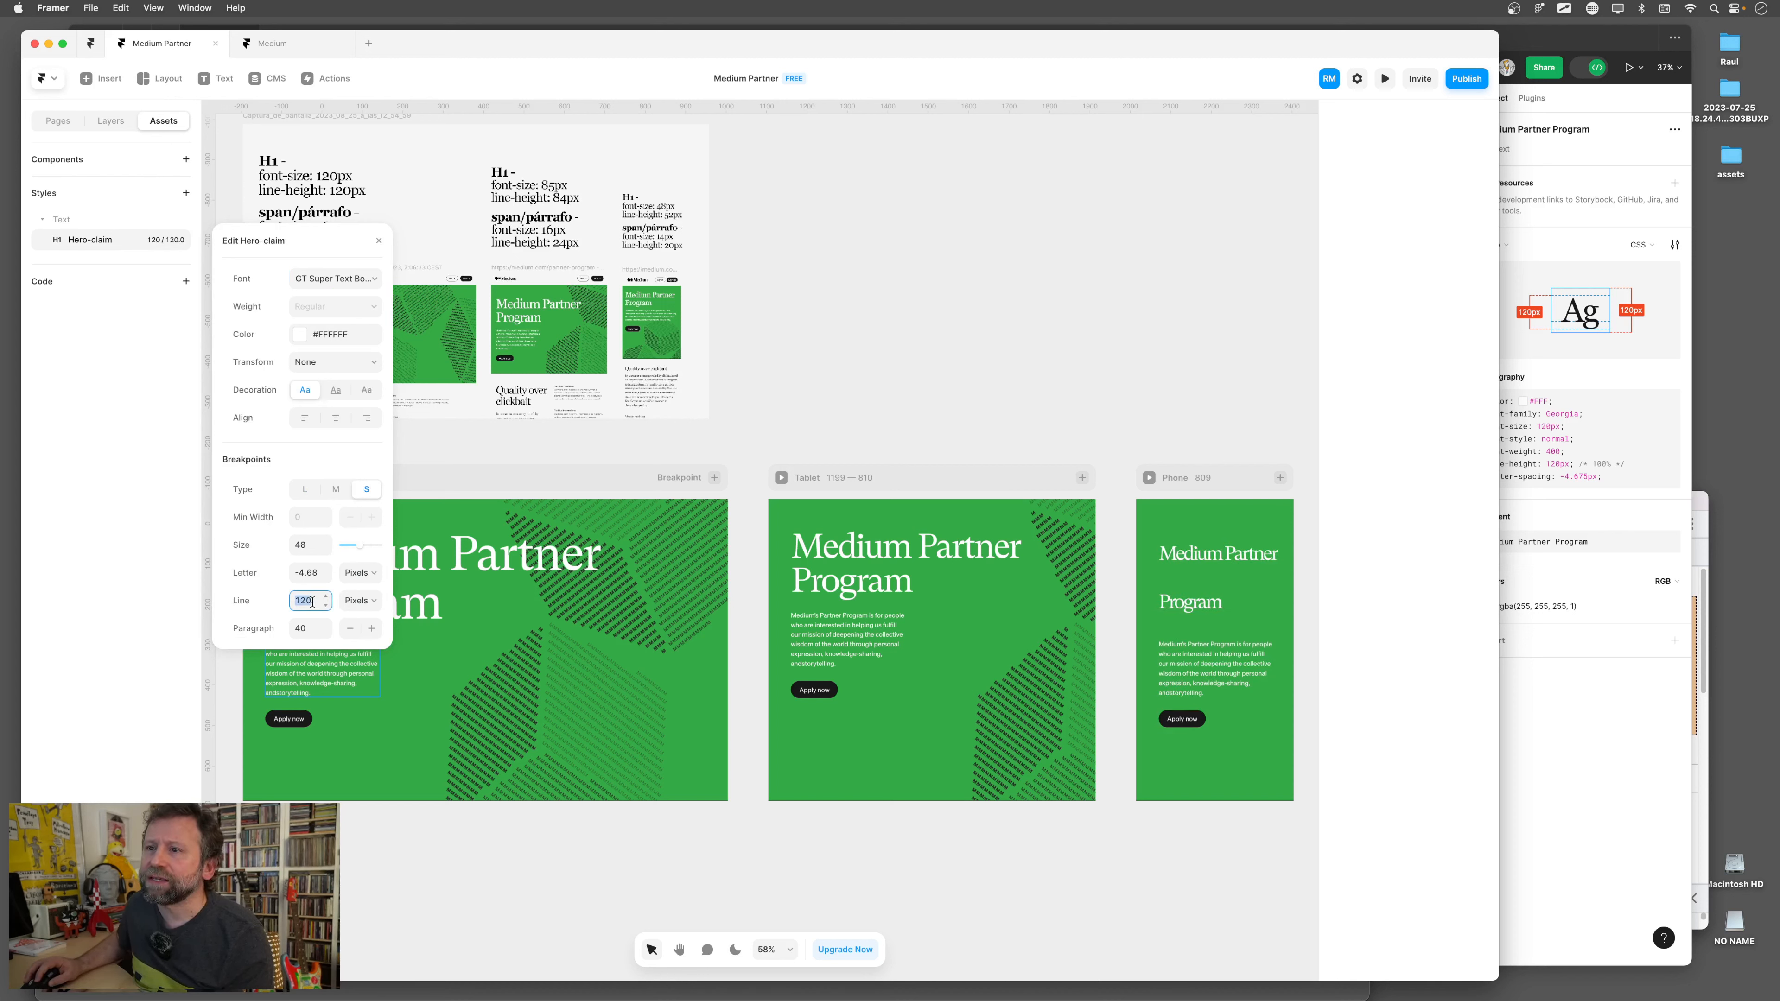
type("52")
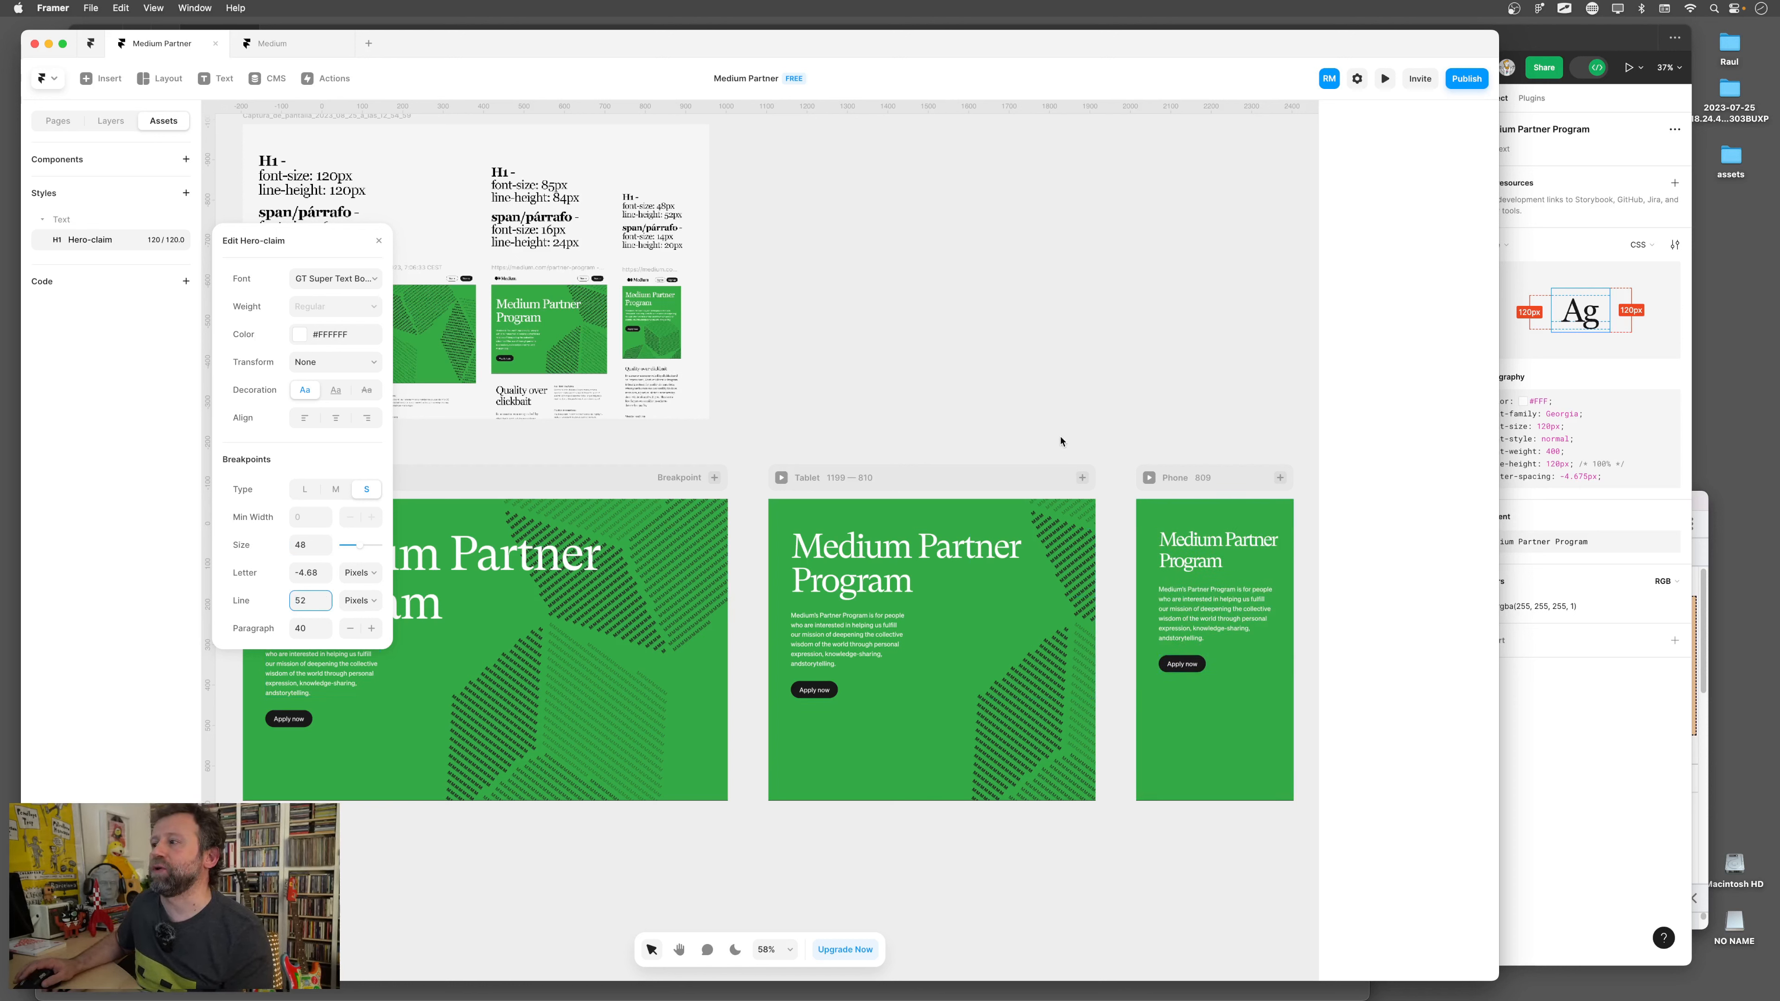
Change the Phone layout's intro paragraph width from a fixed size to Fill
scroll(1060, 440, "down", 3)
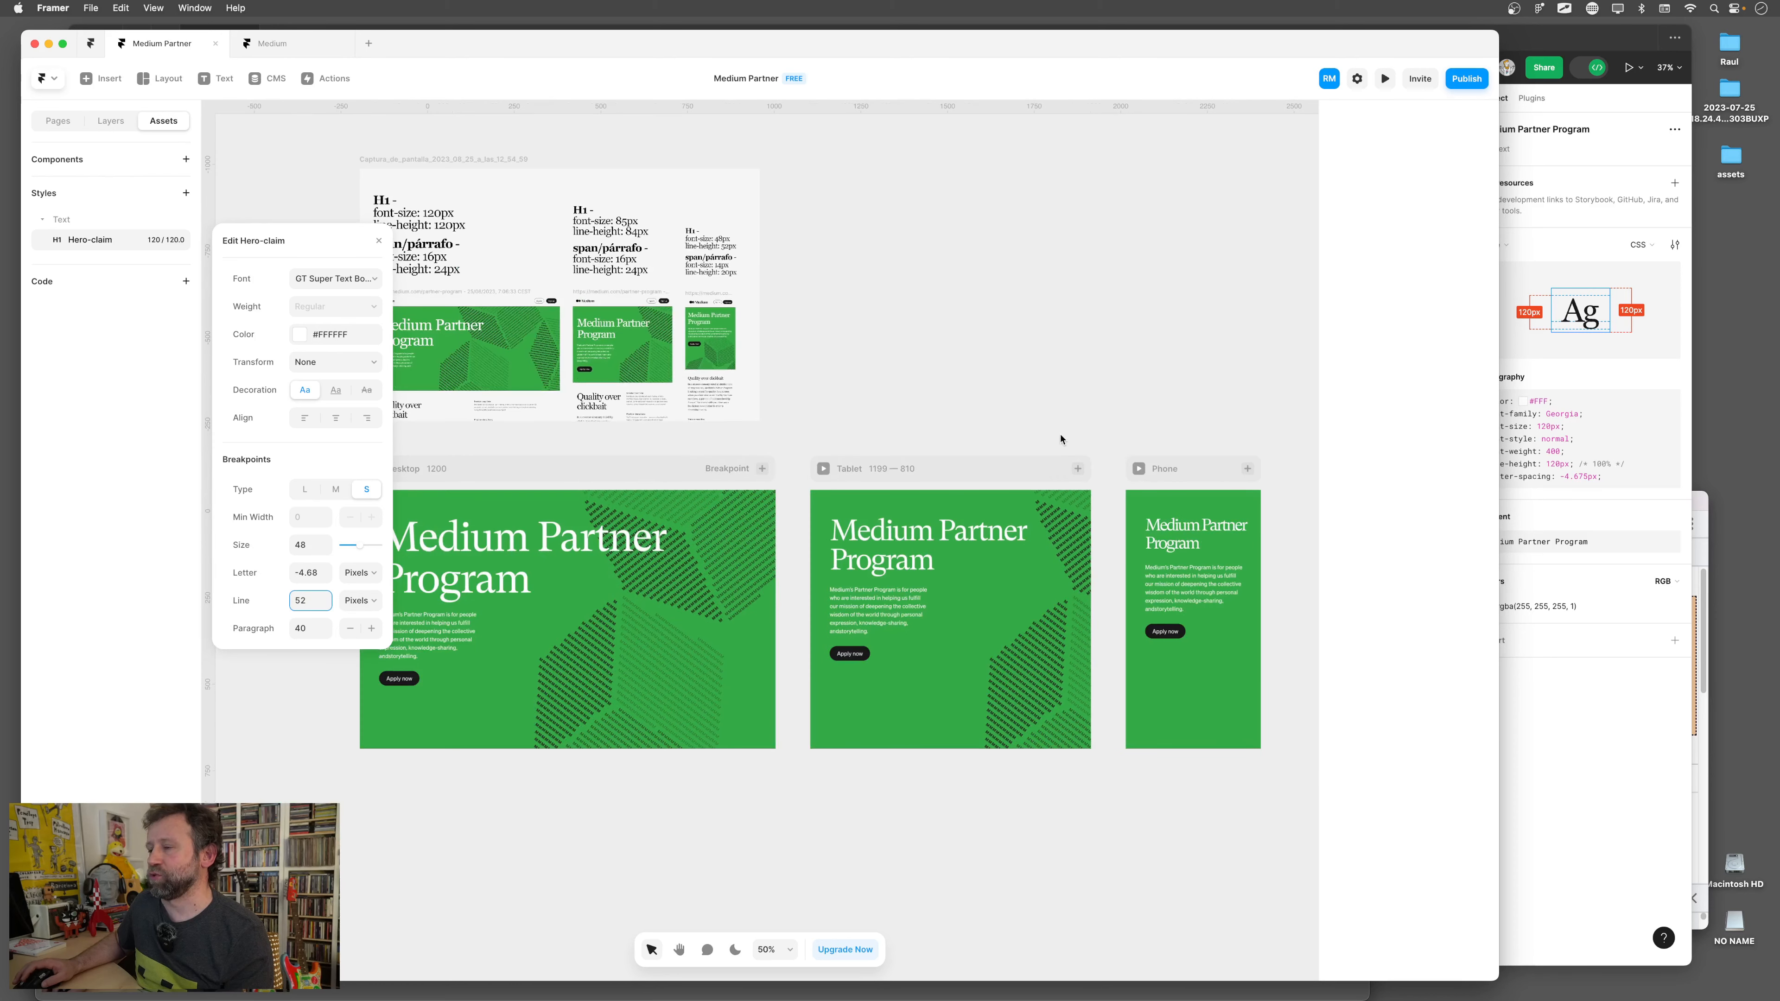
left_click(1174, 596)
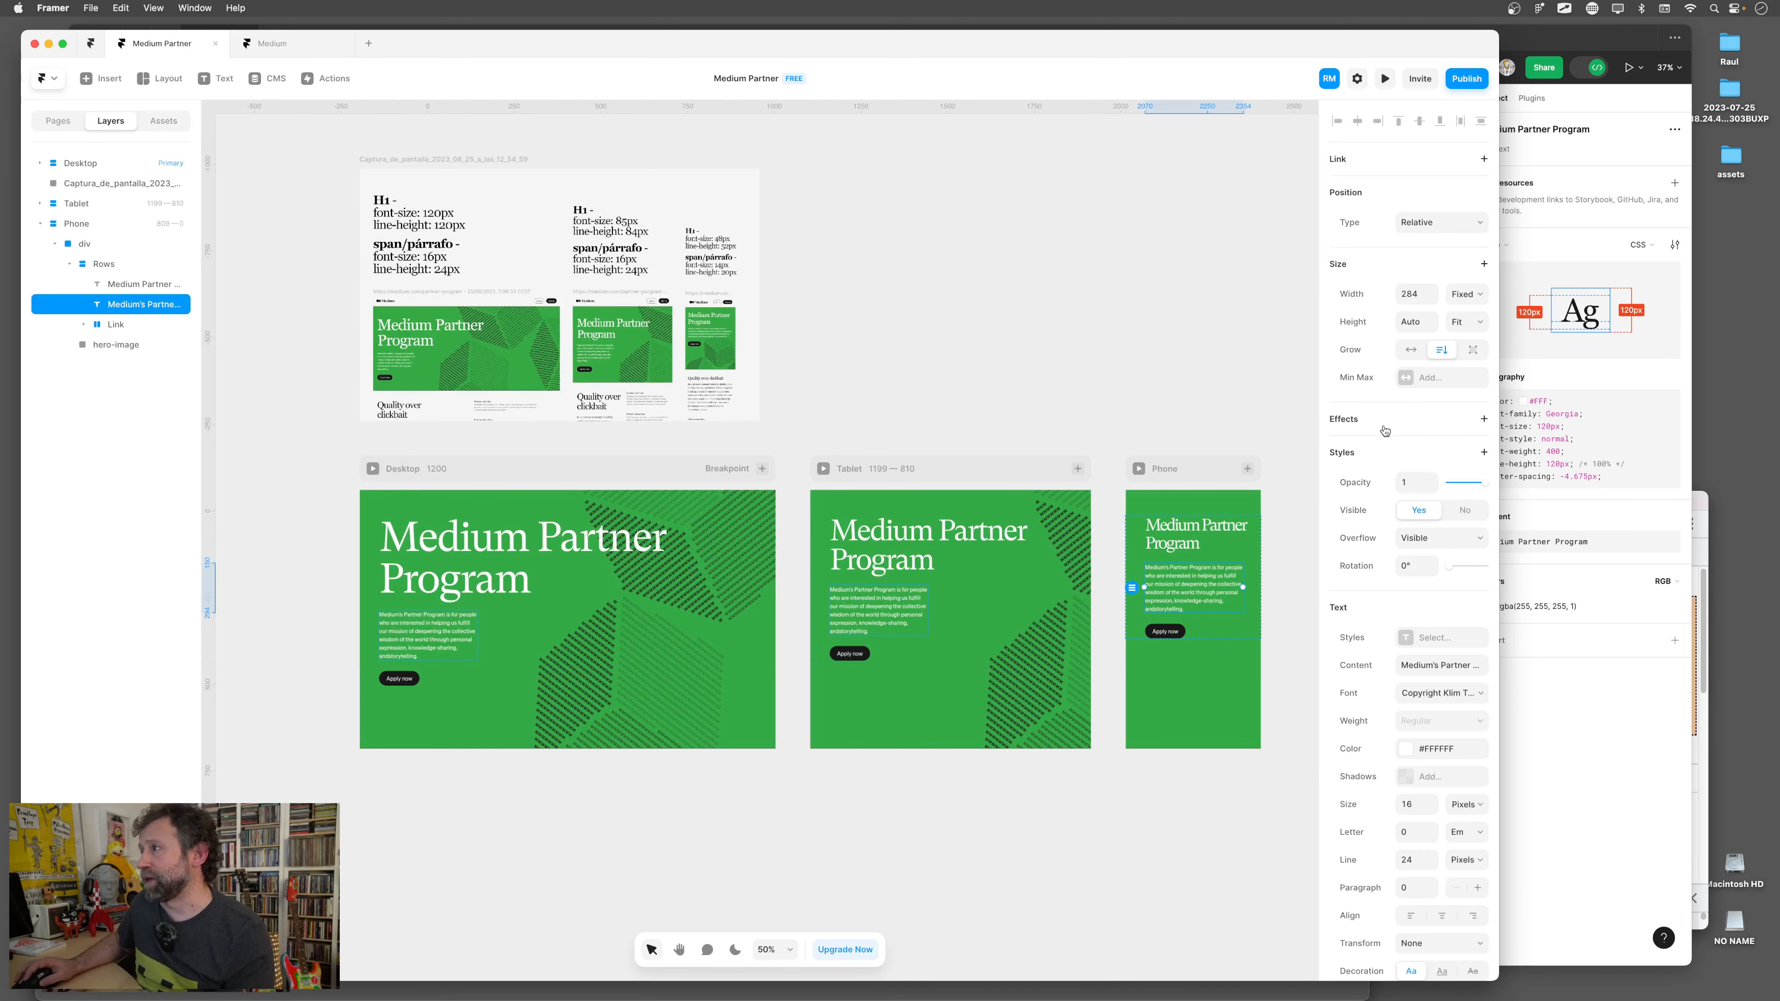
left_click(1464, 294)
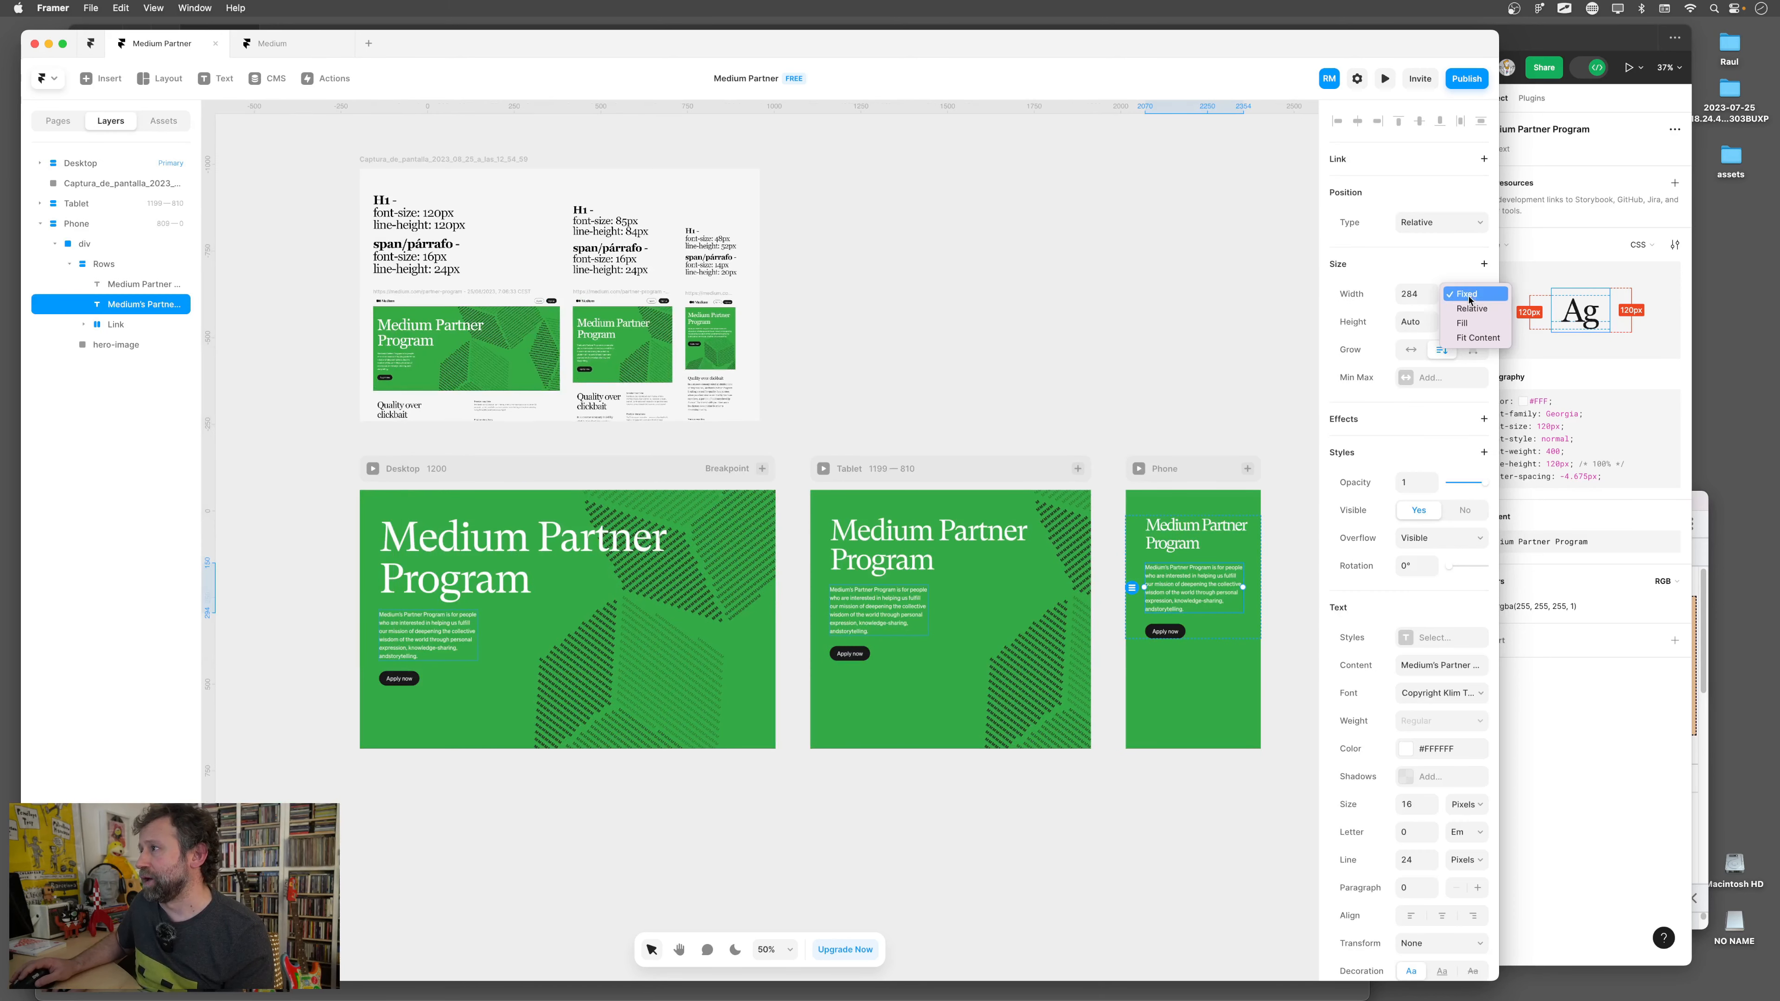
left_click(1469, 323)
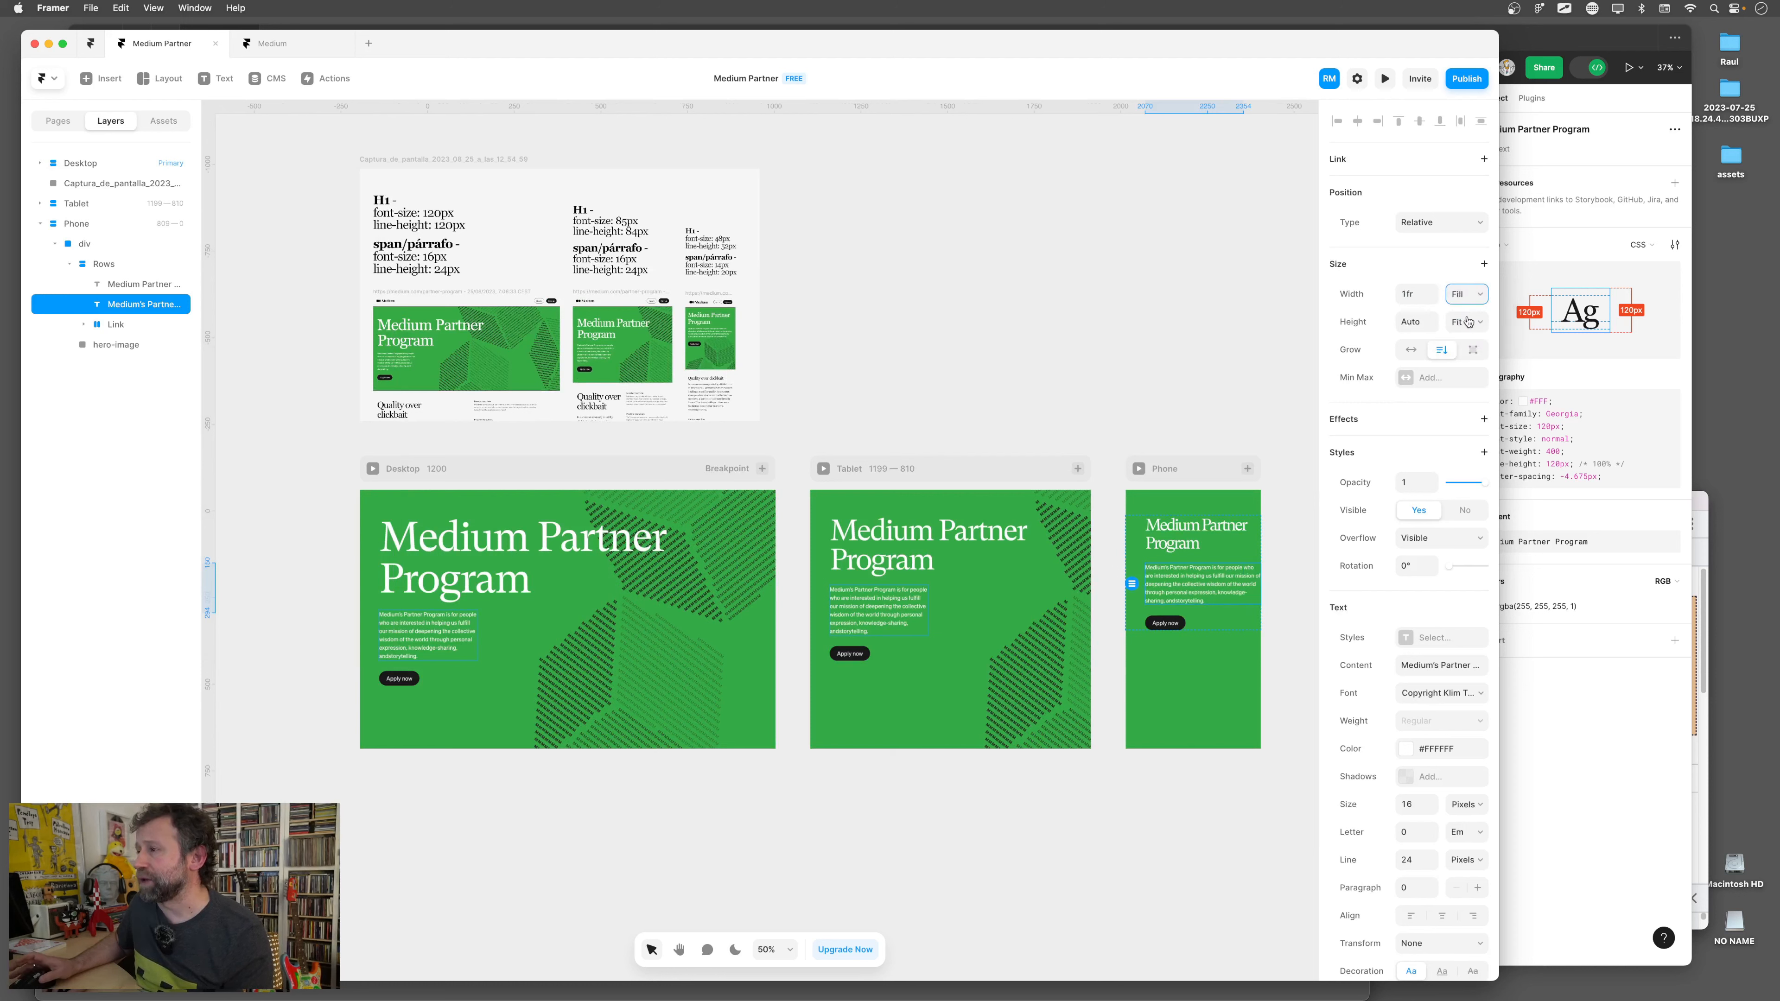
Set the left and right padding of the Phone layout's Rows stack to 40
left_click(1139, 539)
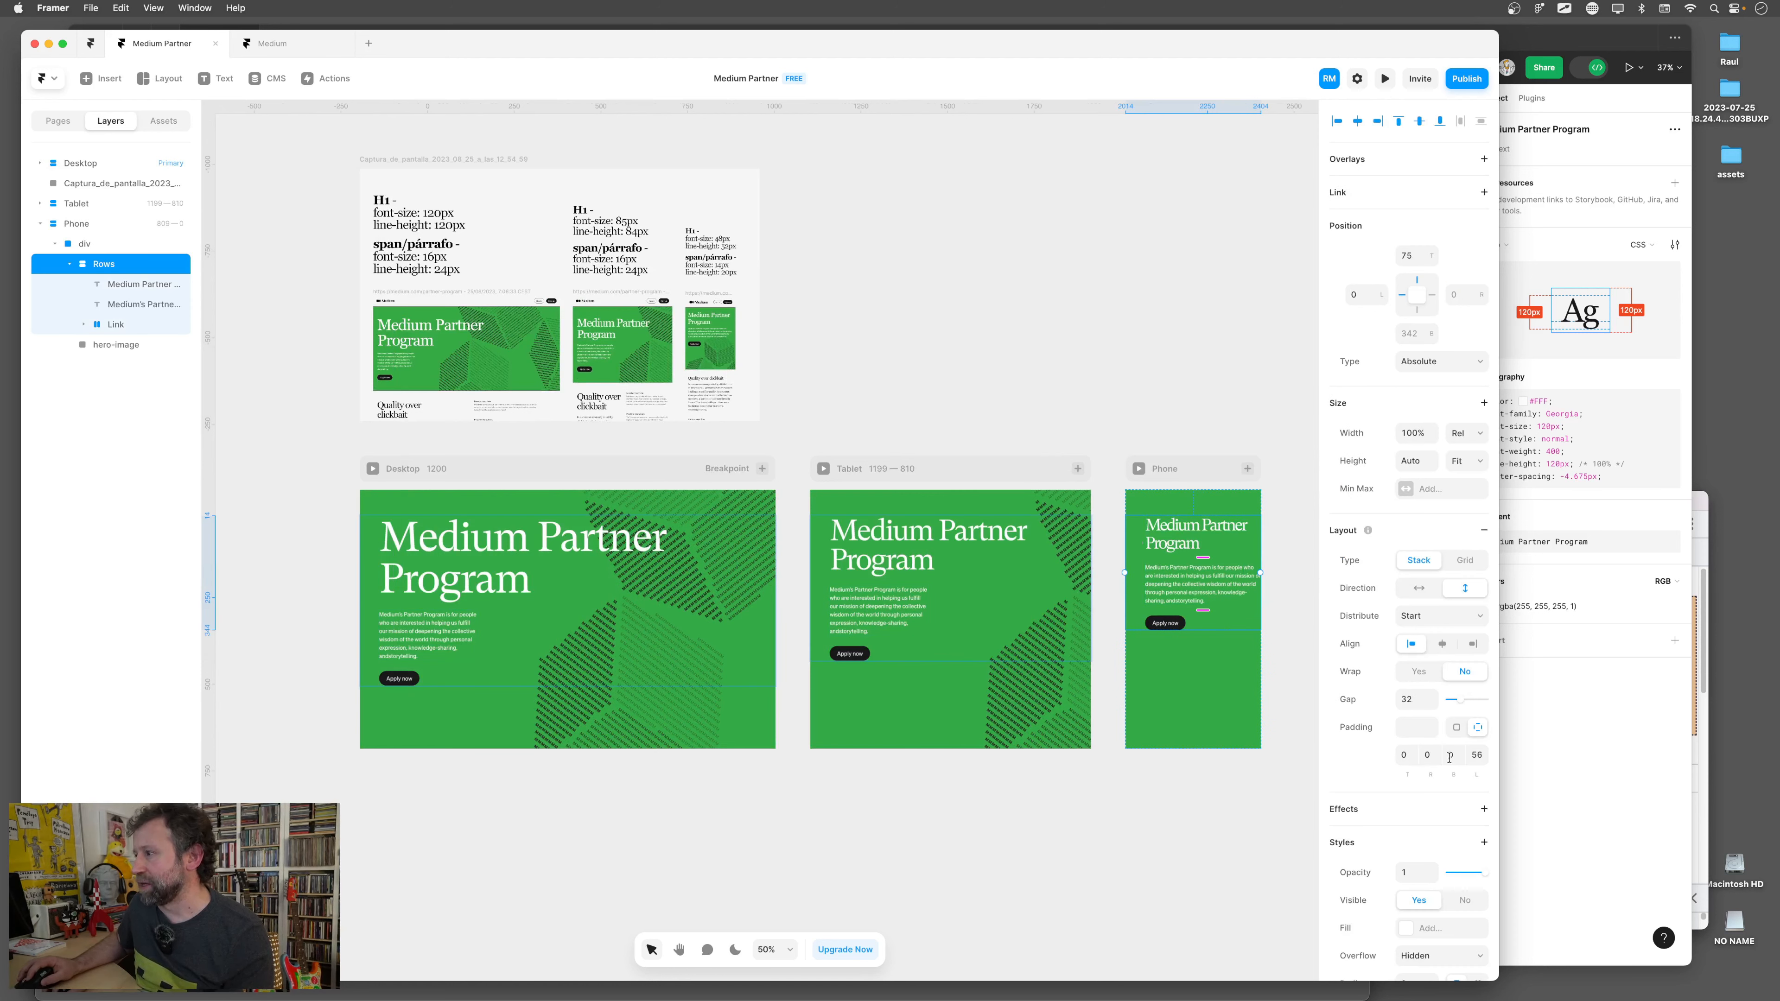
left_click(1474, 753)
type("40")
left_click(1431, 755)
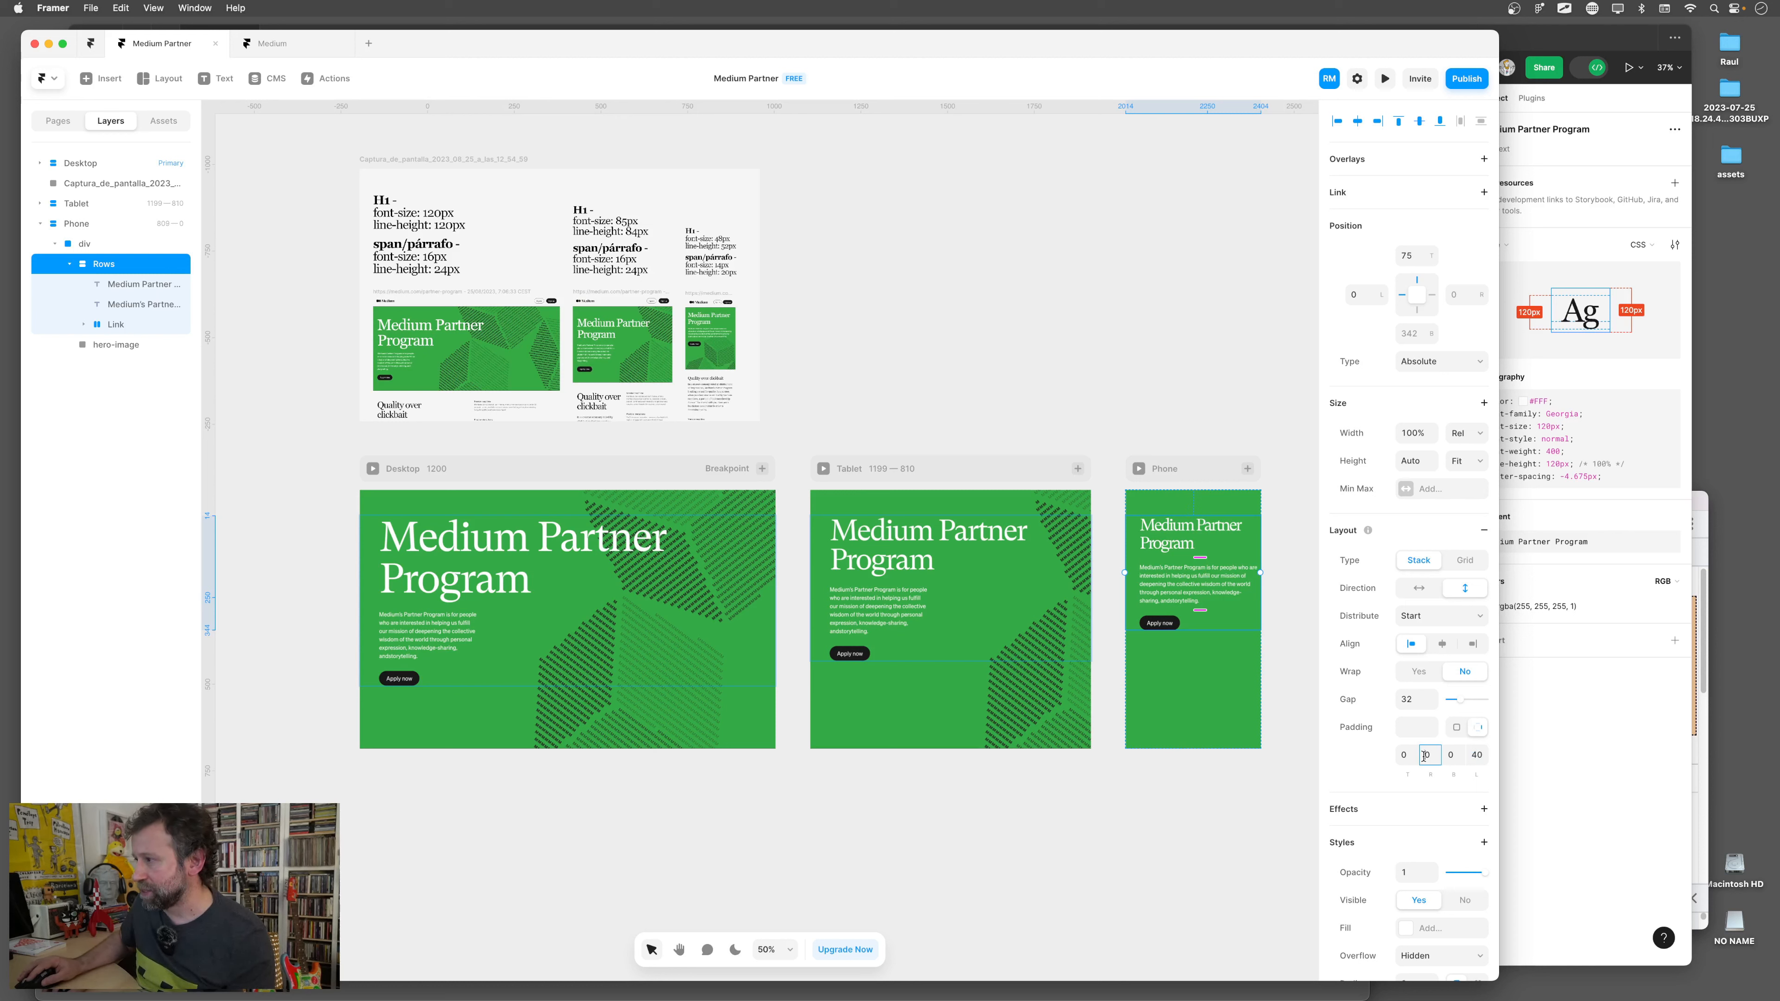
type("40")
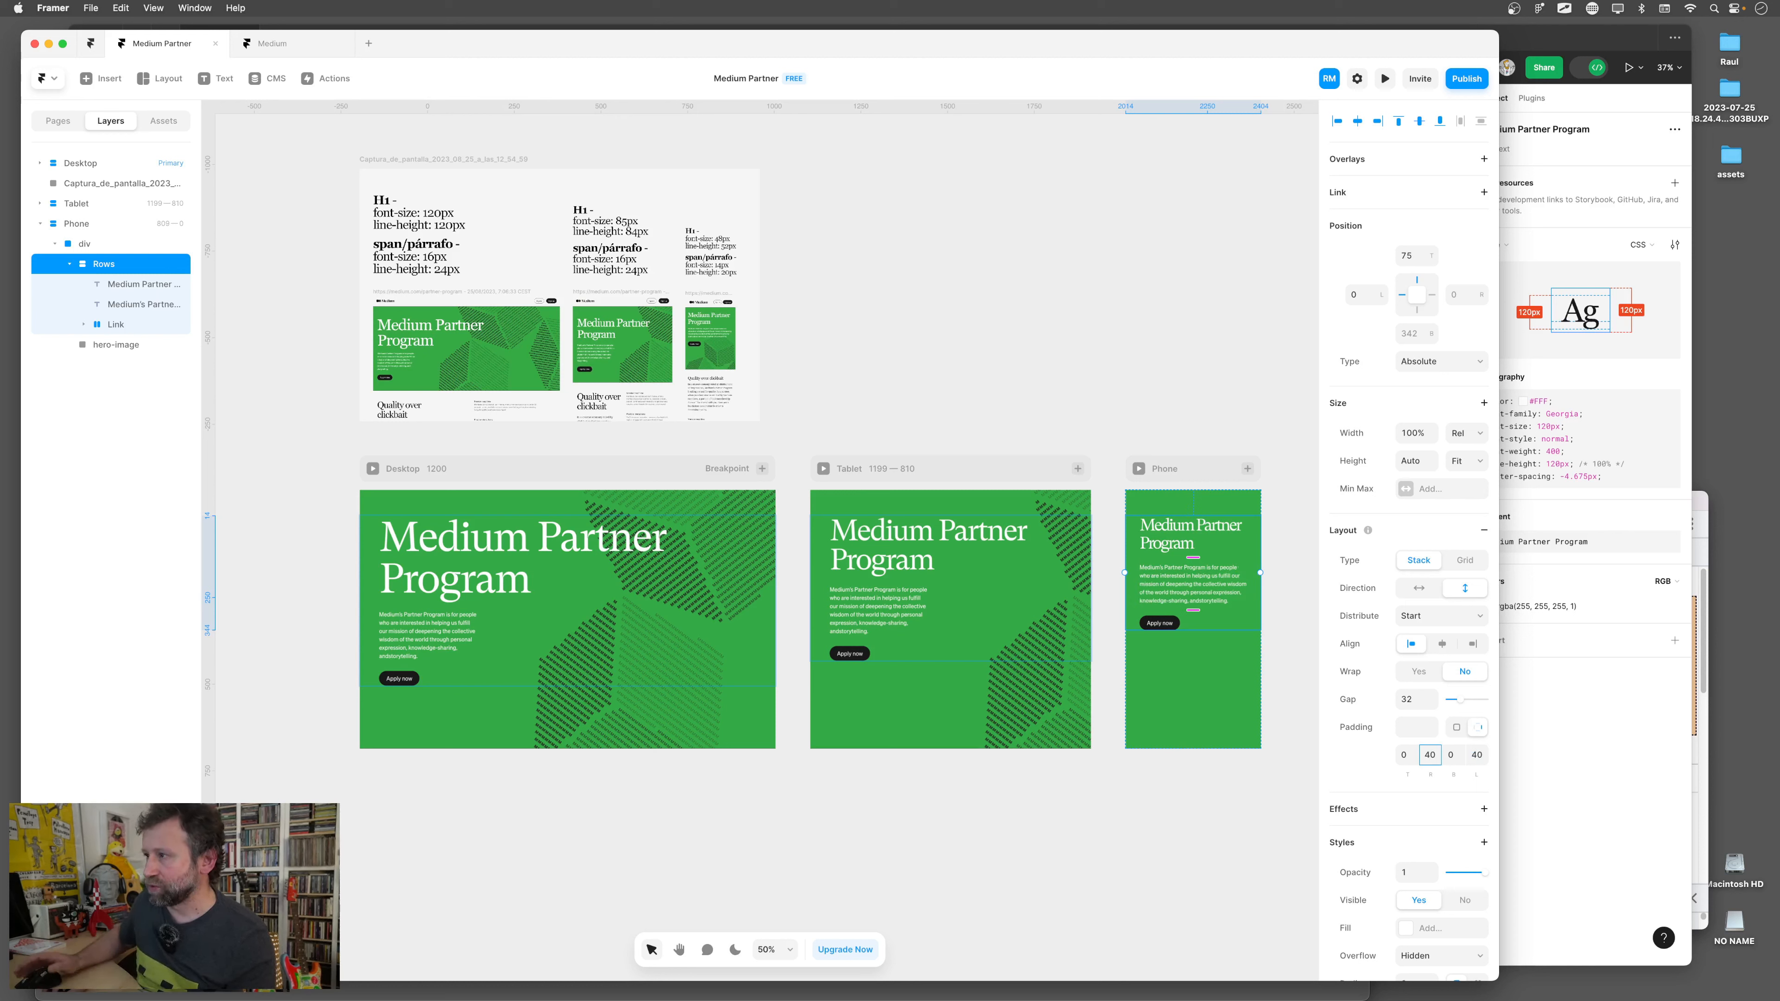
Nudge the Tablet layout's hero-image about 31 px to the left
left_click(1072, 505)
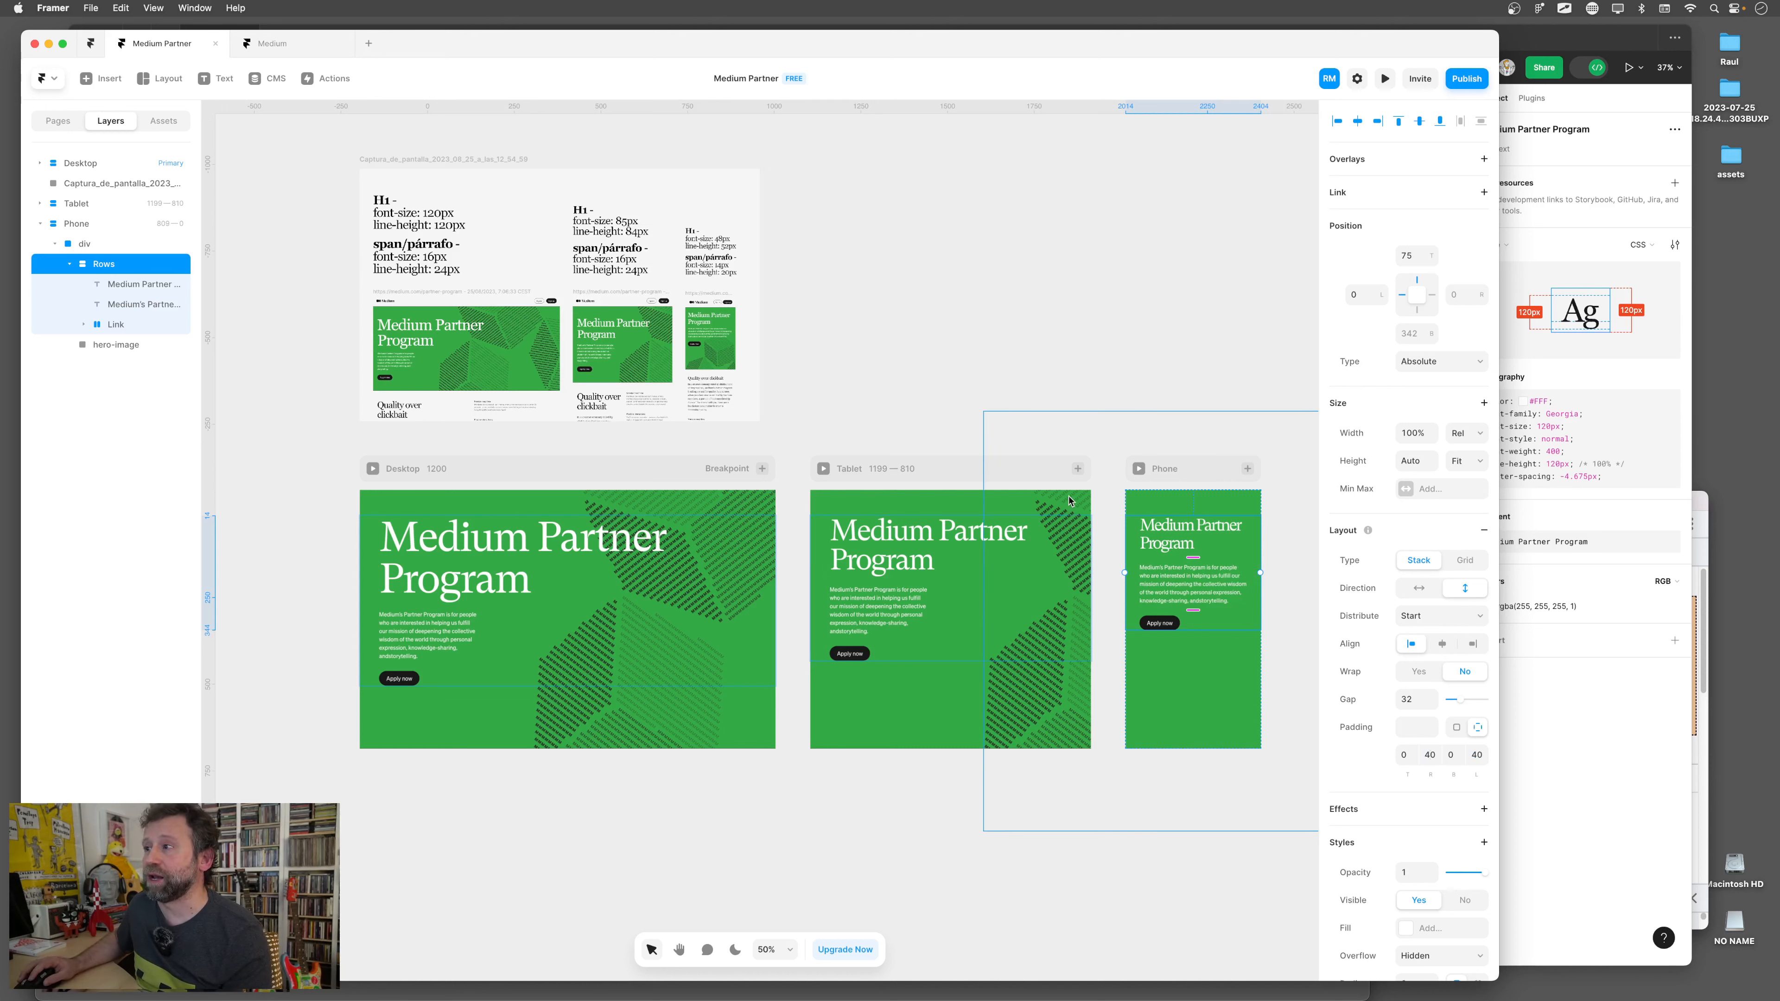
key("Left")
key("Left")
key("Left")
key("Left")
key("Left")
key("Left")
key("Left")
key("Left")
key("Left")
key("Left")
key("Left")
key("Left")
key("Left")
key("Left")
key("Left")
key("Left")
key("Left")
key("Left")
key("Left")
key("Left")
key("Left")
key("Left")
key("Left")
key("Left")
key("Left")
key("Left")
key("Left")
key("Left")
key("Left")
key("Left")
key("Left")
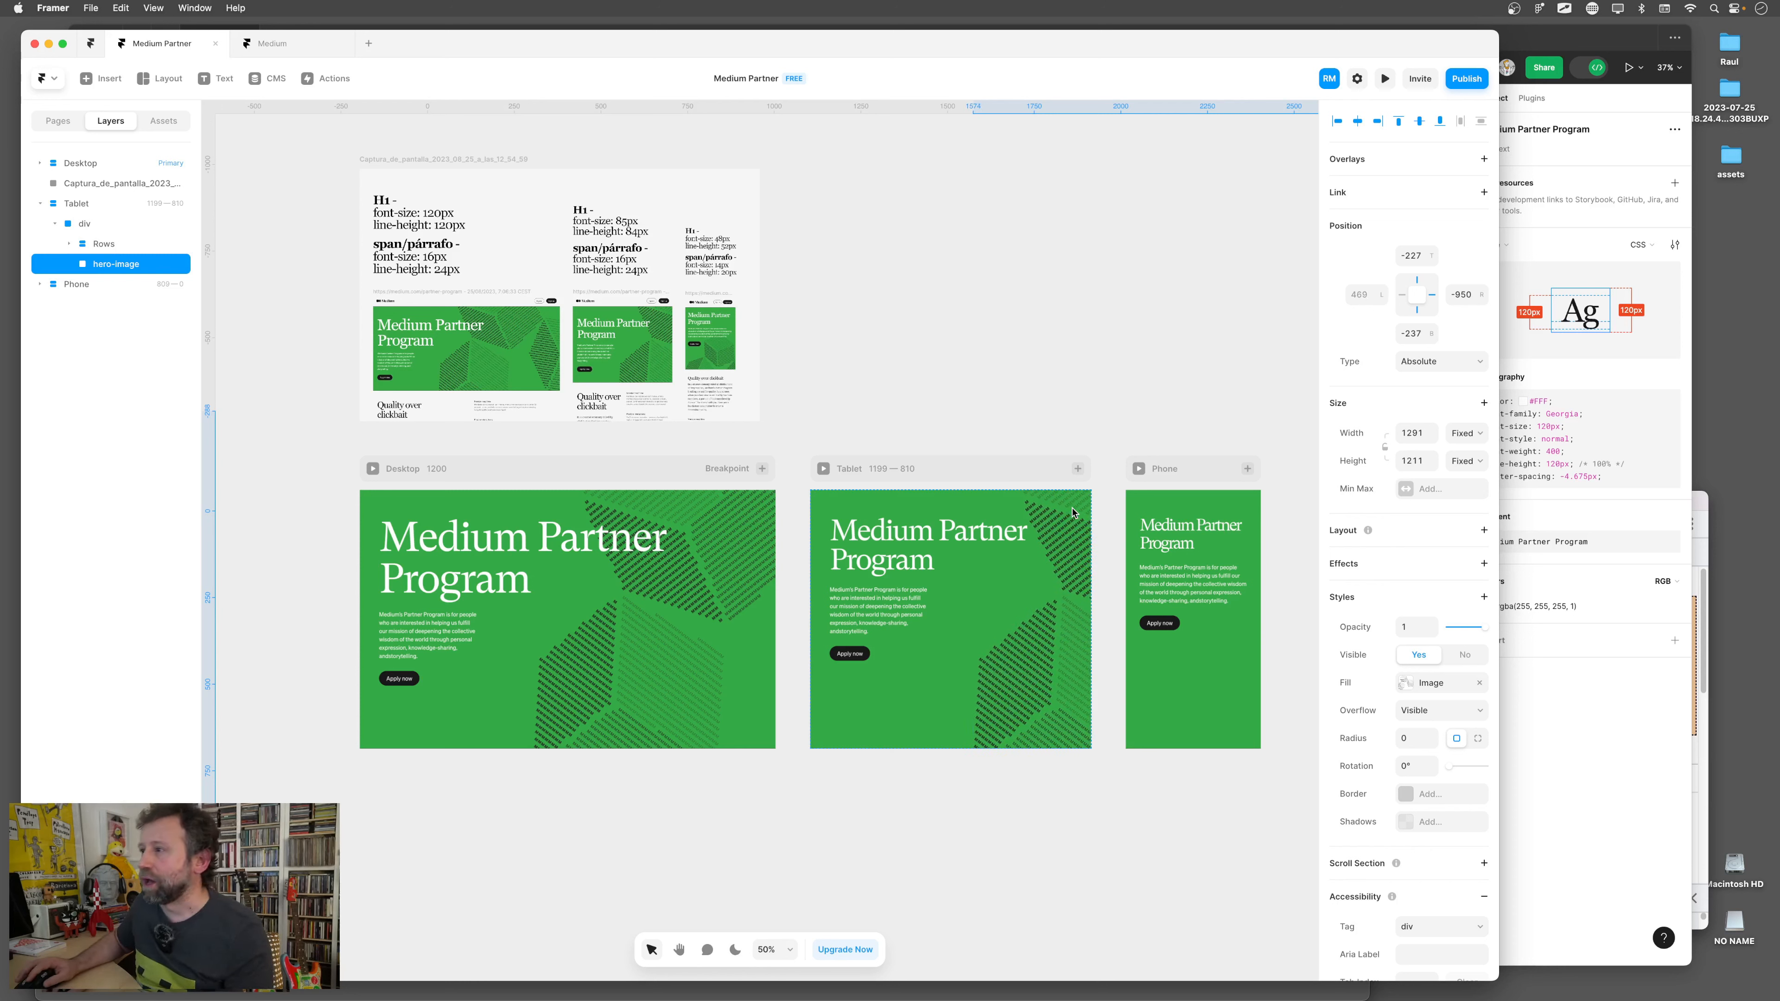
Set the left position of the Phone layout's hero-image to 0
left_click(1229, 503)
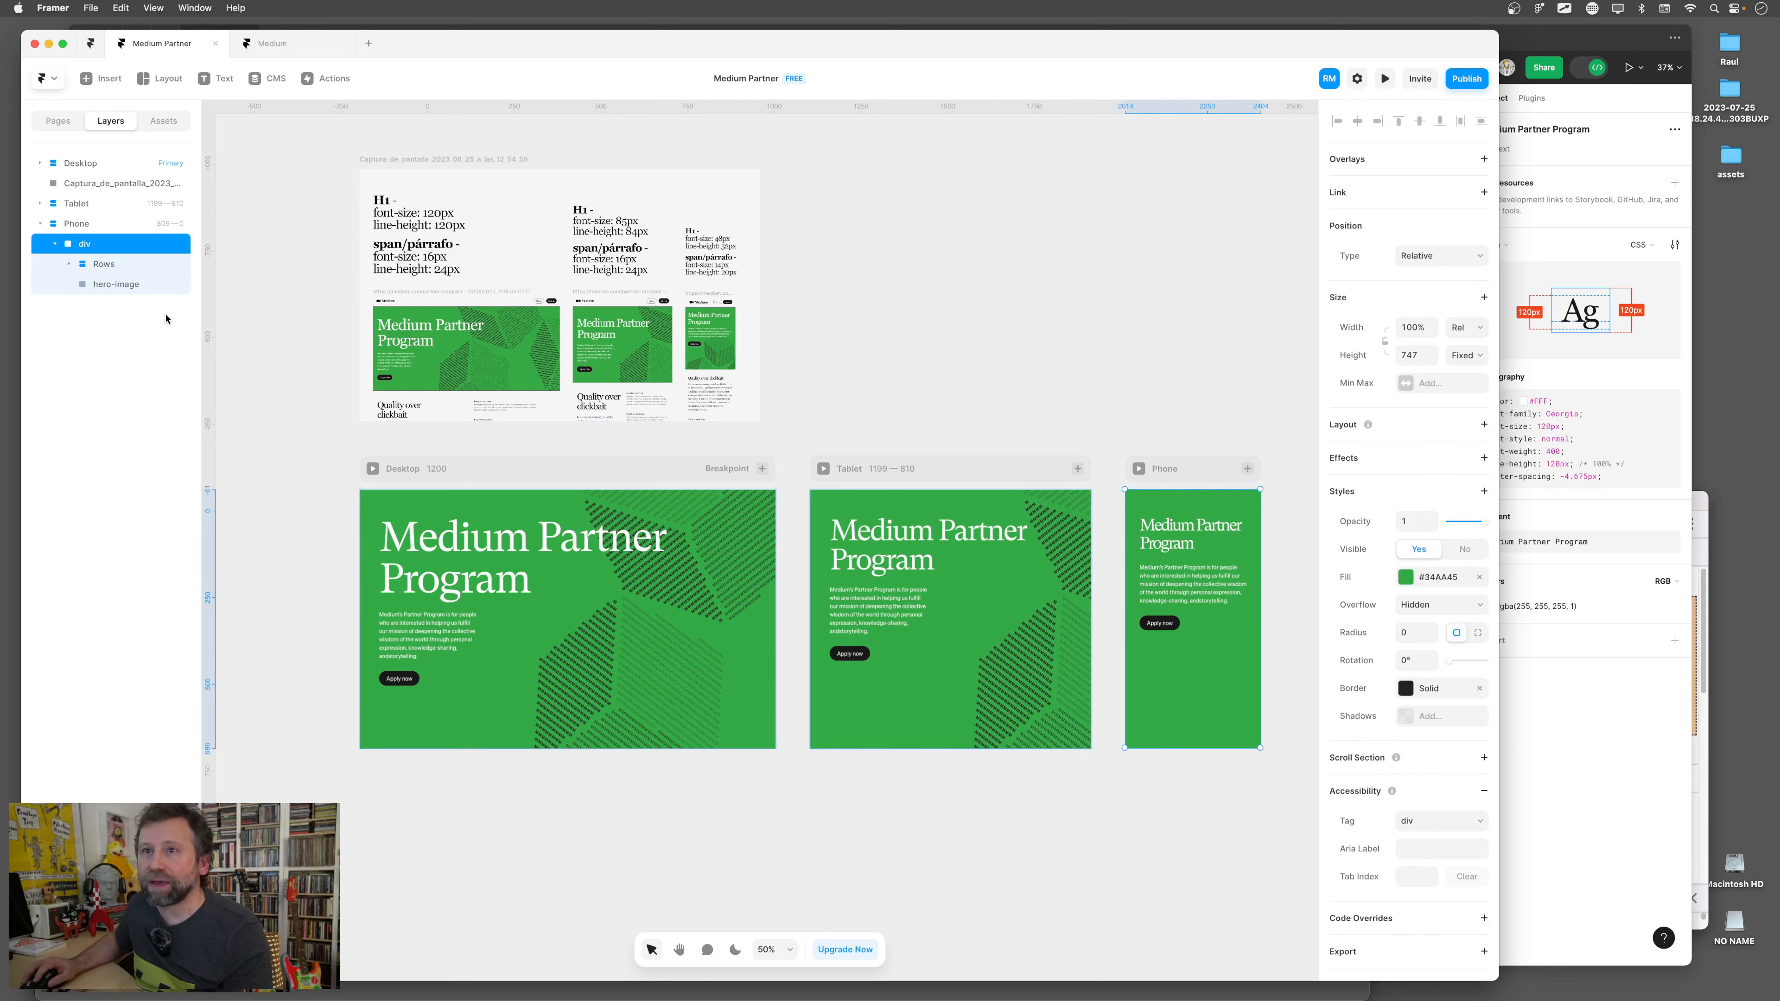
left_click(112, 283)
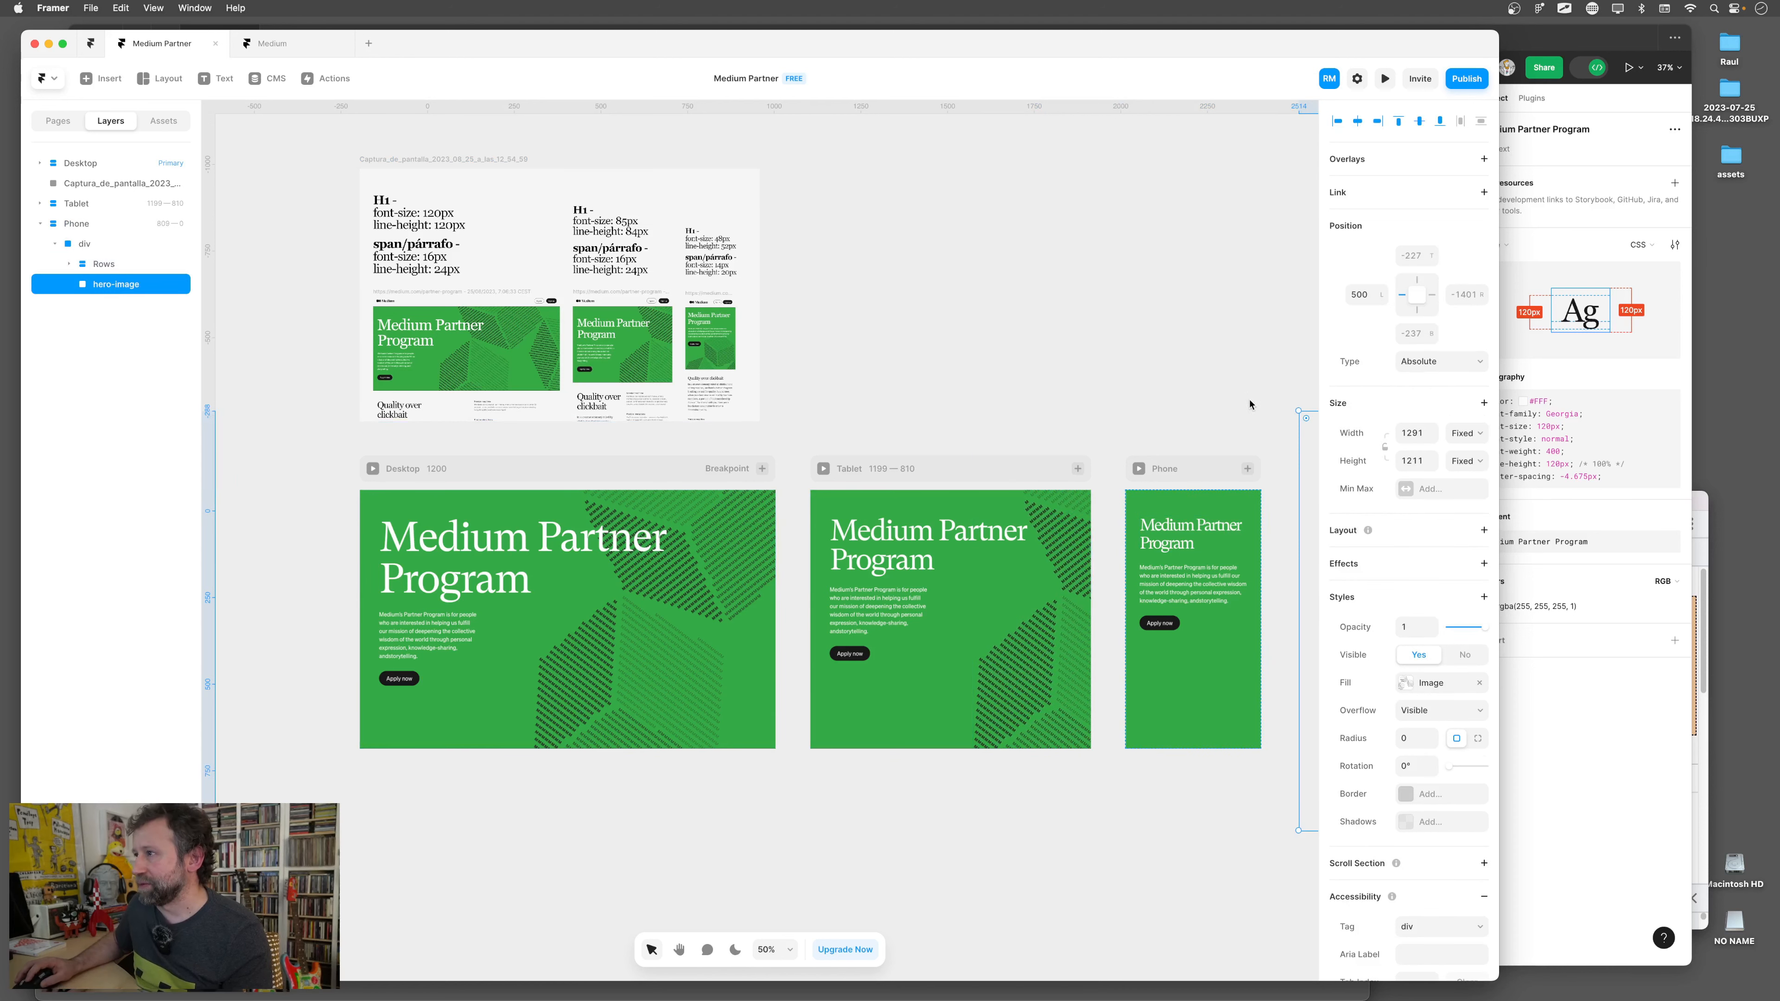
scroll(1250, 404, "right", 5)
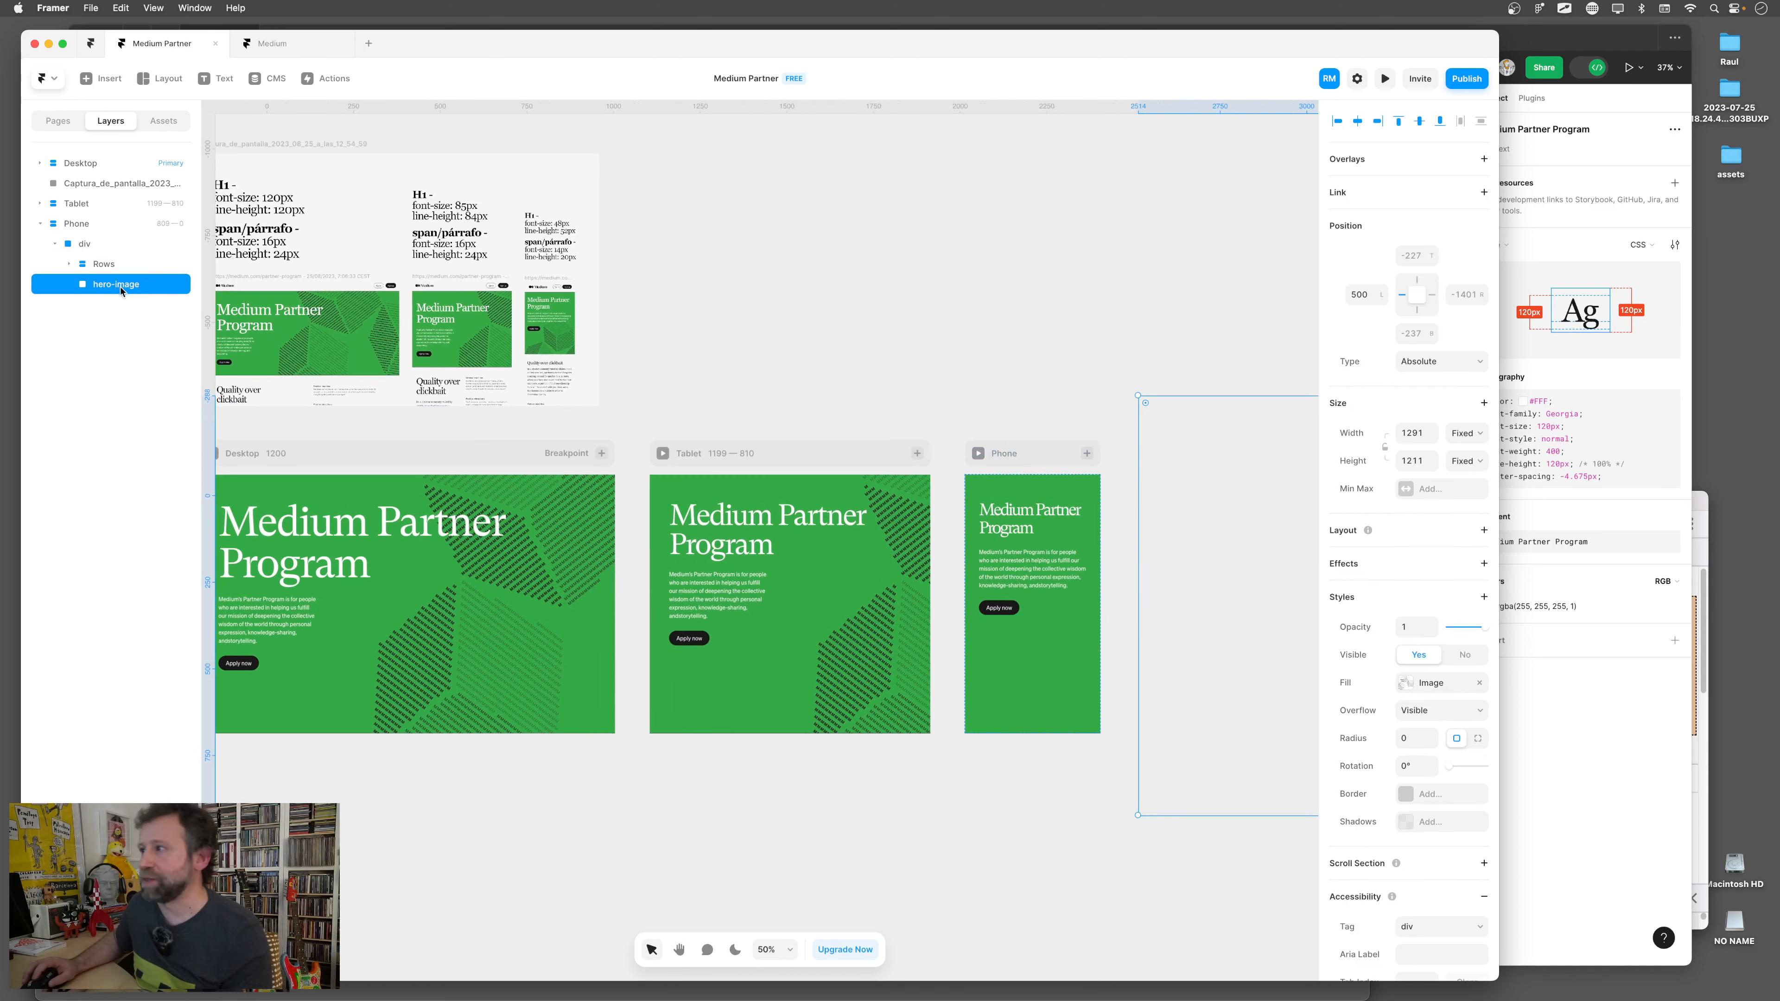
left_click(1366, 296)
type("0")
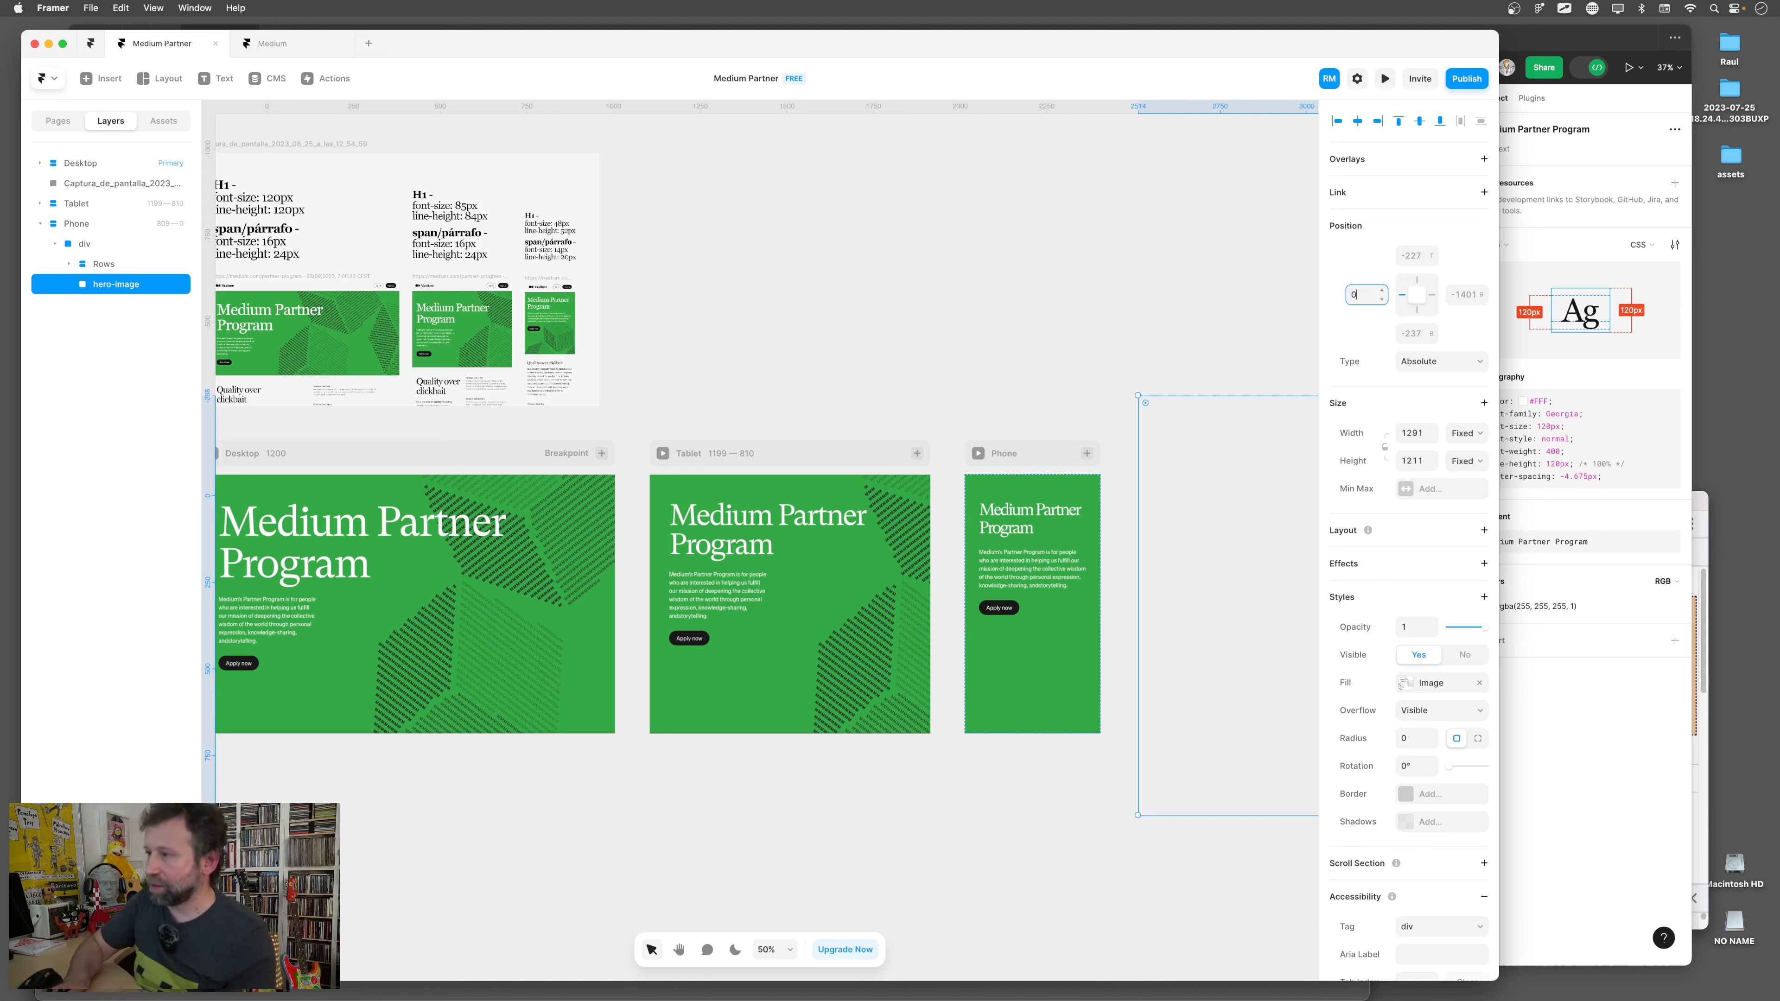
key("Return")
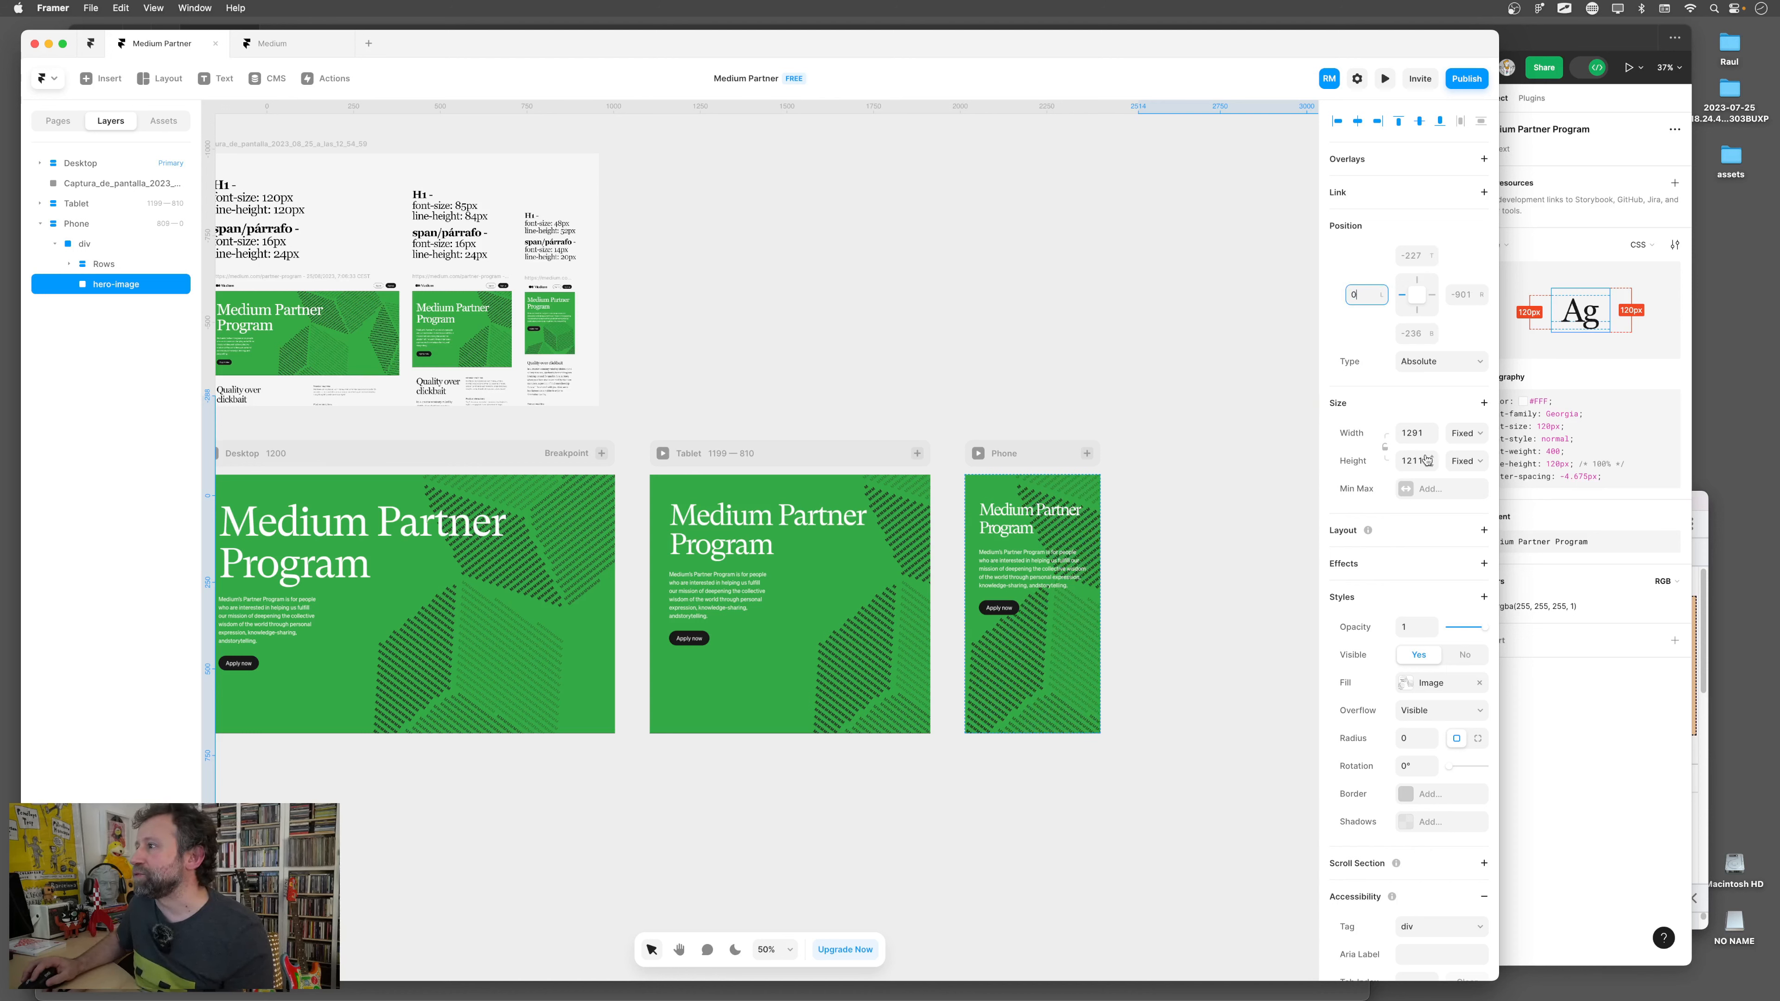
Lock the Phone hero-image's aspect ratio and set its width to 400
left_click(1385, 447)
left_click(1411, 433)
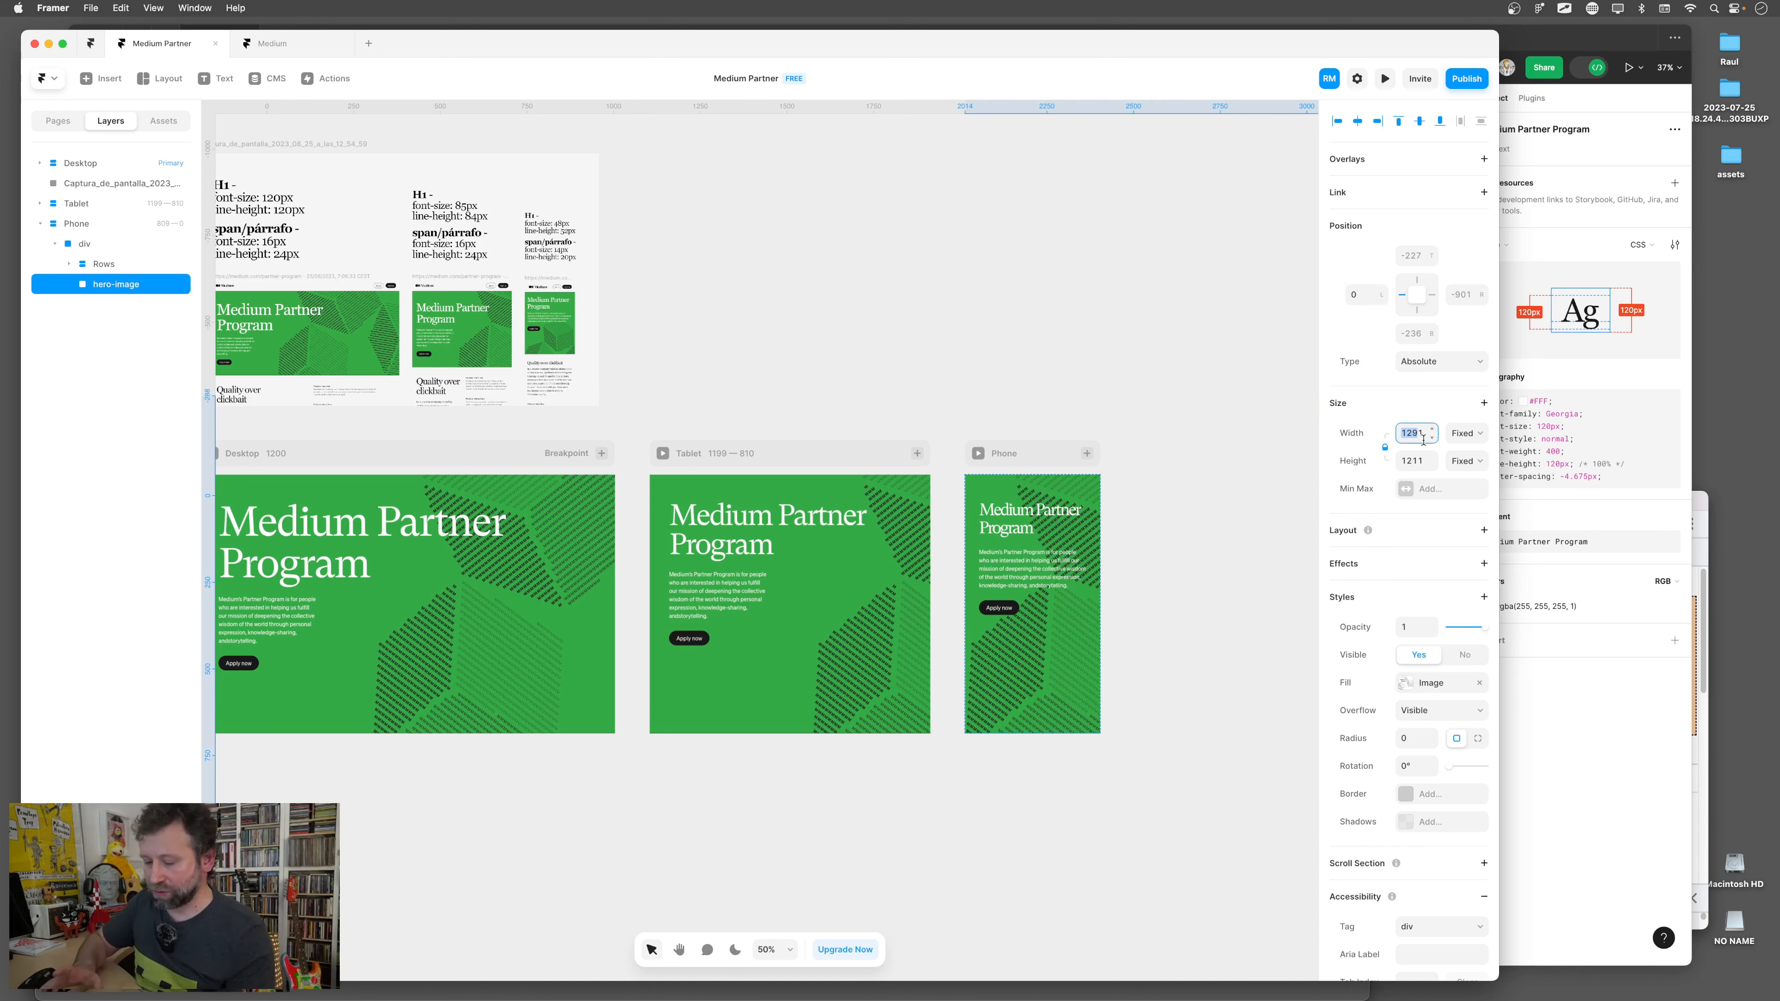
key("BackSpace")
key("BackSpace")
key("BackSpace")
key("BackSpace")
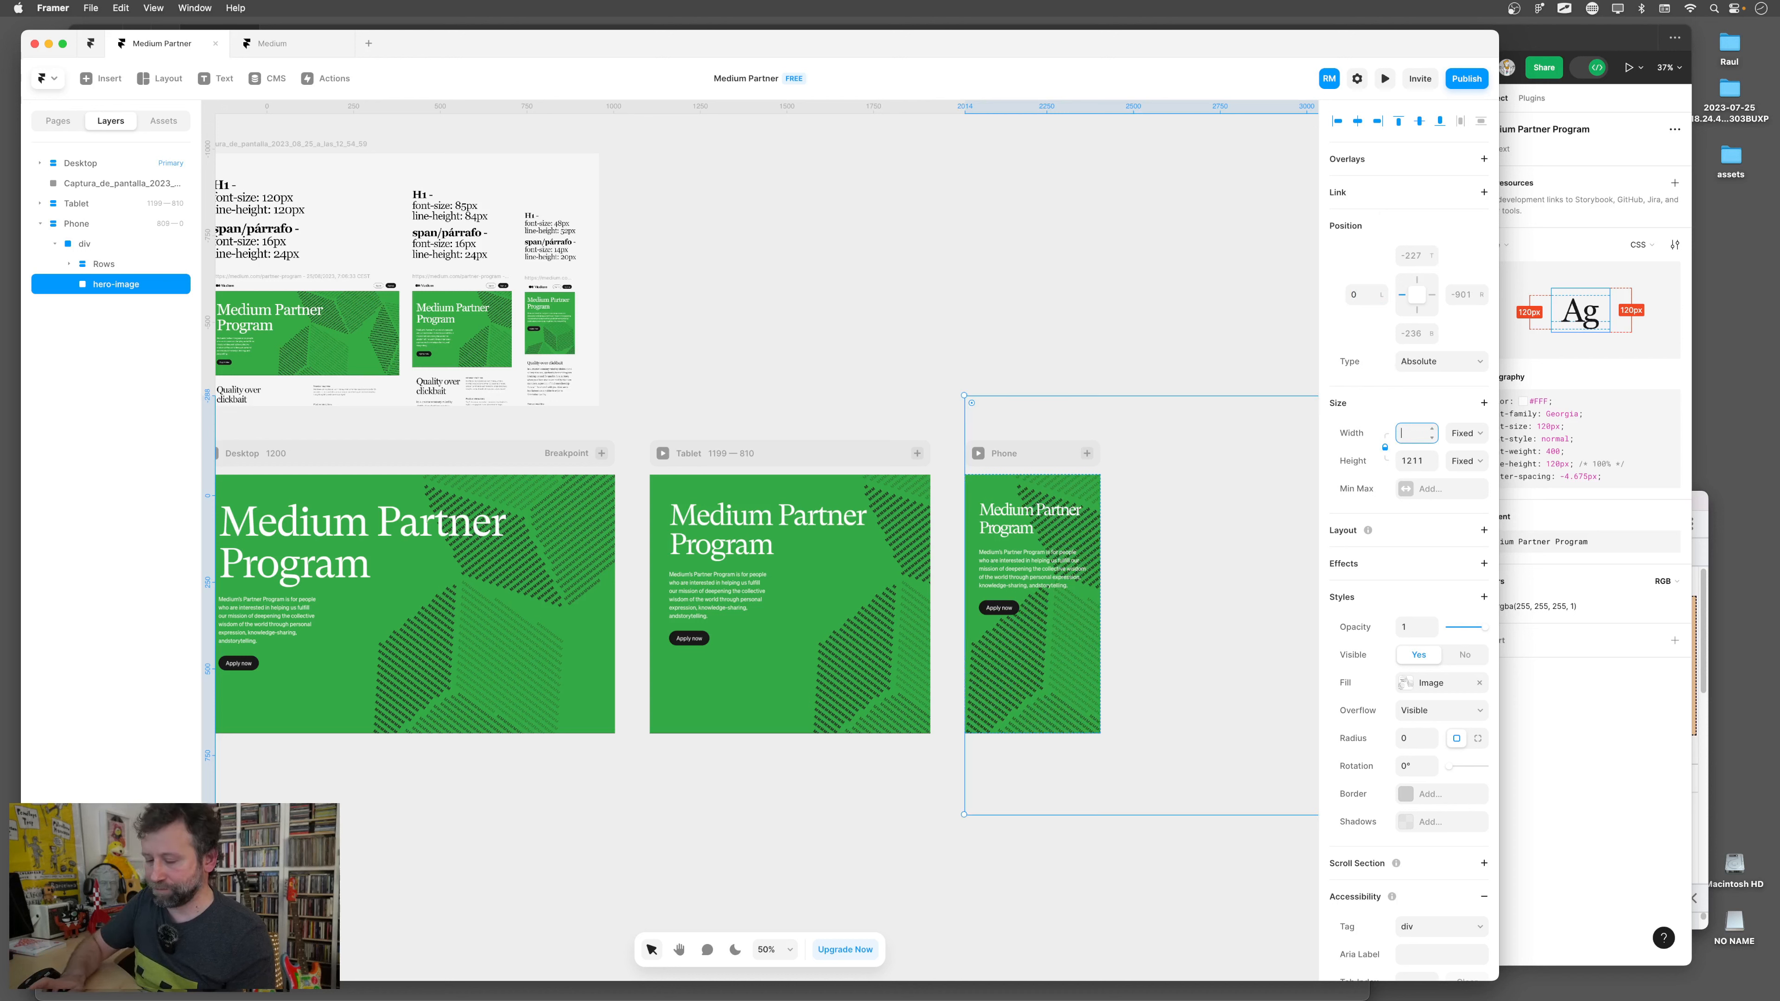
key("Return")
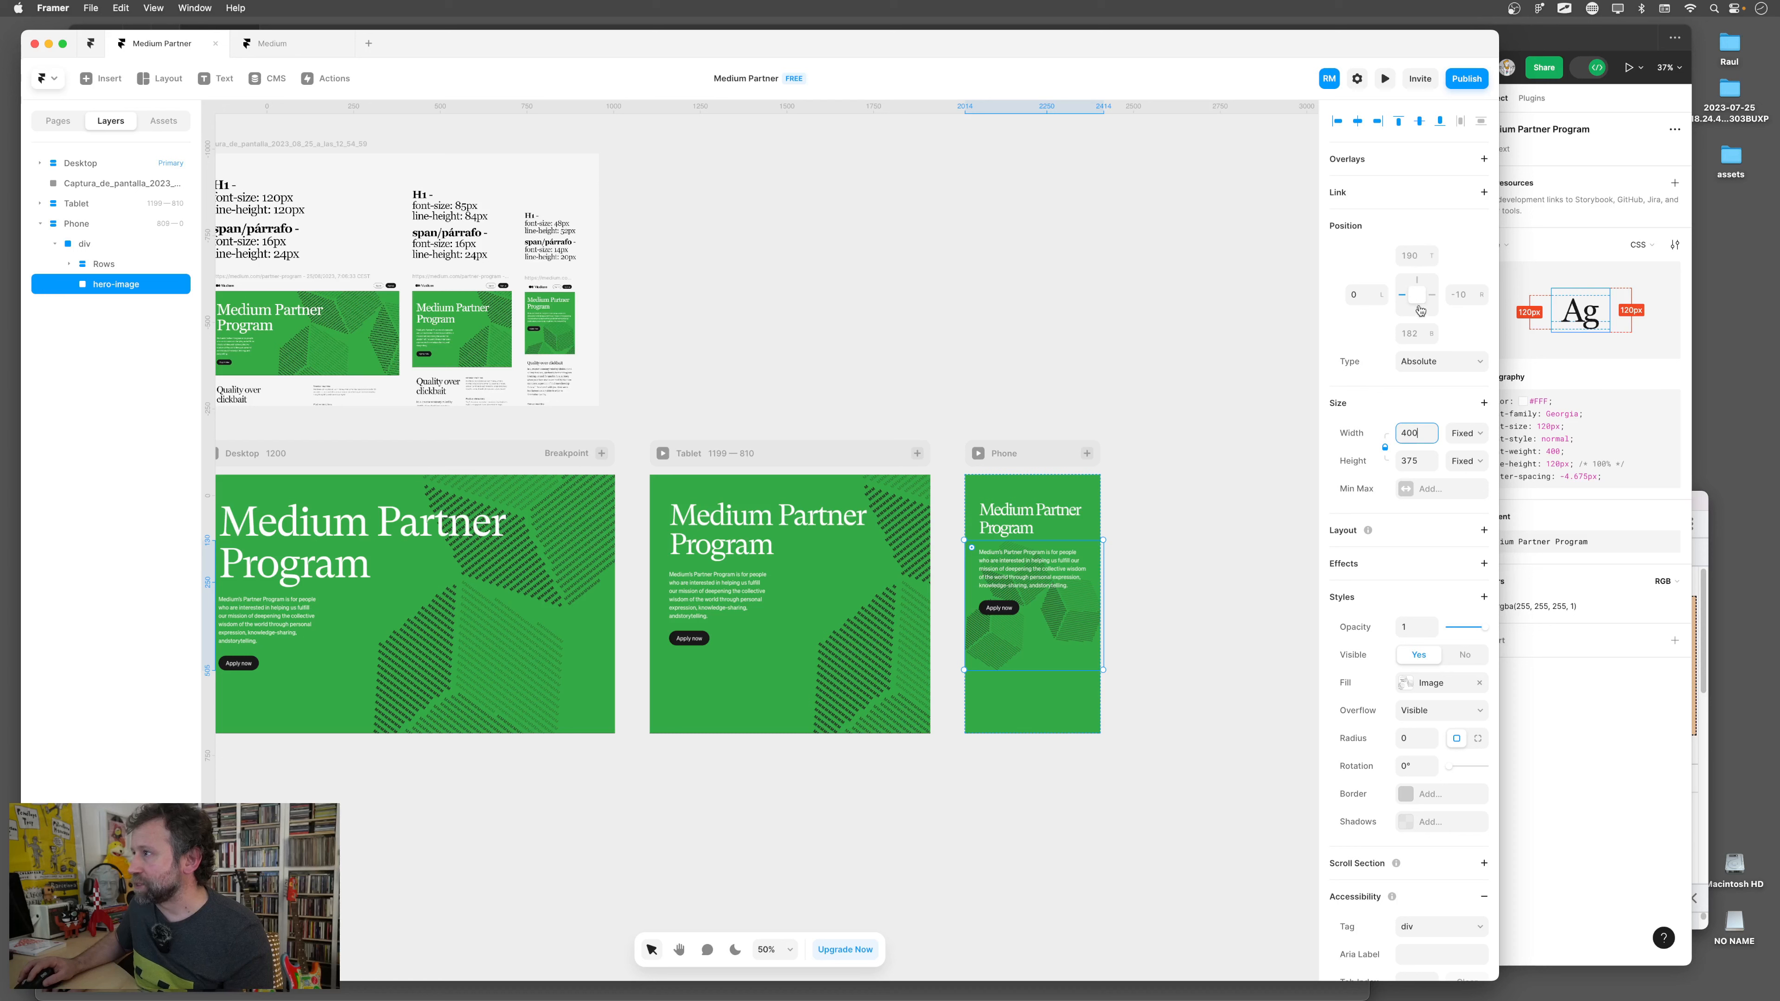
Pin the Phone hero-image to the top edge with a top offset of 400, and deselect it
left_click(1433, 264)
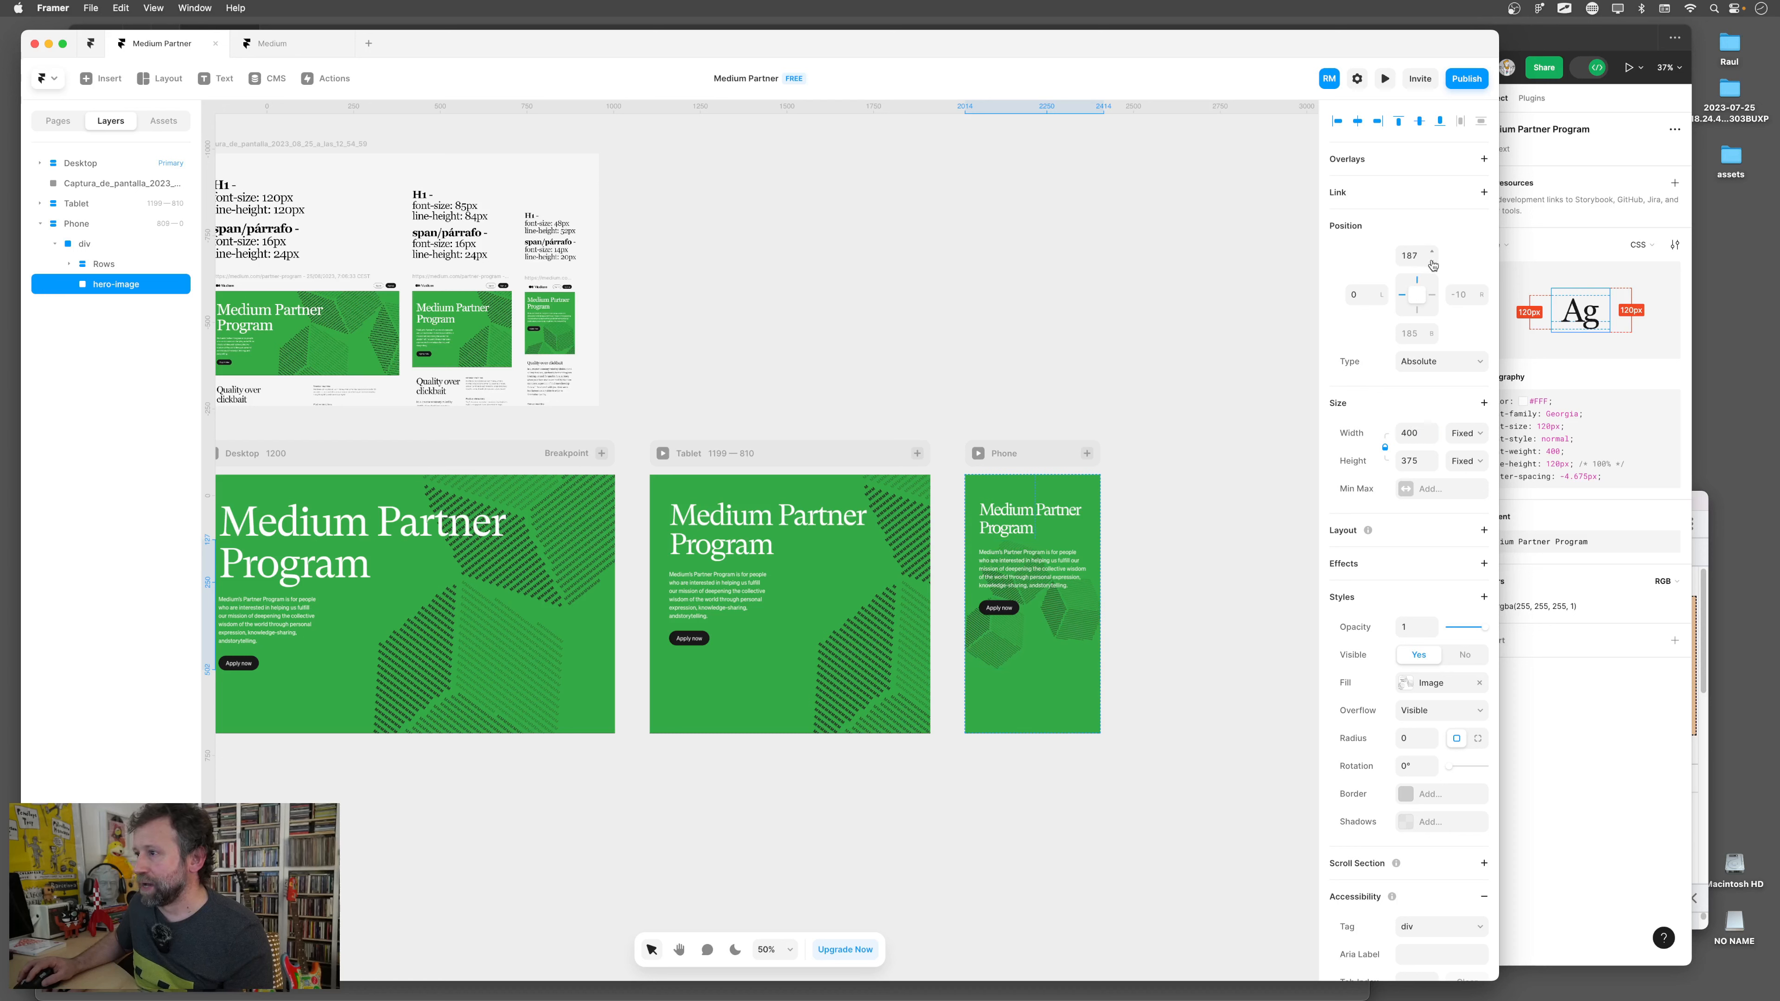
left_click(1425, 254)
key("Return")
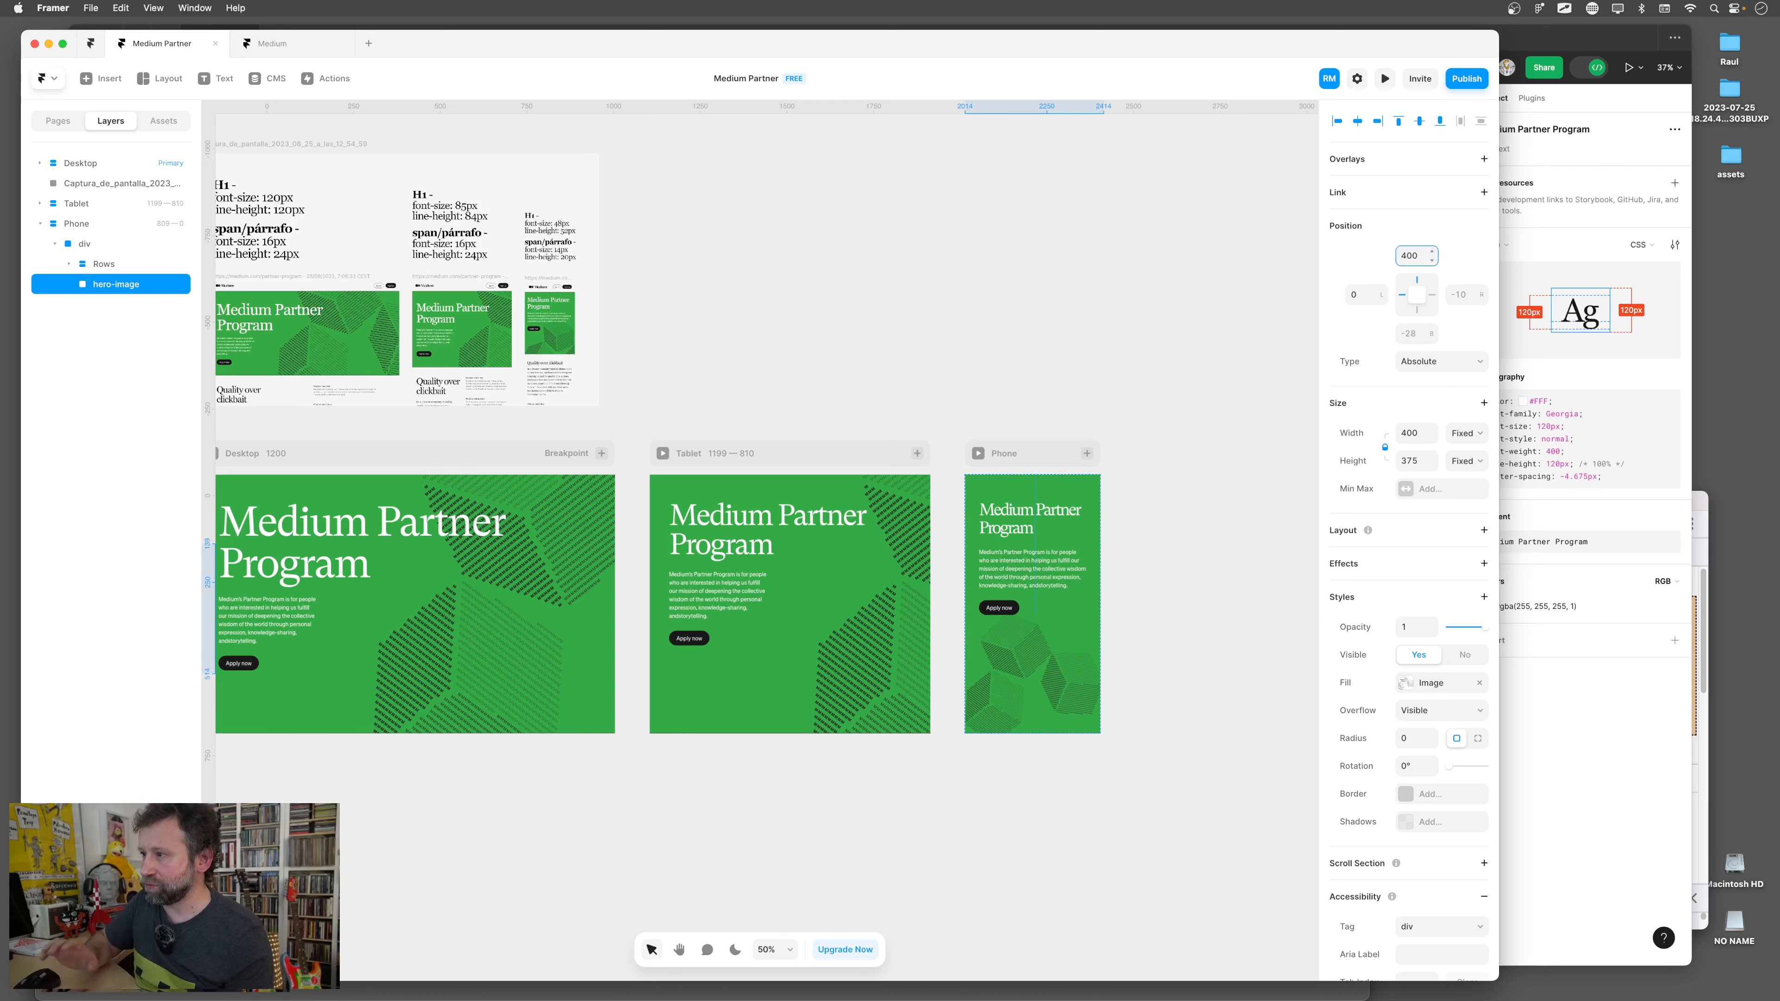
left_click(743, 326)
left_click_drag(743, 326, 873, 324)
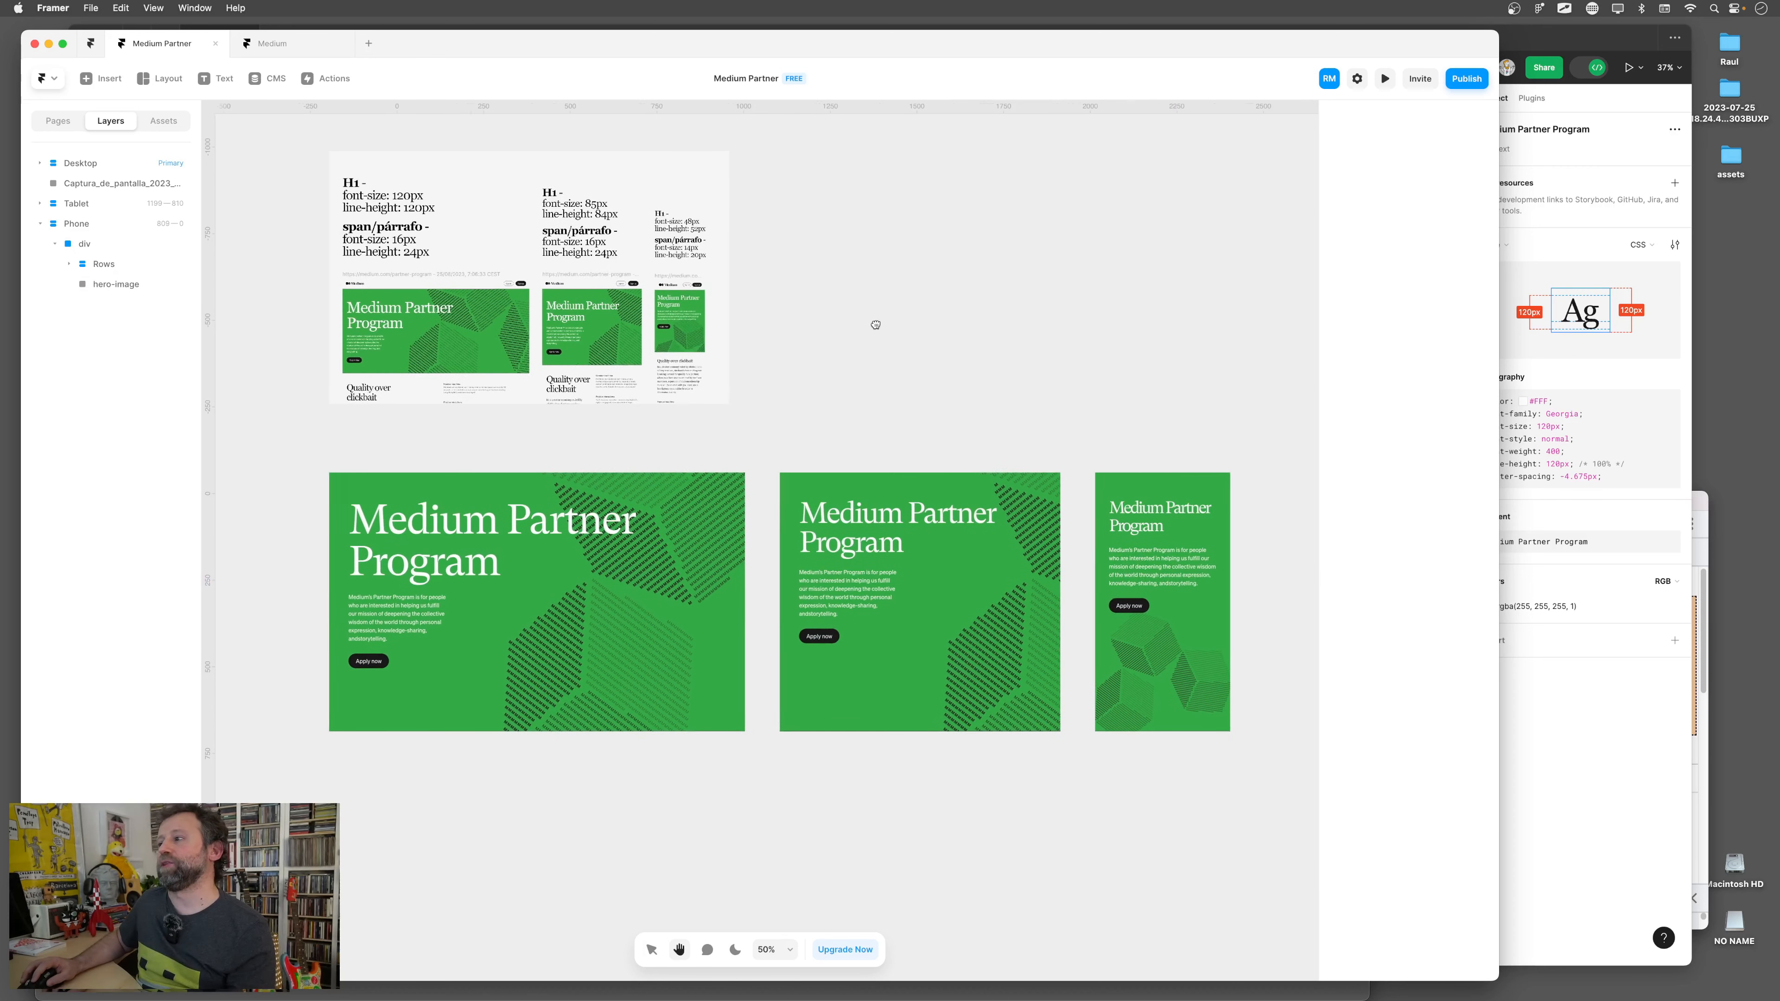